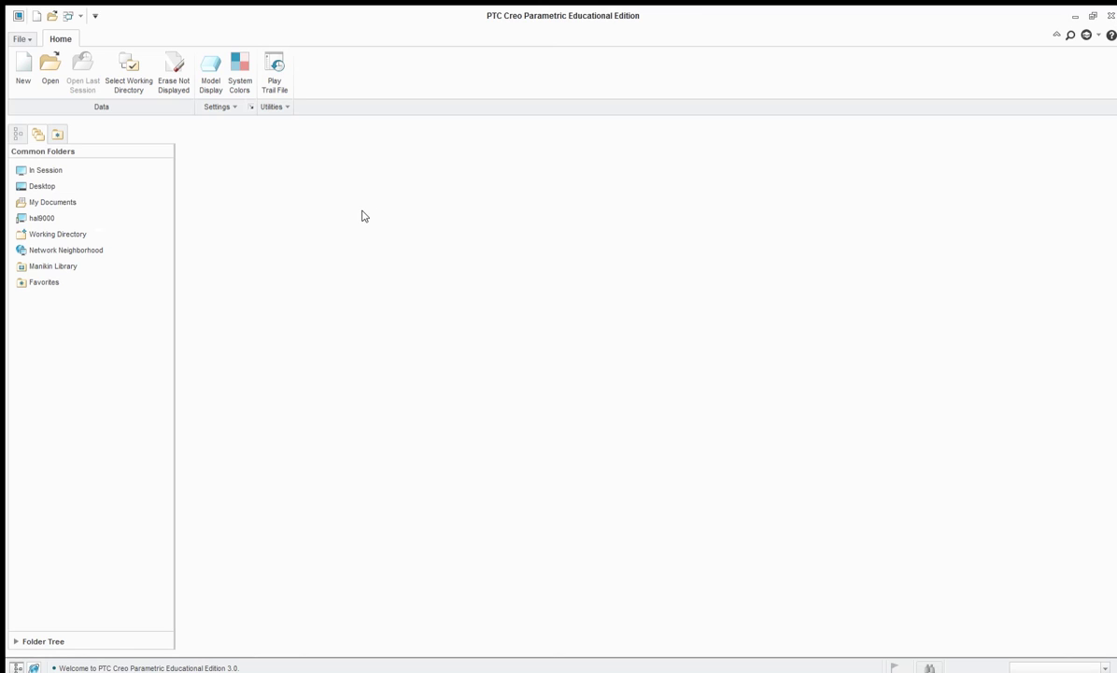
# - Create a new solid part named Driver using the default template
pyautogui.click(23, 74)
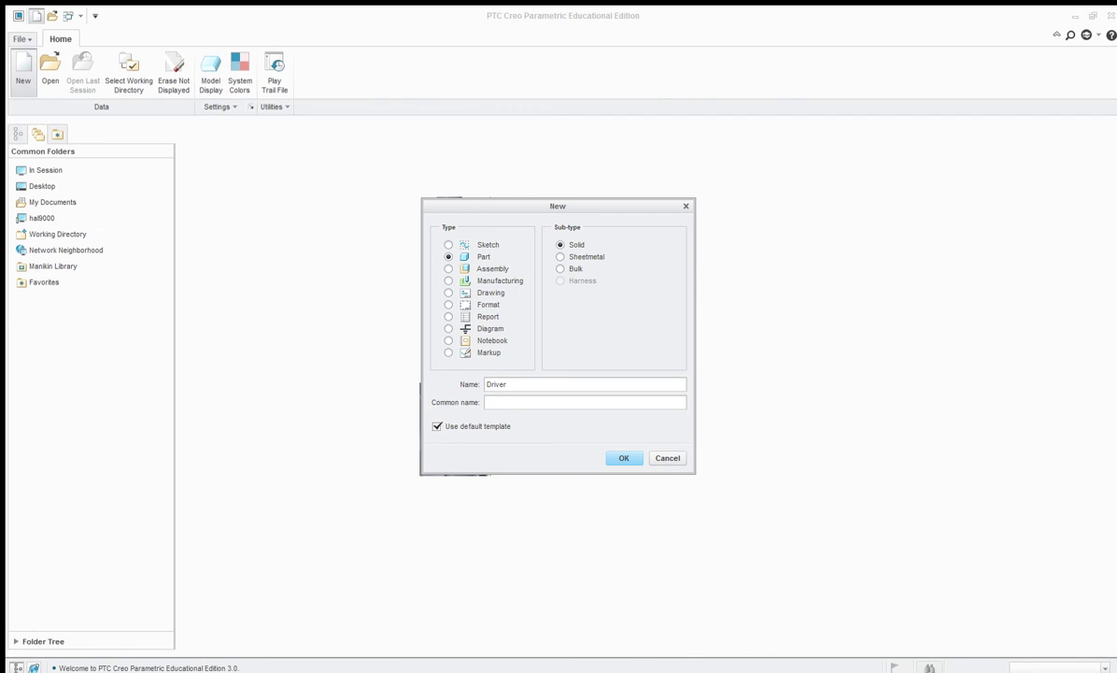
pyautogui.click(624, 457)
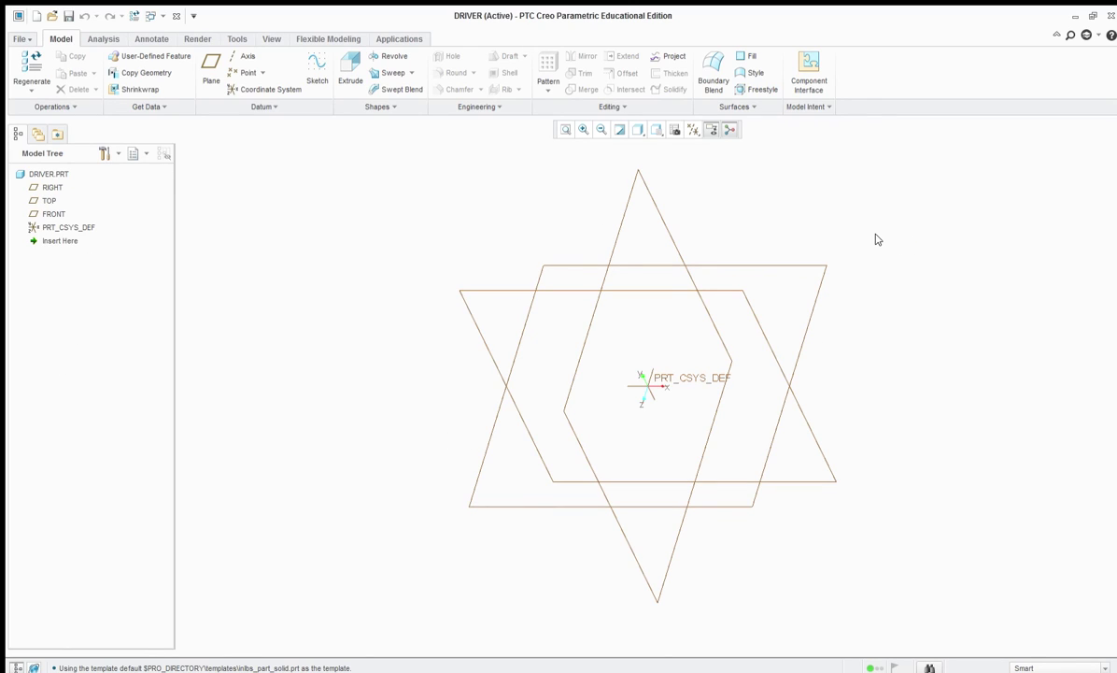
# - Examine the orientation of the RIGHT, TOP and FRONT datum planes from several angles
pyautogui.moveTo(465, 246)
pyautogui.mouseDown(button='middle')
pyautogui.moveTo(441, 235)
pyautogui.moveTo(432, 251)
pyautogui.moveTo(474, 250)
pyautogui.mouseUp(button='middle')
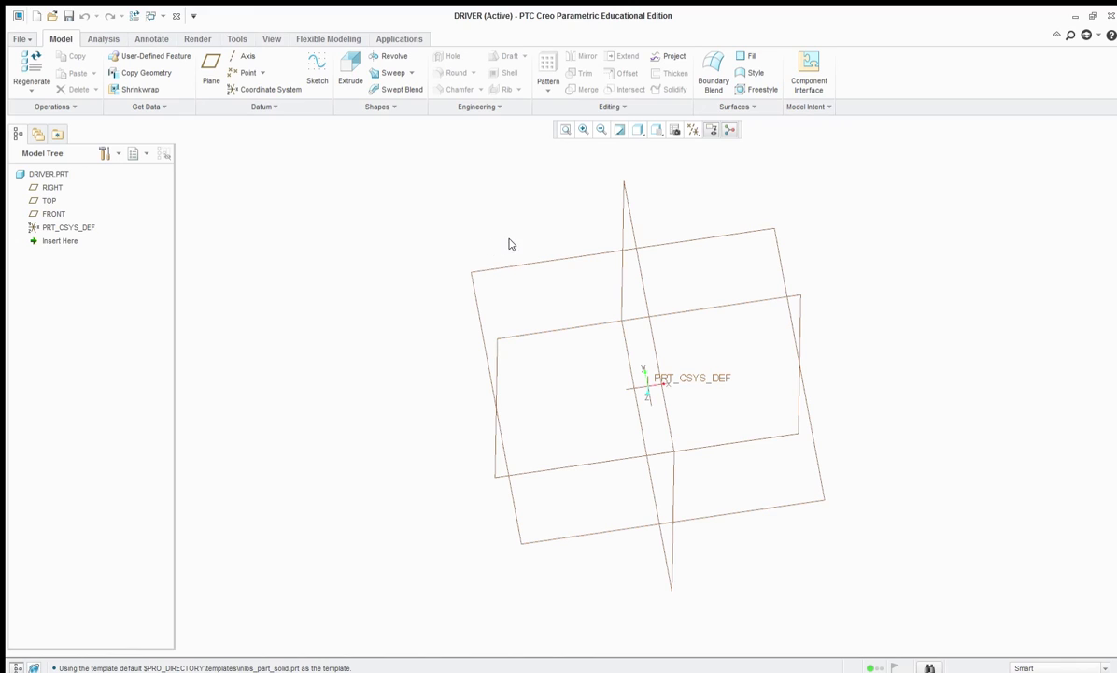
pyautogui.click(48, 200)
pyautogui.moveTo(399, 268); pyautogui.dragTo(351, 284, button='middle')
pyautogui.click(48, 214)
pyautogui.click(49, 187)
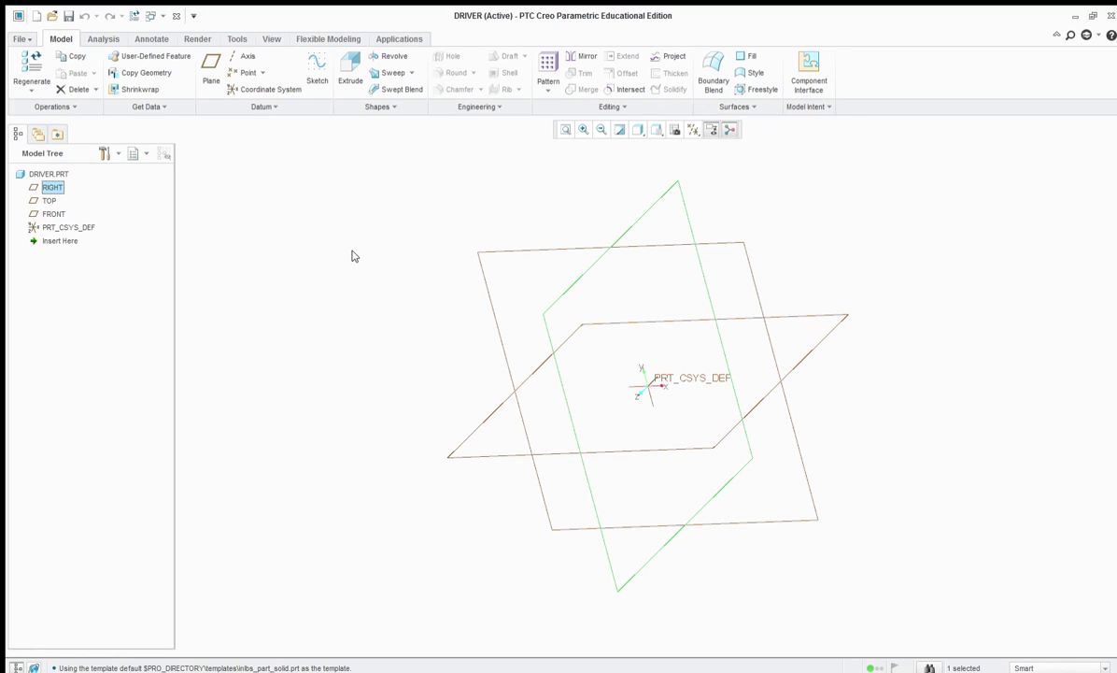
pyautogui.click(353, 256)
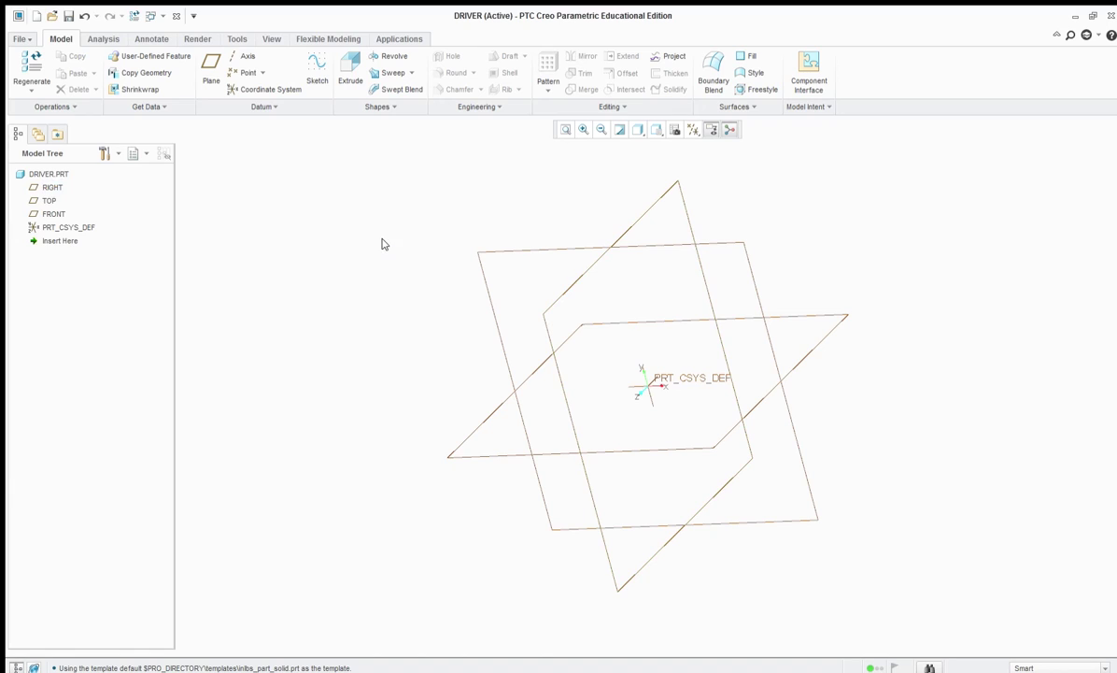
pyautogui.moveTo(382, 244); pyautogui.dragTo(385, 252, button='middle')
pyautogui.click(51, 200)
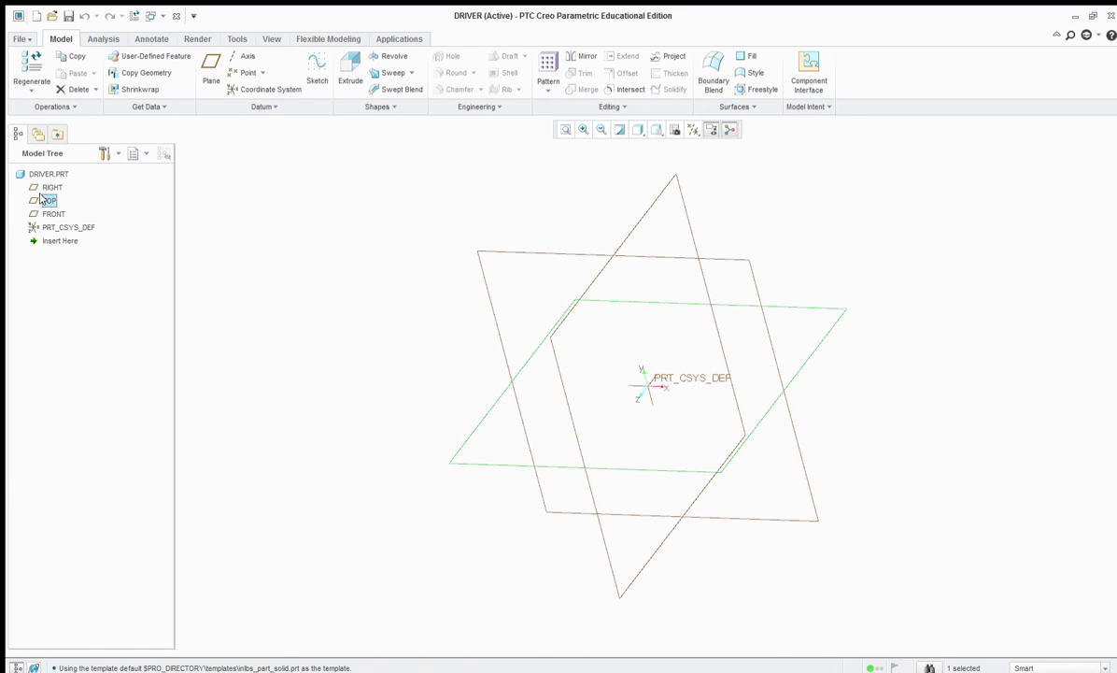
pyautogui.moveTo(734, 309); pyautogui.dragTo(871, 284, button='middle')
pyautogui.click(830, 277)
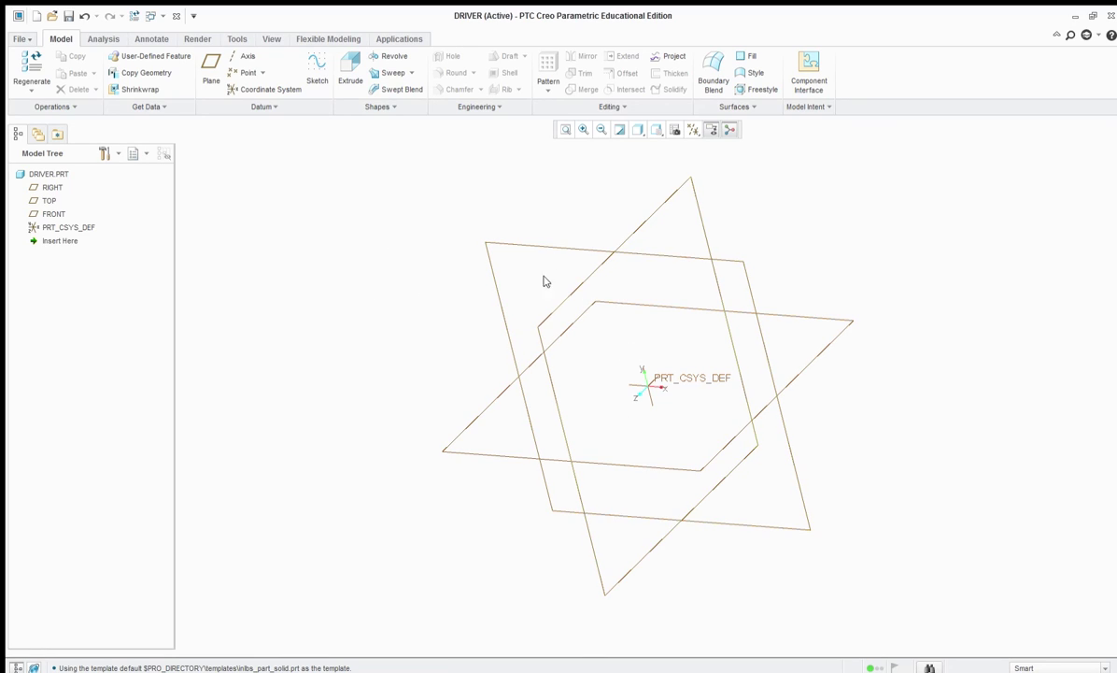
pyautogui.moveTo(313, 341)
pyautogui.mouseDown(button='middle')
pyautogui.moveTo(344, 314)
pyautogui.moveTo(373, 341)
pyautogui.moveTo(339, 317)
pyautogui.moveTo(326, 331)
pyautogui.mouseUp(button='middle')
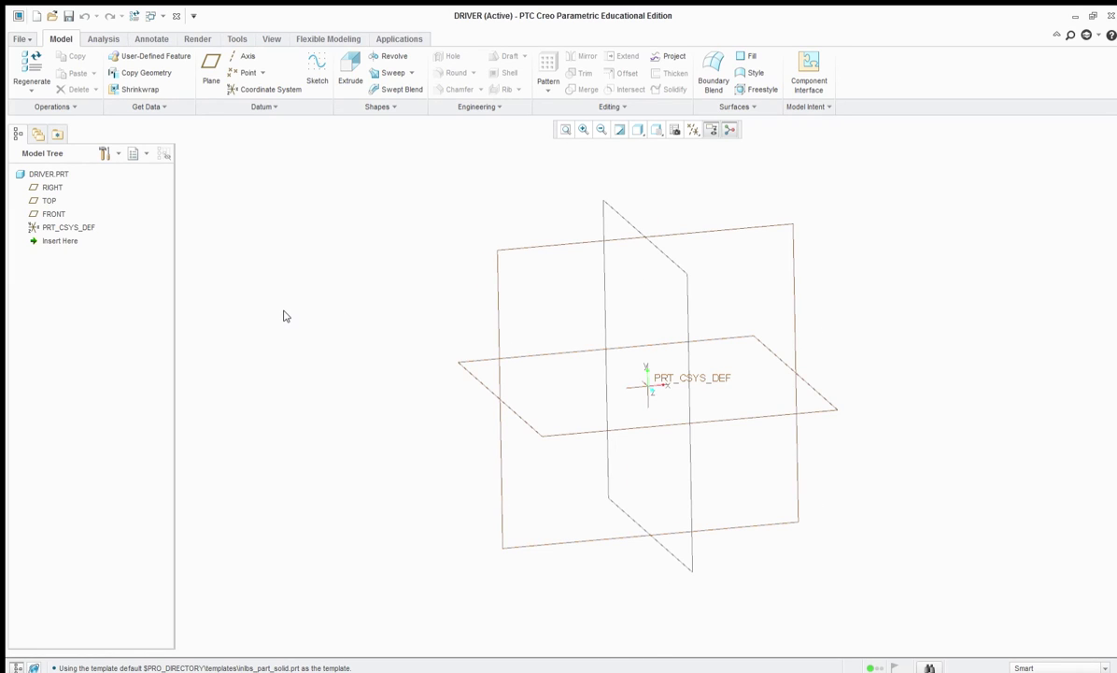
# - Start a new sketch on the FRONT datum plane
pyautogui.click(51, 214)
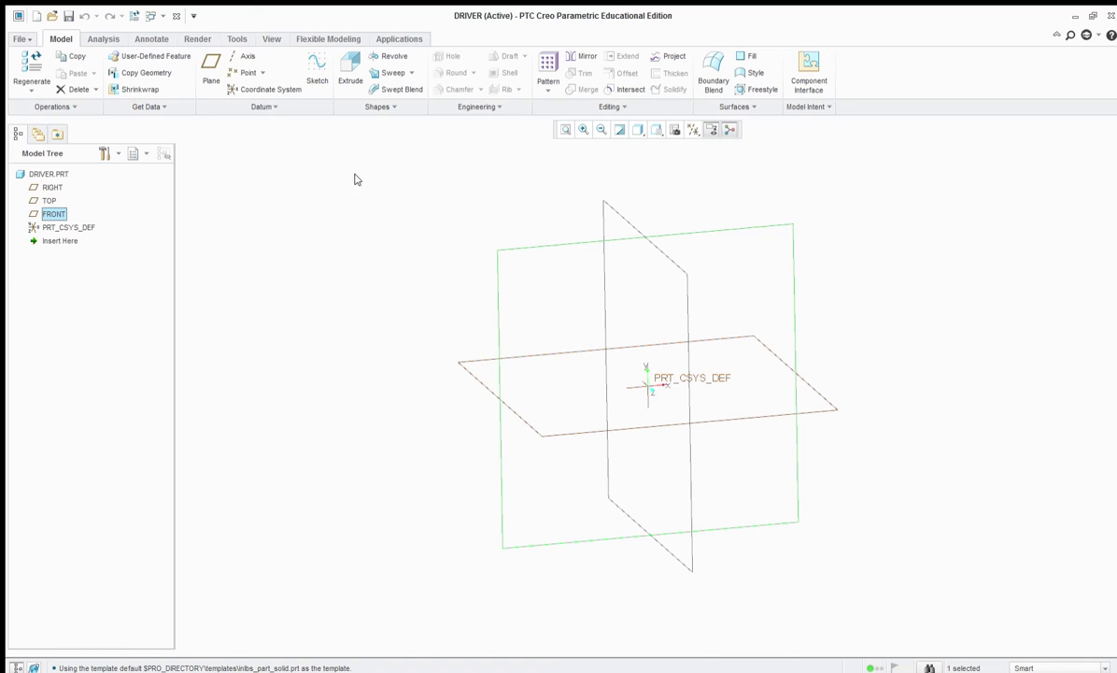
pyautogui.click(317, 74)
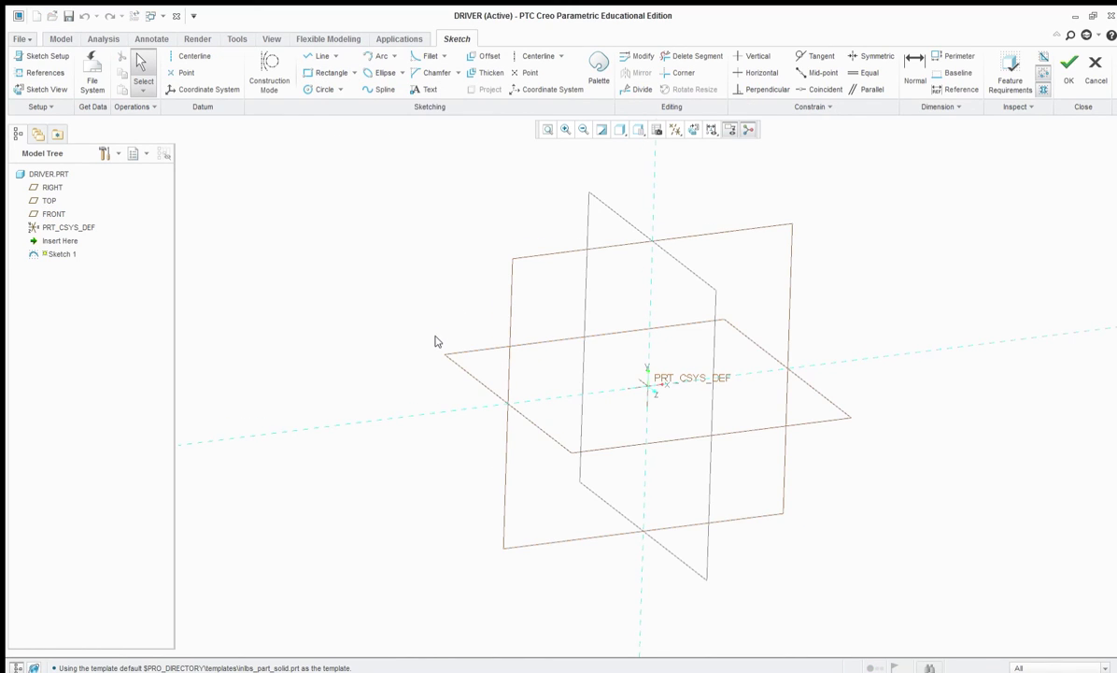
# - Inspect the FRONT sketch plane and its references from different angles and distances
pyautogui.moveTo(433, 318); pyautogui.dragTo(434, 313, button='middle')
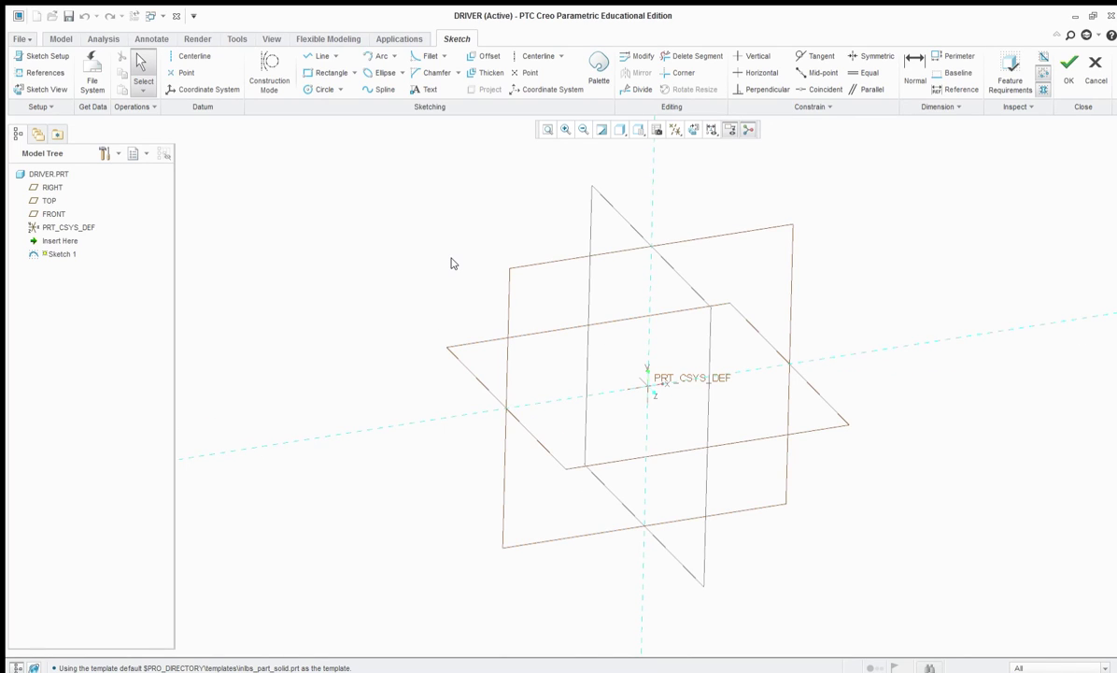
pyautogui.scroll(4, 467, 294)
pyautogui.scroll(-4, 464, 294)
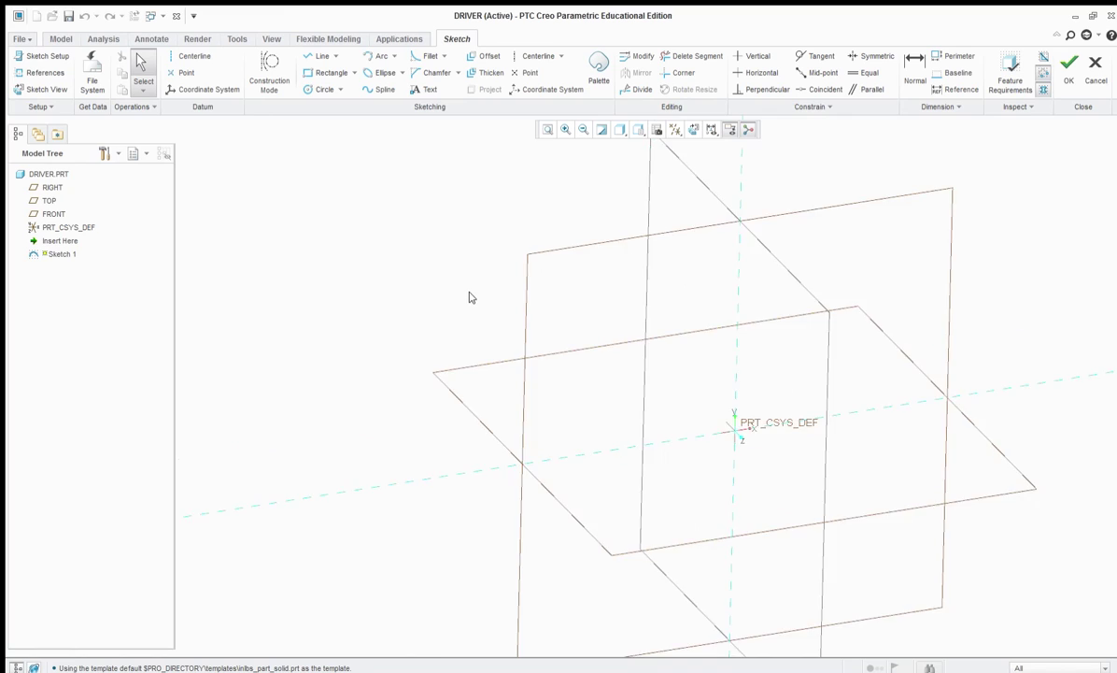
pyautogui.scroll(3, 470, 295)
pyautogui.scroll(-2, 461, 276)
pyautogui.moveTo(460, 269); pyautogui.dragTo(411, 289, button='middle')
pyautogui.scroll(2, 596, 340)
pyautogui.moveTo(597, 342); pyautogui.dragTo(612, 347, button='middle')
pyautogui.click(52, 214)
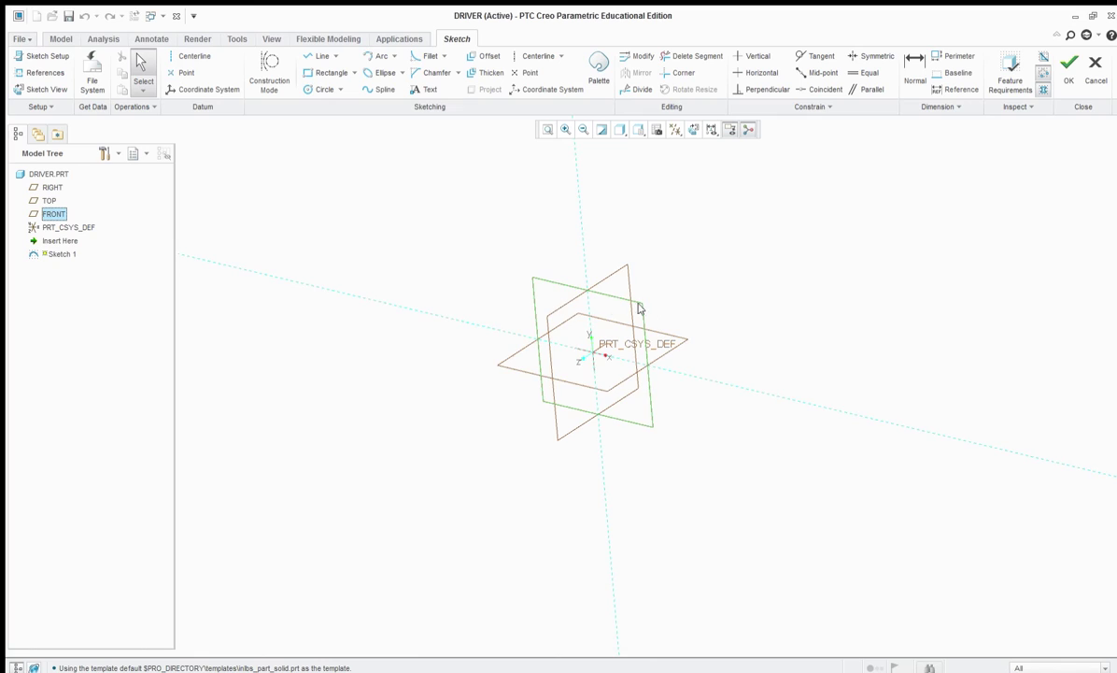
pyautogui.scroll(-3, 640, 305)
pyautogui.scroll(1, 623, 324)
pyautogui.moveTo(681, 356)
pyautogui.mouseDown(button='middle')
pyautogui.moveTo(730, 346)
pyautogui.moveTo(630, 373)
pyautogui.moveTo(651, 367)
pyautogui.moveTo(621, 356)
pyautogui.mouseUp(button='middle')
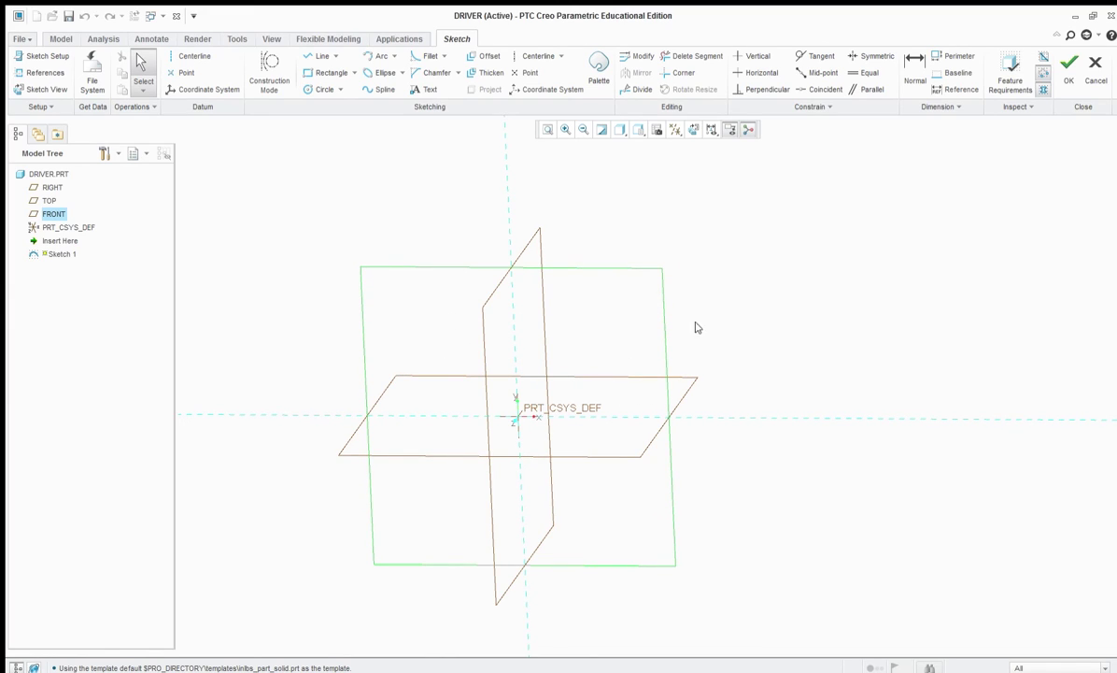
# - Orient the view straight onto the sketch plane and place a vertical datum centerline through the origin
pyautogui.click(694, 129)
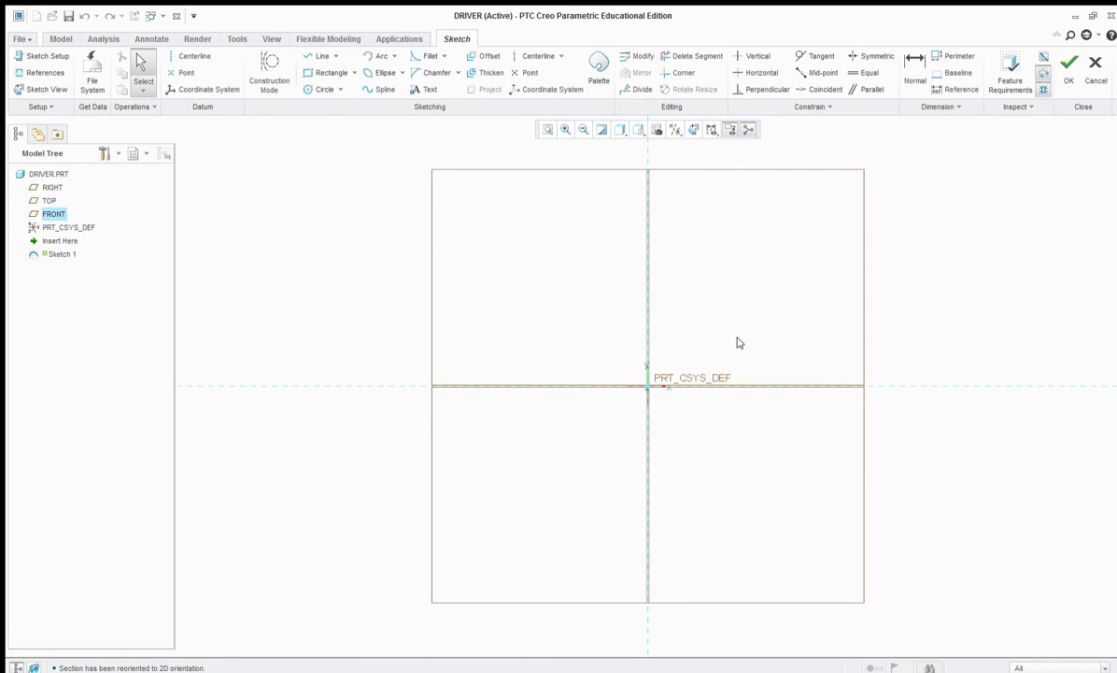
pyautogui.moveTo(781, 423)
pyautogui.mouseDown(button='middle')
pyautogui.moveTo(726, 443)
pyautogui.moveTo(651, 427)
pyautogui.mouseUp(button='middle')
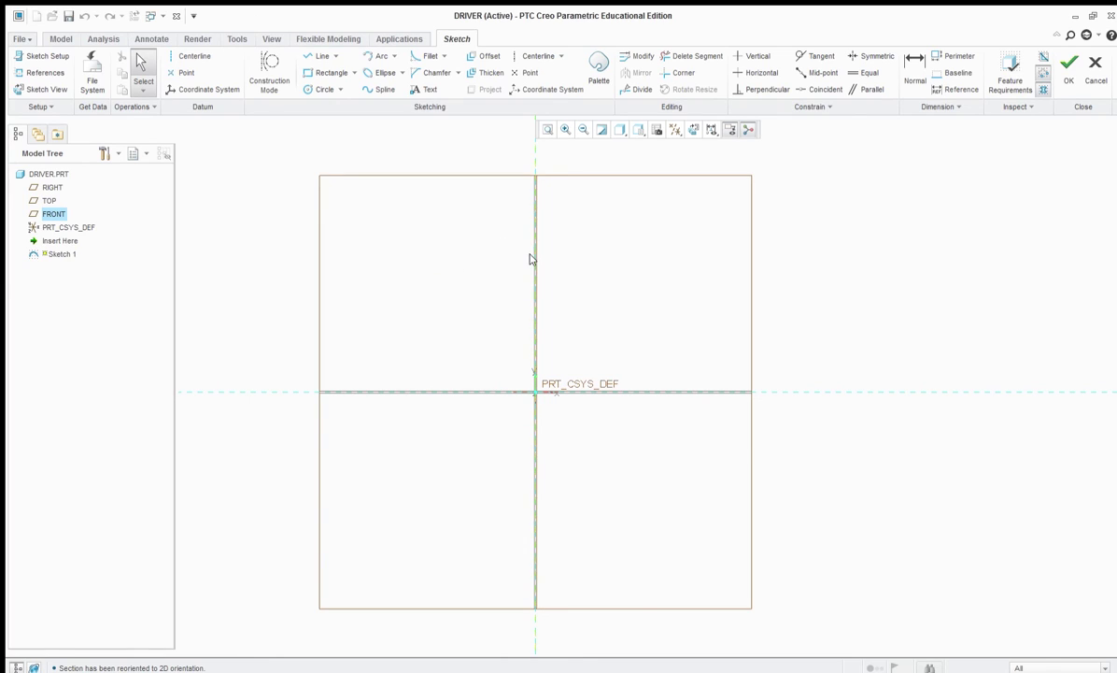
pyautogui.click(194, 56)
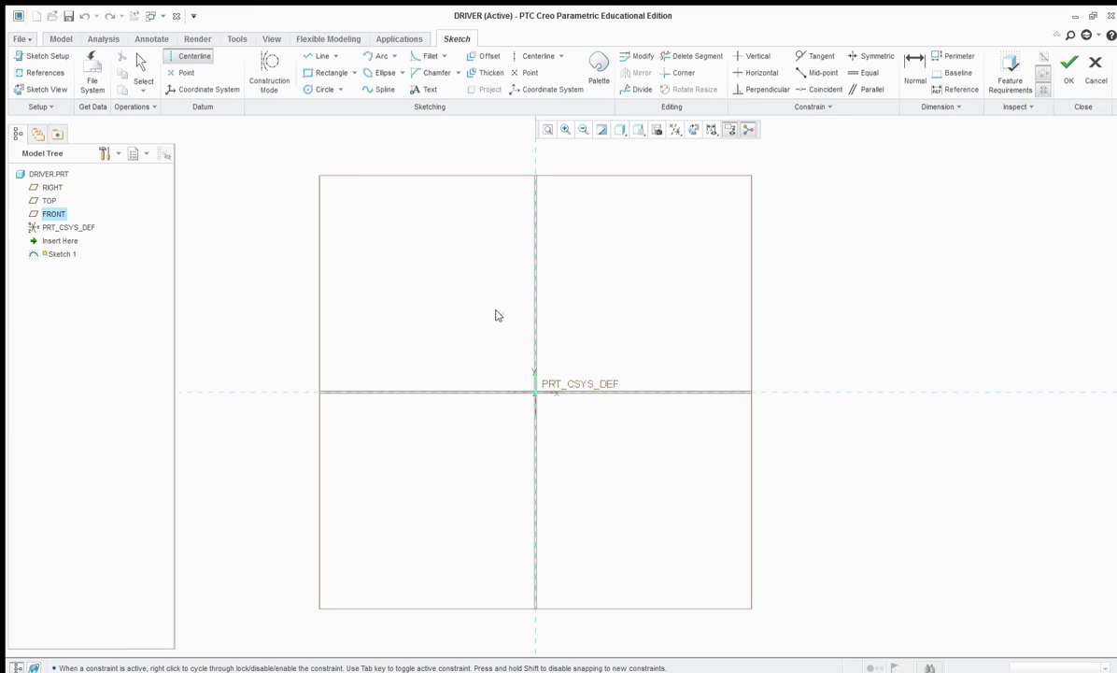
pyautogui.click(533, 390)
pyautogui.click(529, 363)
pyautogui.scroll(5, 474, 230)
pyautogui.scroll(-5, 491, 202)
pyautogui.scroll(5, 471, 239)
pyautogui.scroll(-4, 477, 326)
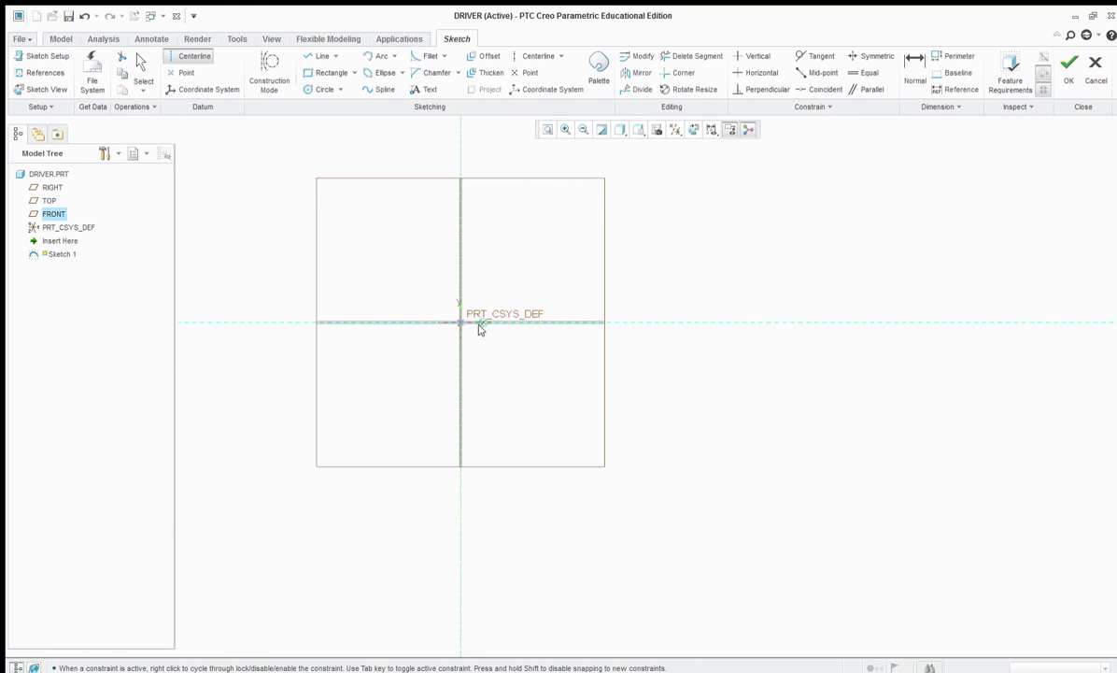
pyautogui.scroll(2, 431, 313)
pyautogui.scroll(-3, 425, 285)
pyautogui.scroll(3, 409, 359)
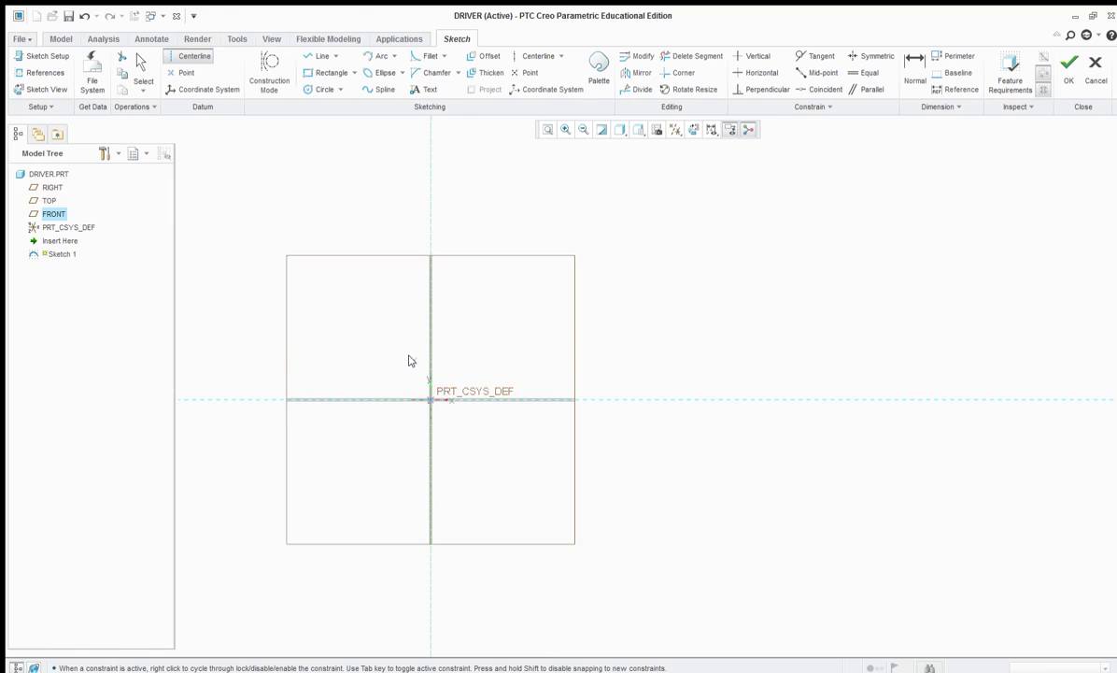
pyautogui.scroll(2, 429, 308)
pyautogui.scroll(-4, 428, 308)
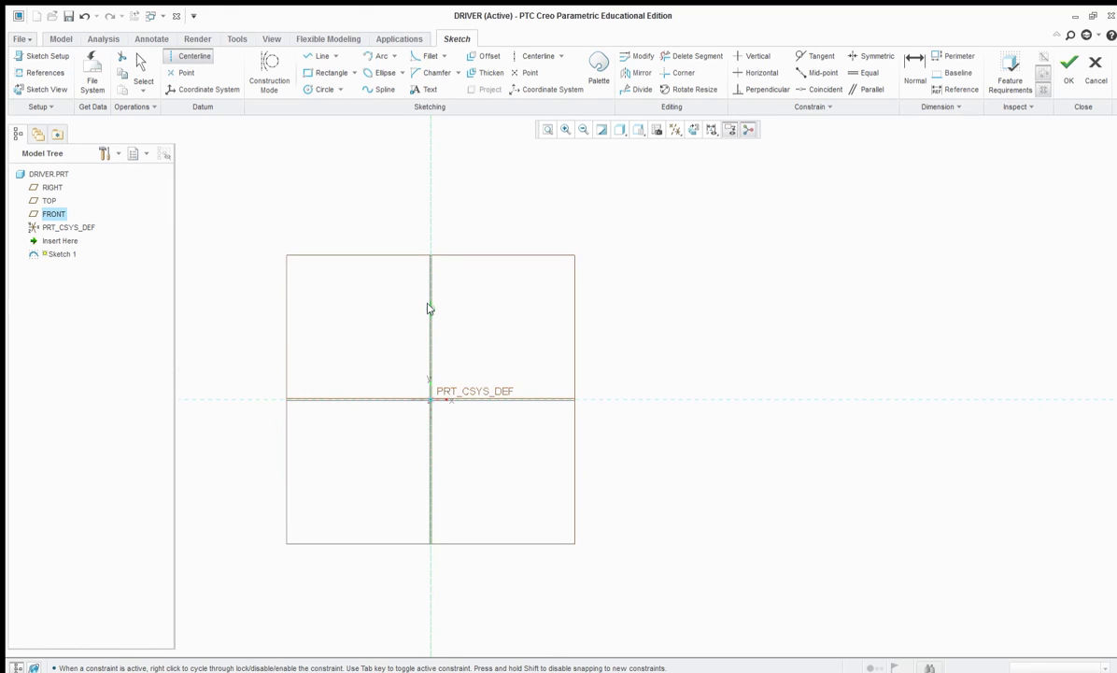
pyautogui.scroll(2, 434, 316)
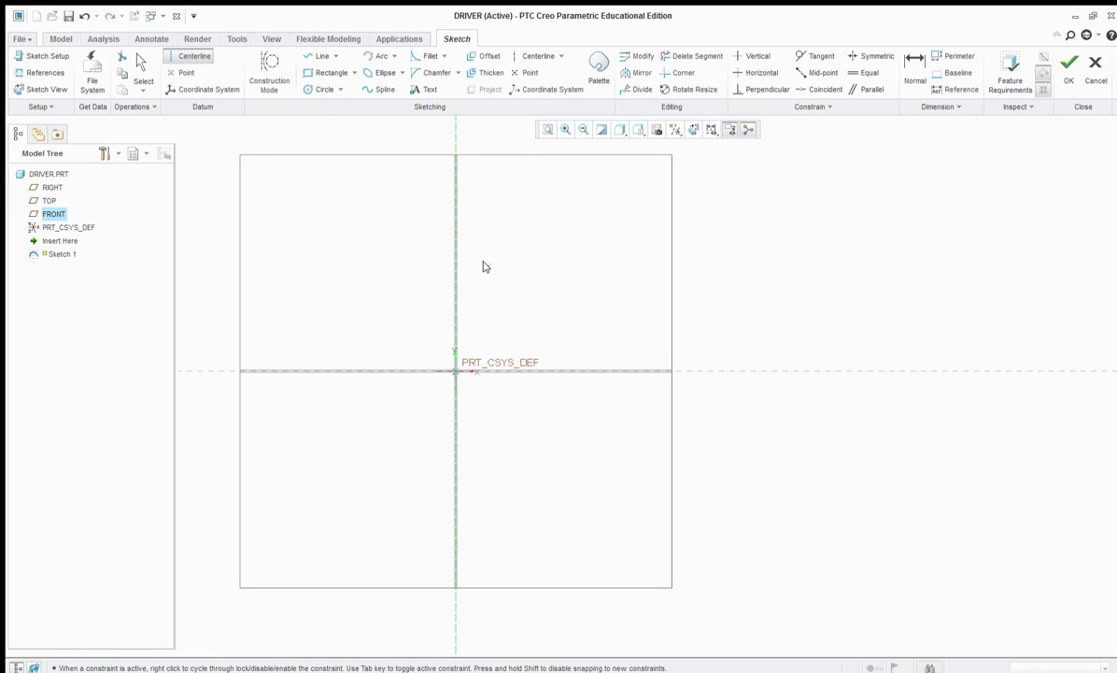
# - Sketch a horizontal line about 70 long from the vertical centerline, about 233 above the origin, and move its two dimensions clear of the geometry
pyautogui.click(312, 57)
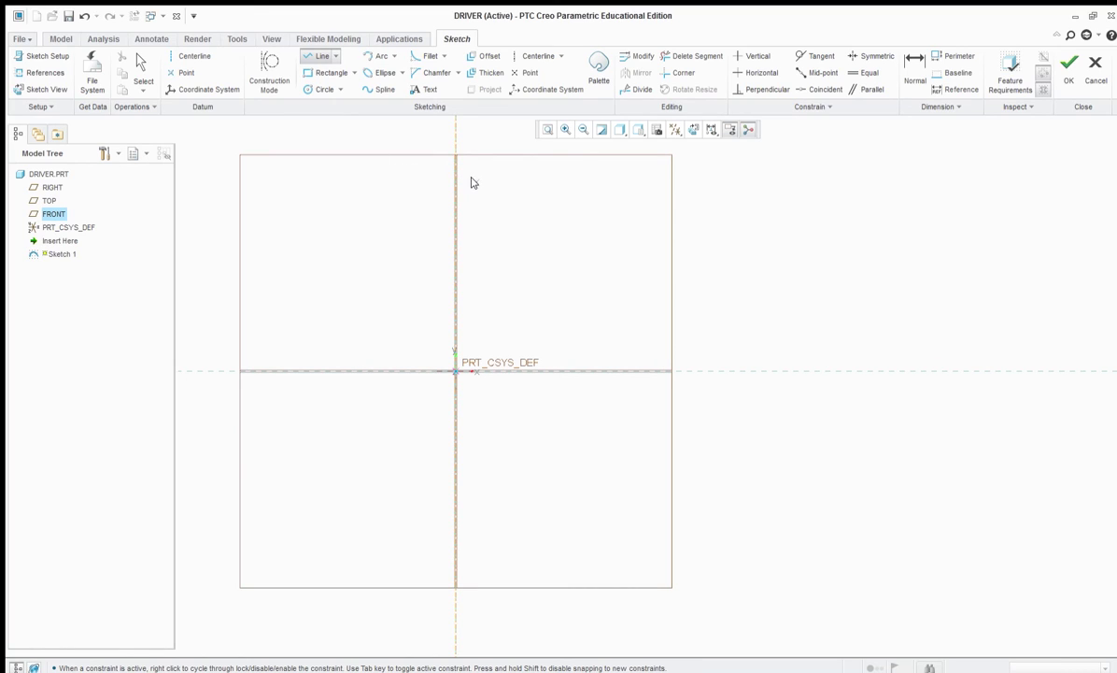
pyautogui.moveTo(472, 182); pyautogui.dragTo(447, 194, button='middle')
pyautogui.click(430, 186)
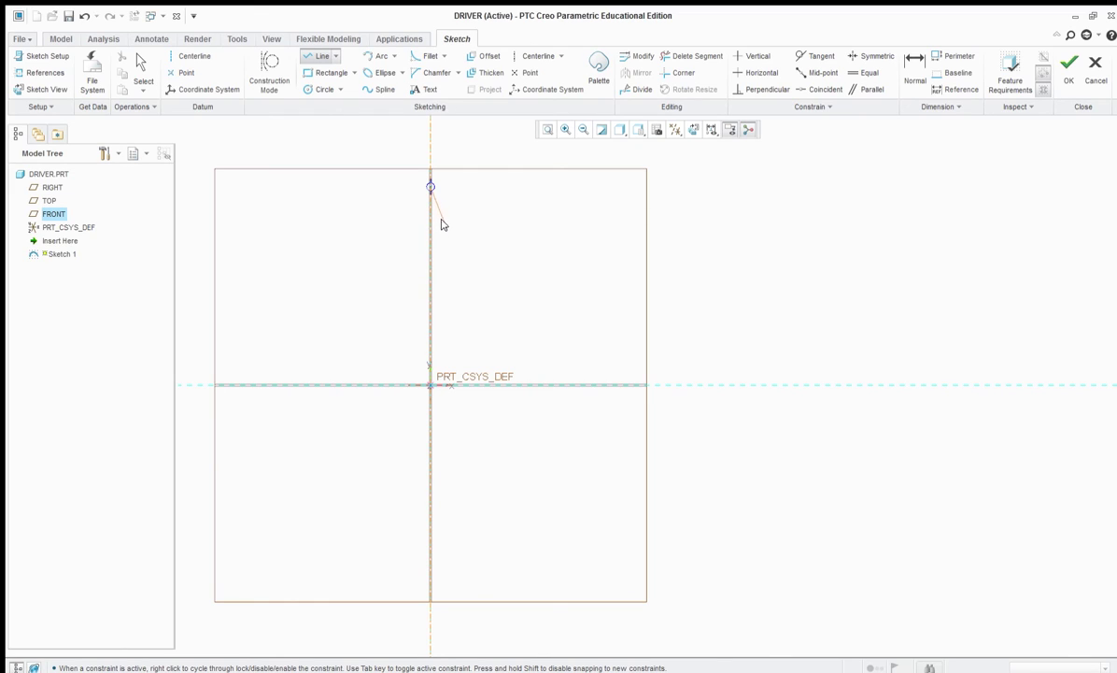
pyautogui.click(490, 186)
pyautogui.middleClick(521, 216)
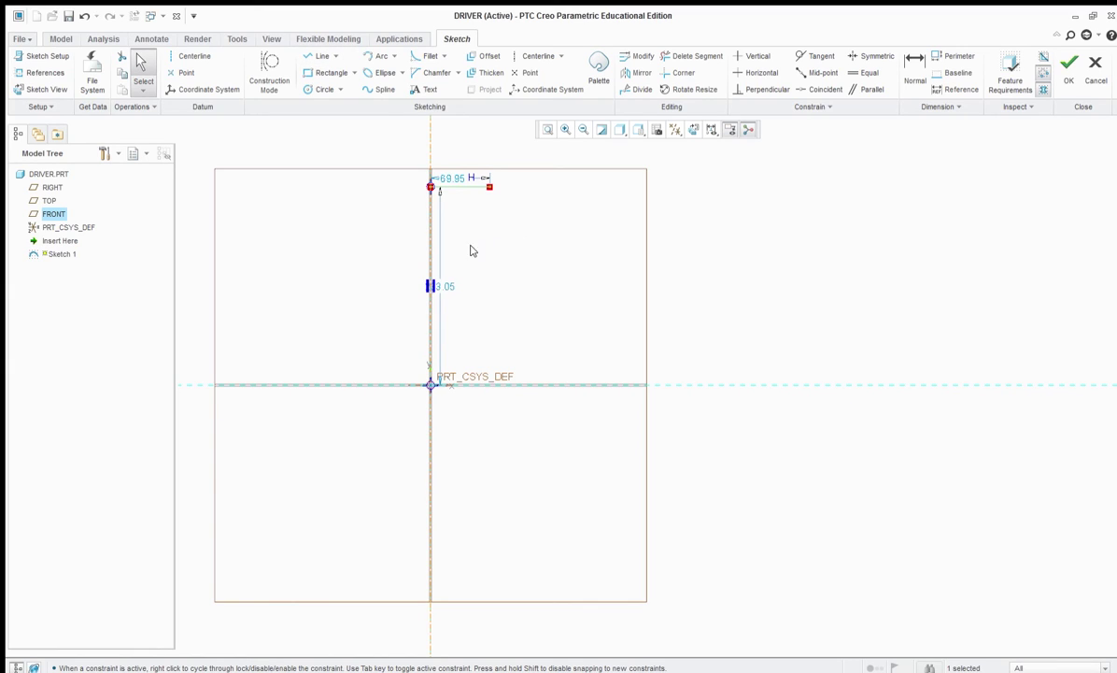
pyautogui.moveTo(439, 287); pyautogui.dragTo(454, 276)
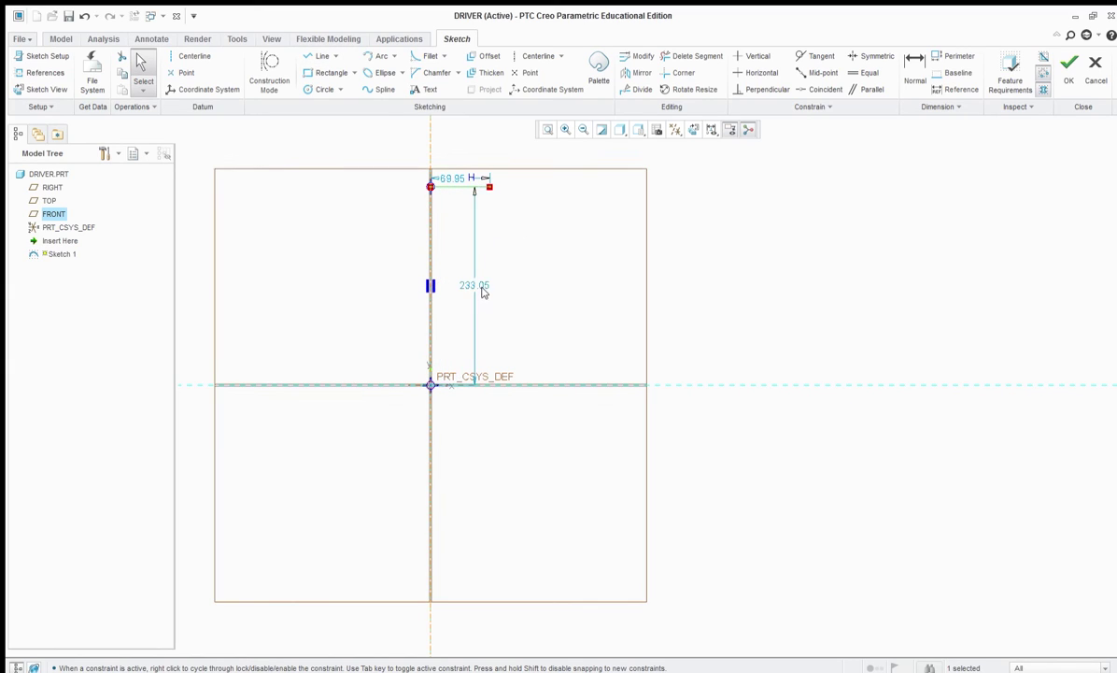
pyautogui.moveTo(449, 175); pyautogui.dragTo(449, 155)
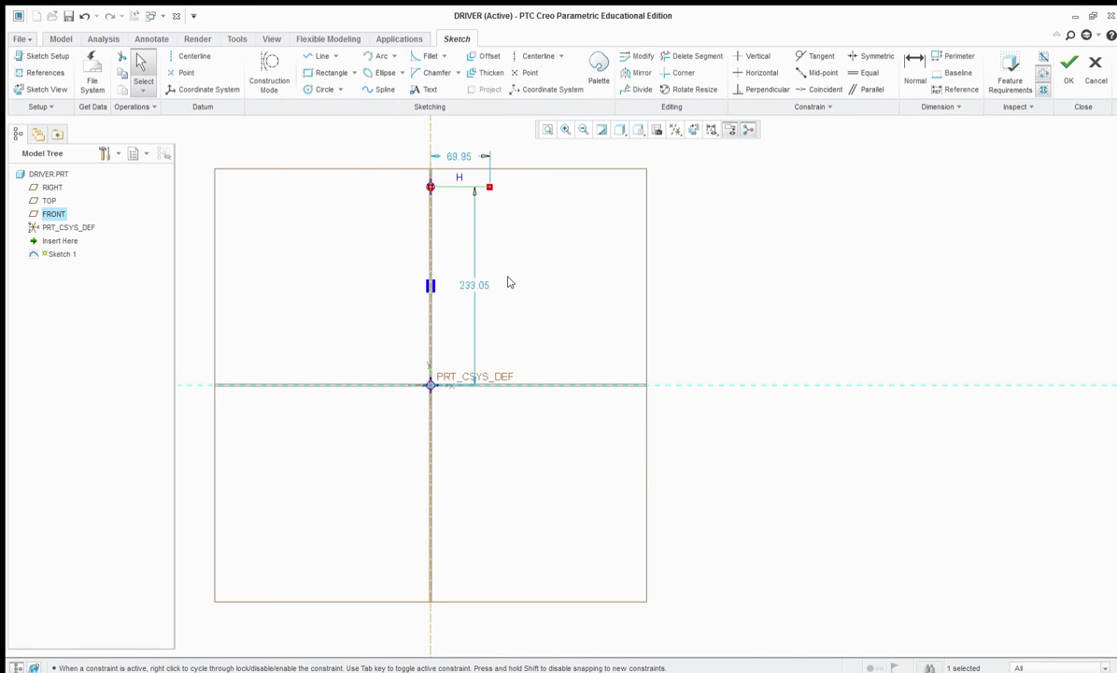
# - Set the horizontal line's length to 0.5
pyautogui.doubleClick(457, 156)
pyautogui.click(513, 188)
pyautogui.click(530, 165)
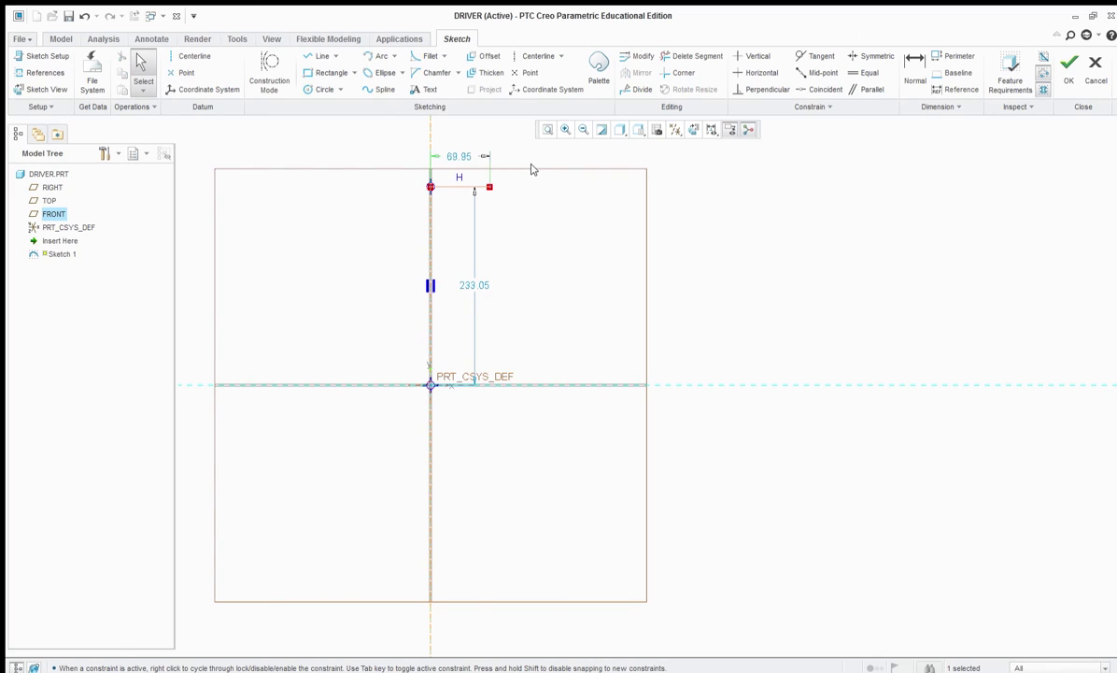
pyautogui.doubleClick(462, 155)
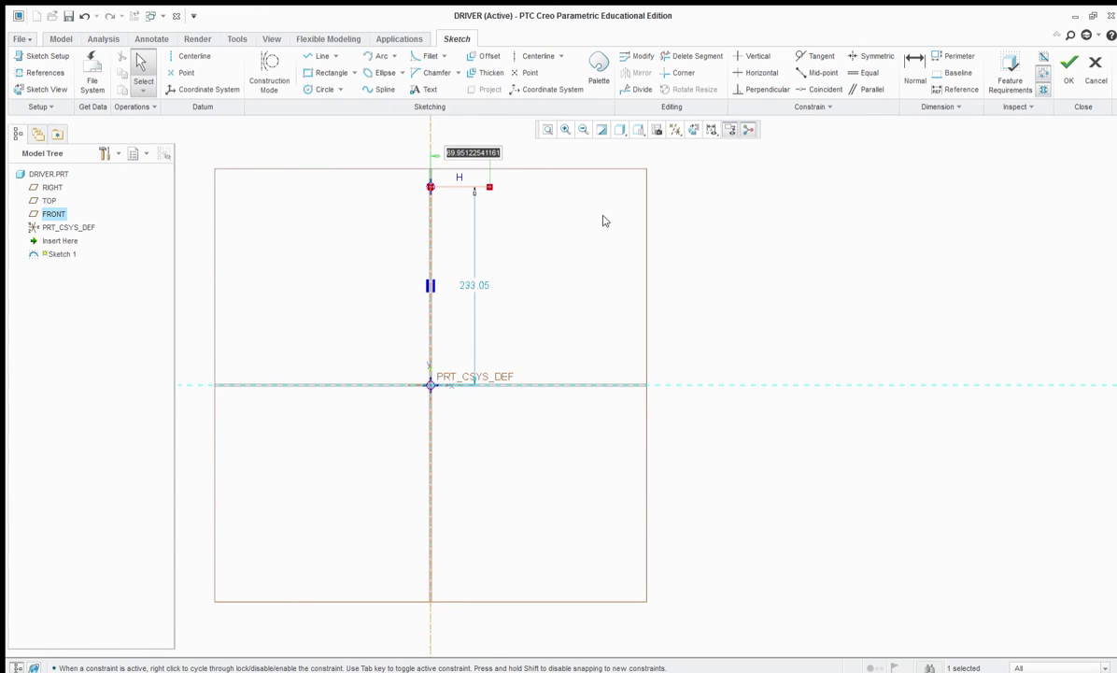
pyautogui.press('BackSpace')
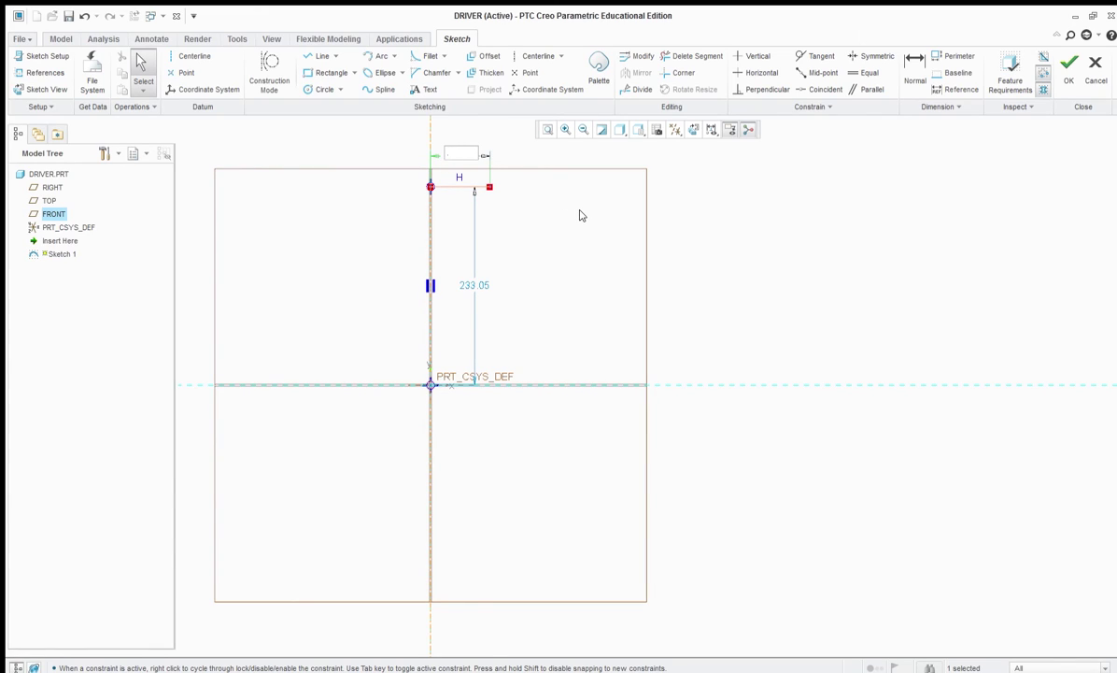
pyautogui.write('5')
pyautogui.press('Return')
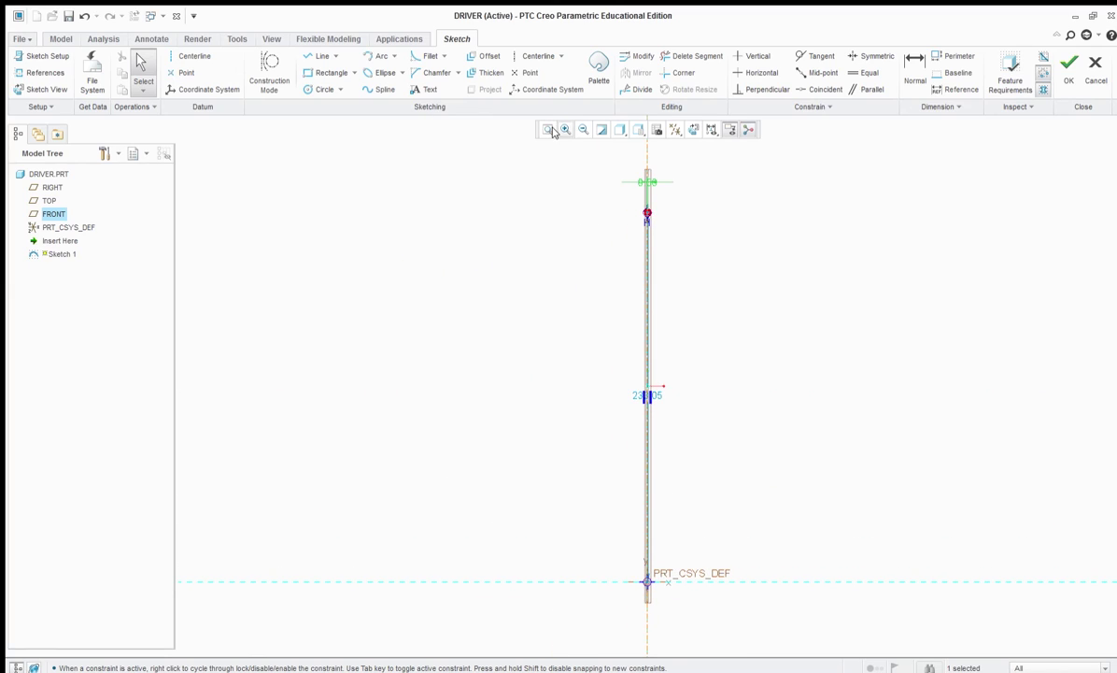
# - Set the horizontal line's height above the origin to 2
pyautogui.scroll(3, 652, 212)
pyautogui.scroll(-6, 654, 215)
pyautogui.scroll(-2, 600, 148)
pyautogui.scroll(-3, 632, 190)
pyautogui.scroll(-1, 602, 169)
pyautogui.scroll(5, 611, 199)
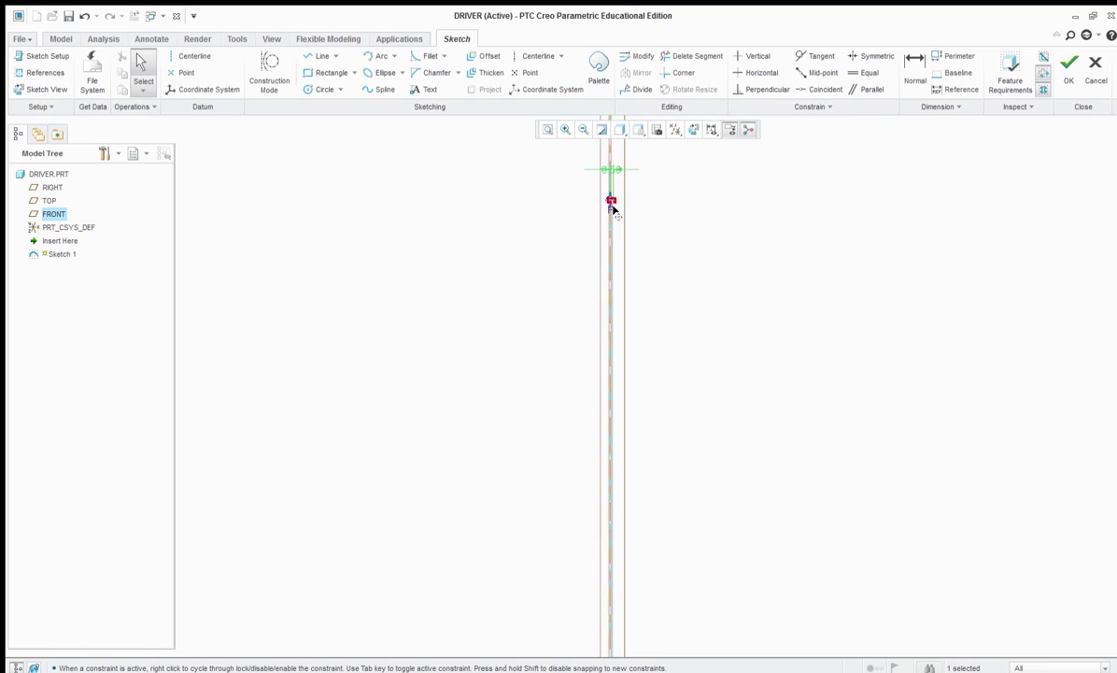
pyautogui.keyDown('shift'); pyautogui.moveTo(636, 377); pyautogui.dragTo(539, 324, button='middle'); pyautogui.keyUp('shift')
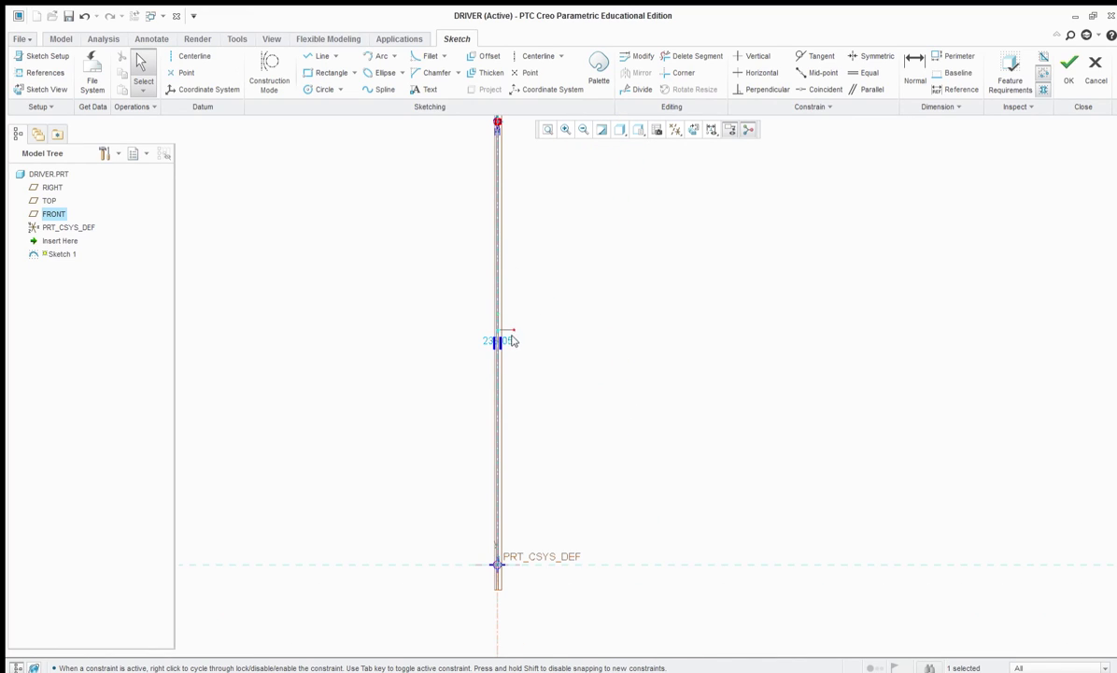
pyautogui.scroll(-2, 526, 252)
pyautogui.scroll(4, 516, 204)
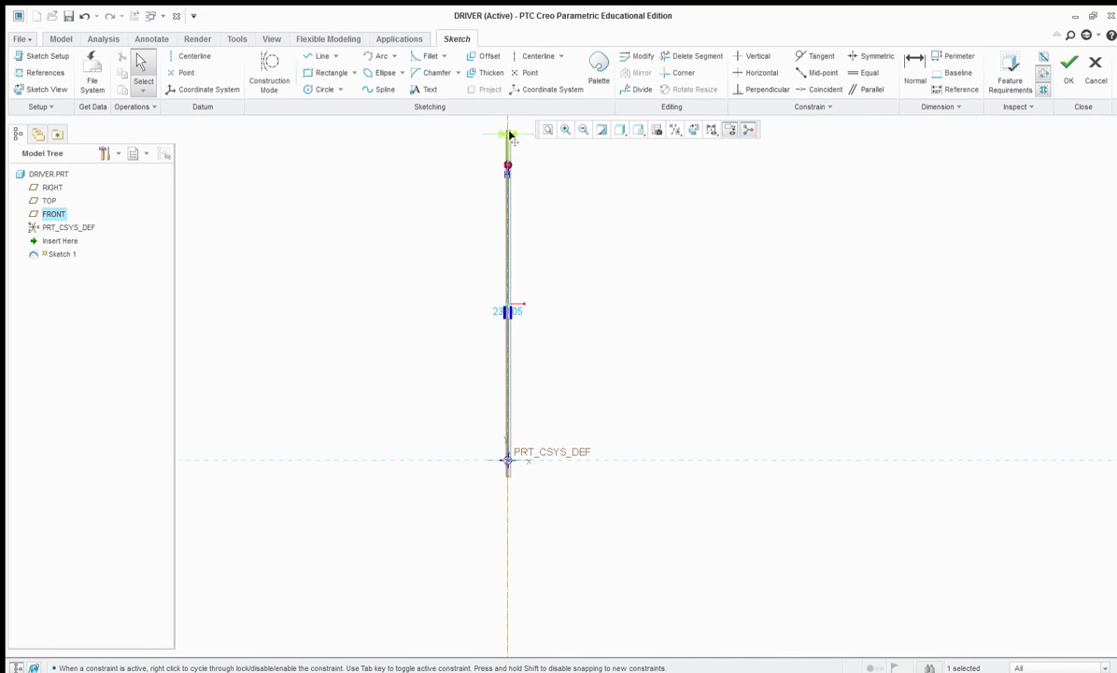
pyautogui.doubleClick(508, 311)
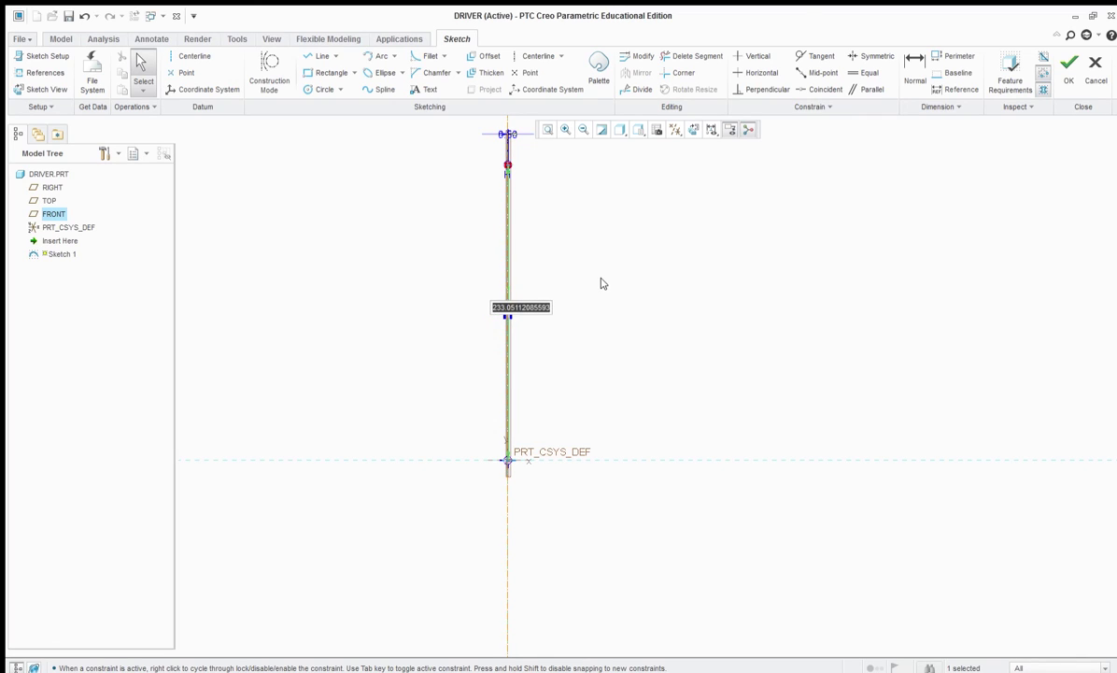
pyautogui.write('2')
pyautogui.press('Return')
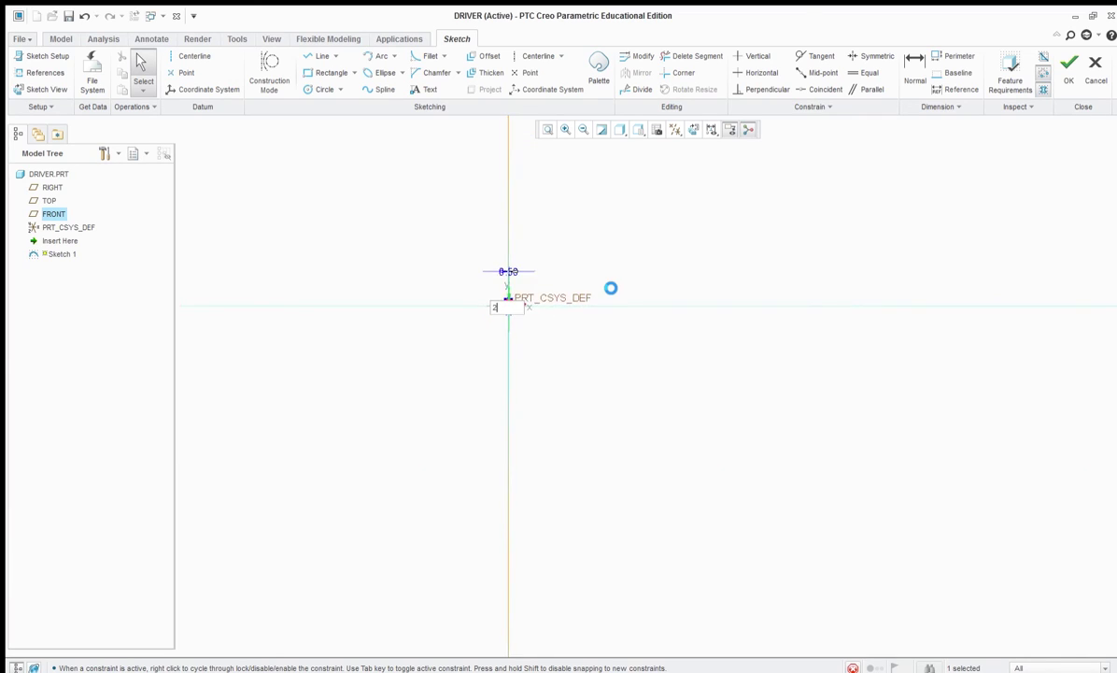
# - Move the horizontal line's length dimension above the sketch and its height dimension outside the profile, beyond the centerline
pyautogui.keyDown('shift'); pyautogui.moveTo(776, 320); pyautogui.dragTo(567, 307, button='middle'); pyautogui.keyUp('shift')
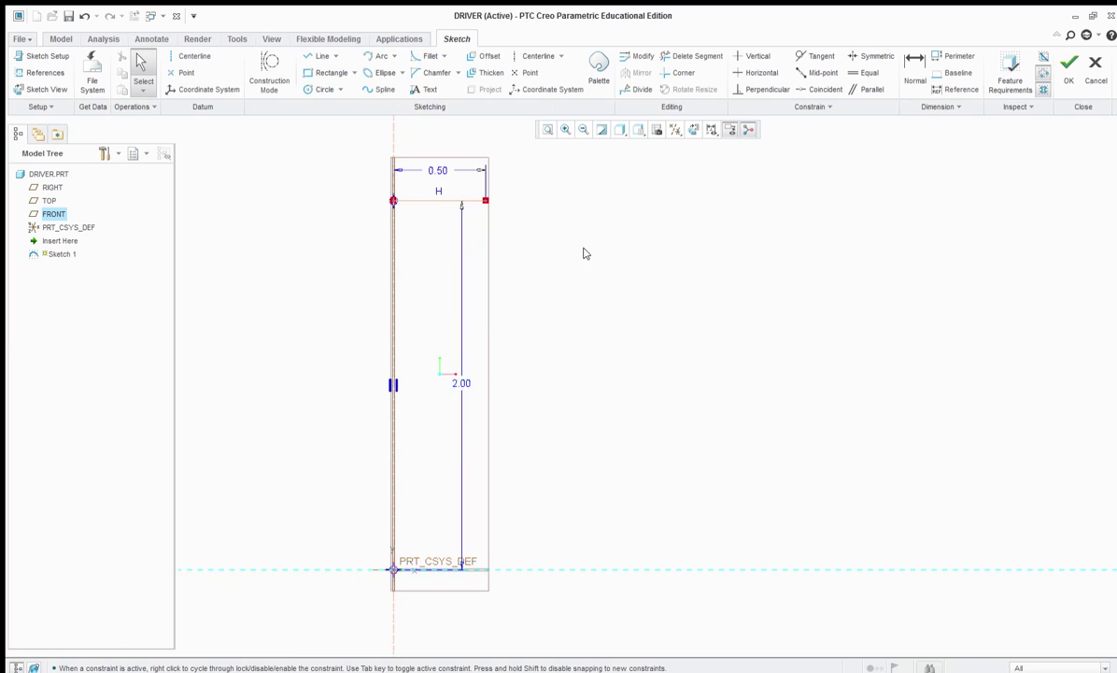
pyautogui.moveTo(439, 169); pyautogui.dragTo(449, 138)
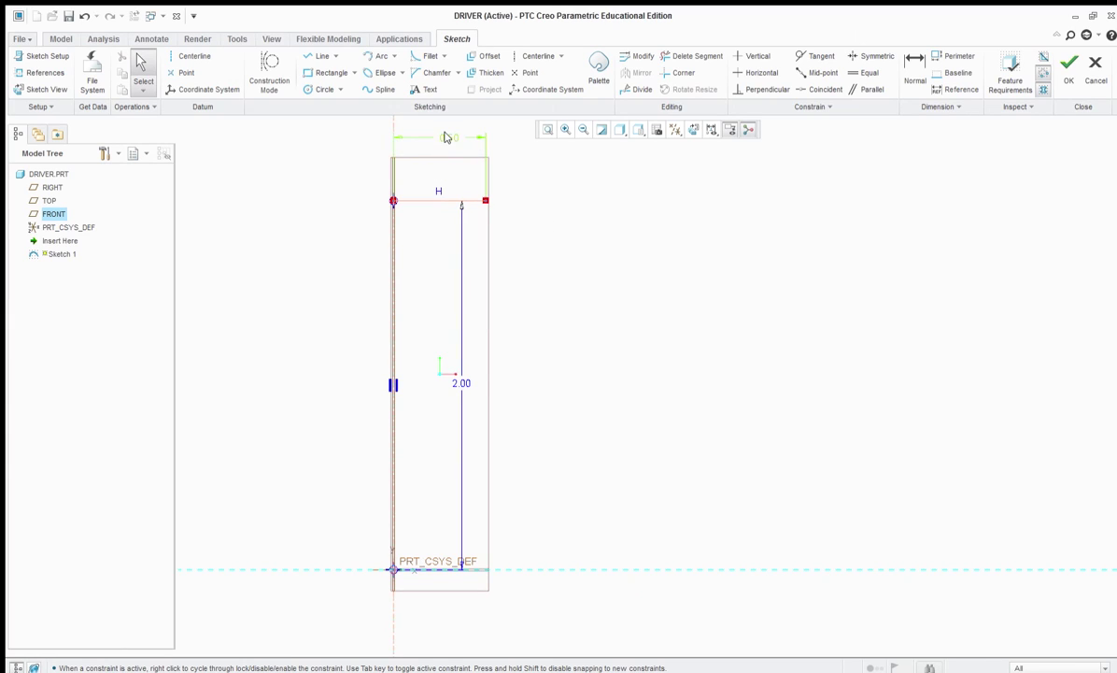
pyautogui.moveTo(458, 390); pyautogui.dragTo(365, 397)
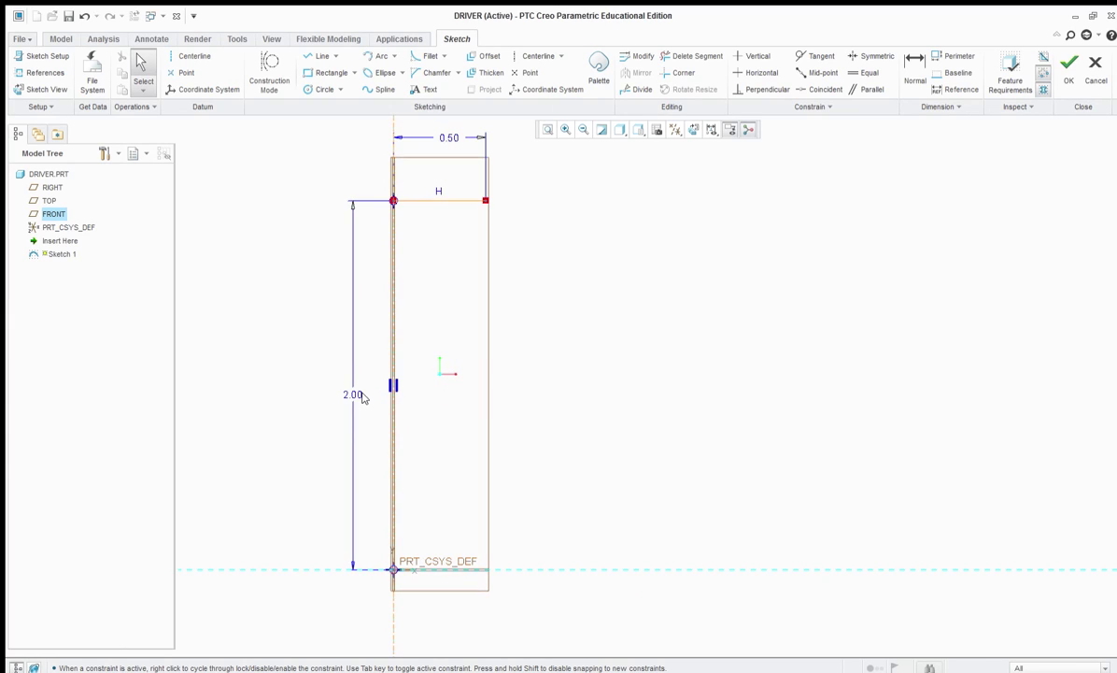
pyautogui.scroll(2, 276, 283)
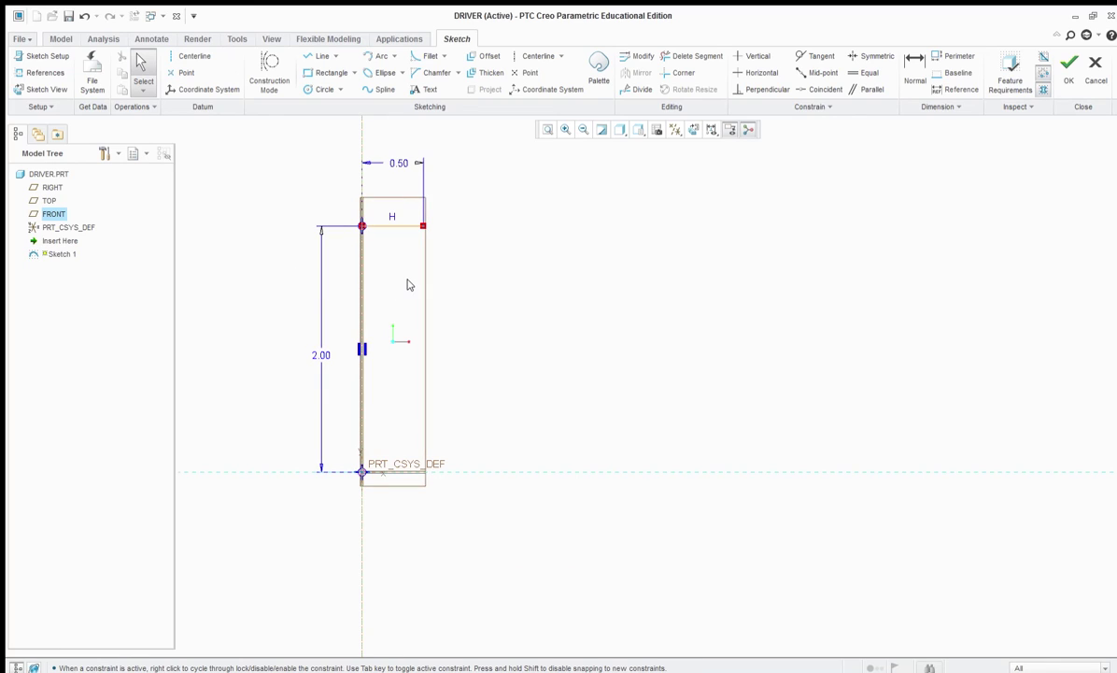
pyautogui.scroll(-2, 408, 285)
pyautogui.scroll(-3, 402, 257)
pyautogui.scroll(1, 415, 266)
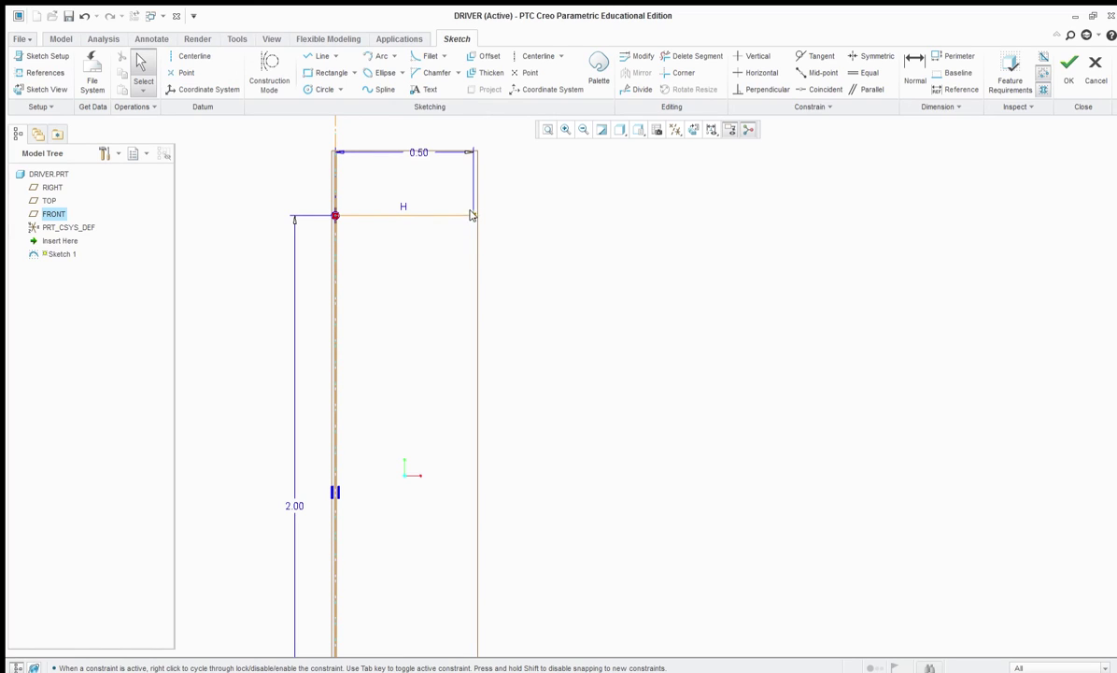
pyautogui.click(473, 215)
pyautogui.click(335, 216)
pyautogui.keyDown('ctrl'); pyautogui.click(472, 216); pyautogui.keyUp('ctrl')
# - Sketch a vertical line about 0.16 long downward from the horizontal line's outer endpoint
pyautogui.scroll(2, 526, 291)
pyautogui.moveTo(544, 320)
pyautogui.keyDown('shift'); pyautogui.mouseDown(button='middle')
pyautogui.moveTo(498, 312)
pyautogui.moveTo(453, 276)
pyautogui.moveTo(483, 287)
pyautogui.mouseUp(button='middle'); pyautogui.keyUp('shift')
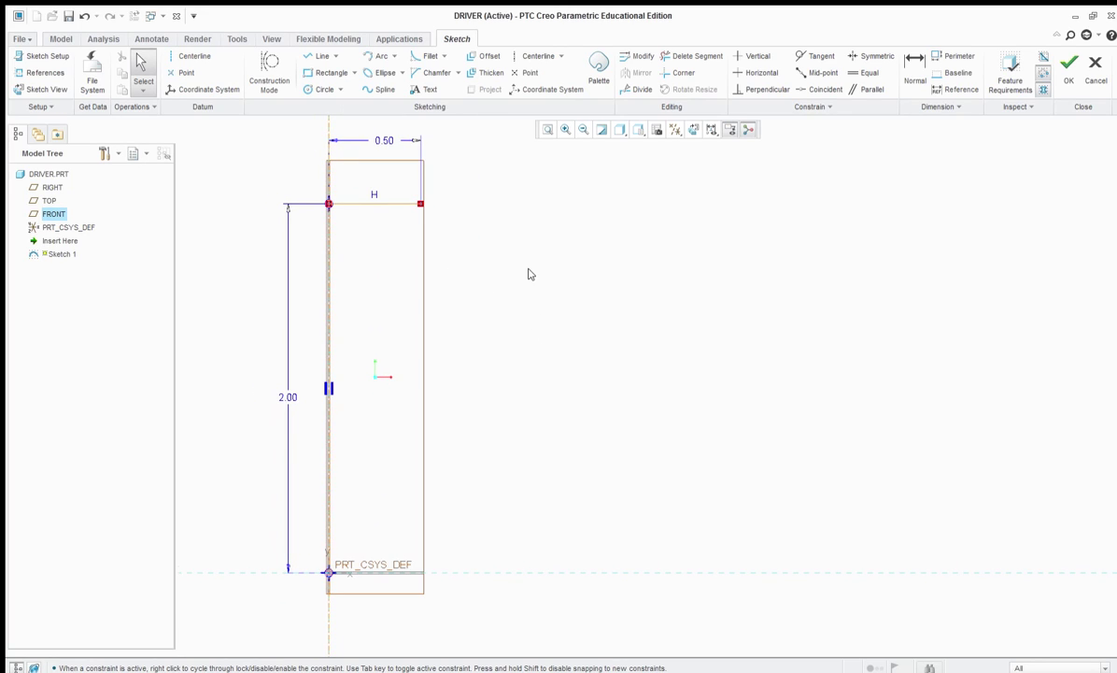
pyautogui.click(309, 56)
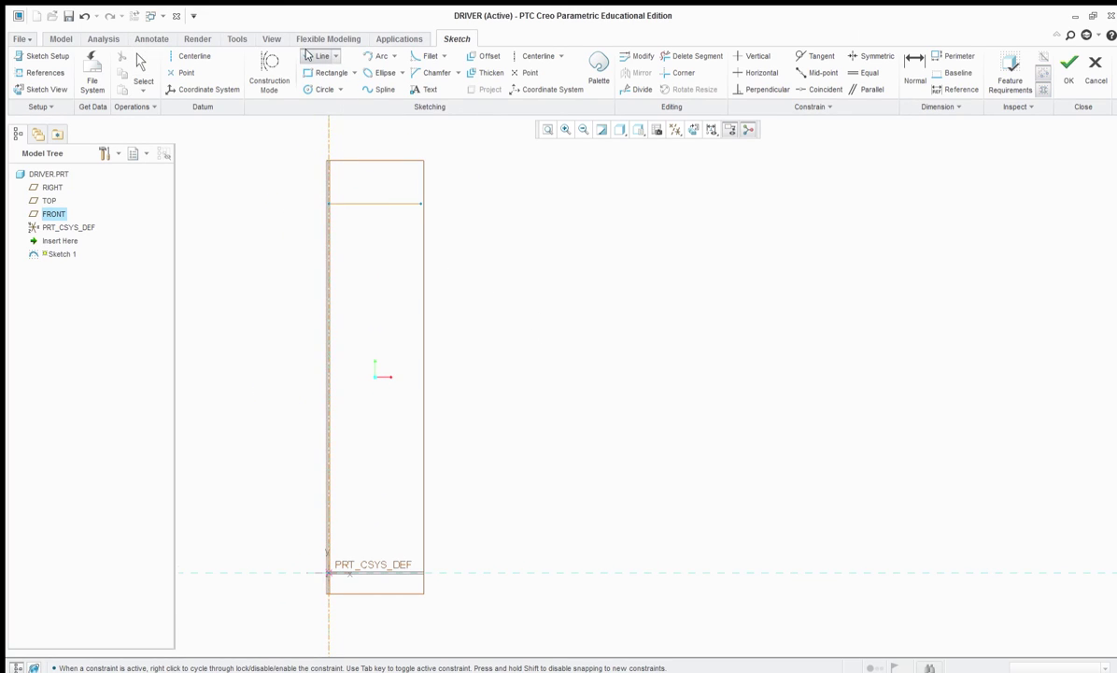
pyautogui.click(416, 219)
pyautogui.click(418, 233)
pyautogui.middleClick(465, 261)
pyautogui.middleClick(467, 262)
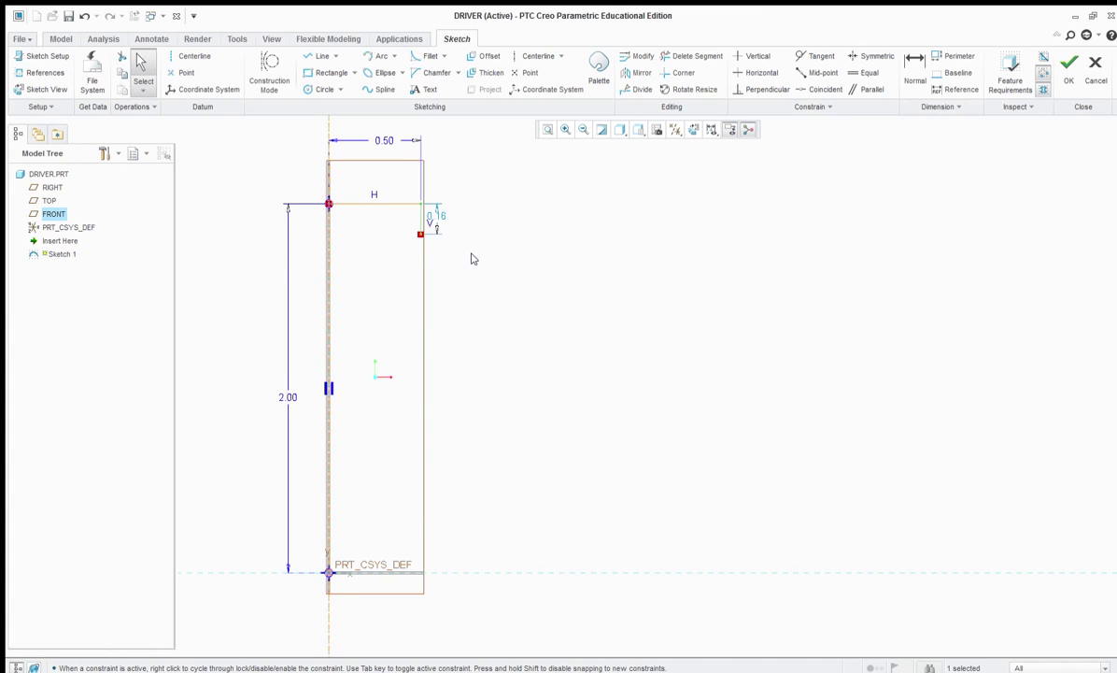
# - Move the short vertical line's dimension clear of the geometry and set its length to 0.12
pyautogui.moveTo(438, 216); pyautogui.dragTo(472, 220)
pyautogui.doubleClick(472, 219)
pyautogui.press('BackSpace')
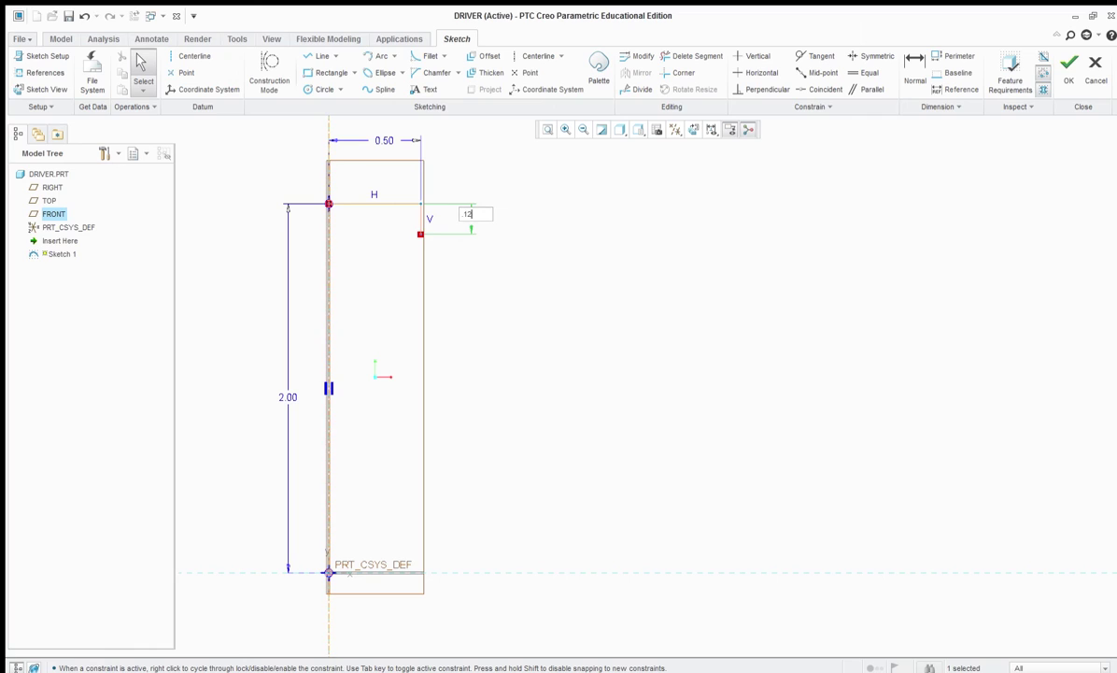
pyautogui.write('.12')
pyautogui.press('Return')
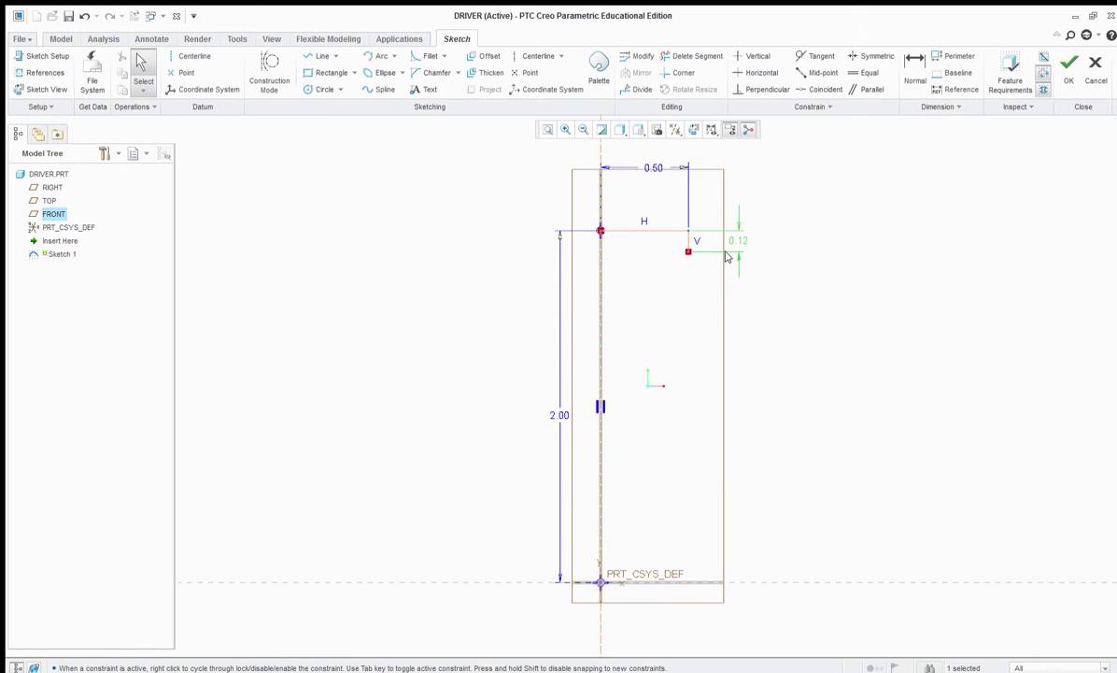
# - Sketch a three-point spline curving inward from the short vertical line's lower end, ending about 0.90 below the upper line and 0.49 from the centerline
pyautogui.click(377, 90)
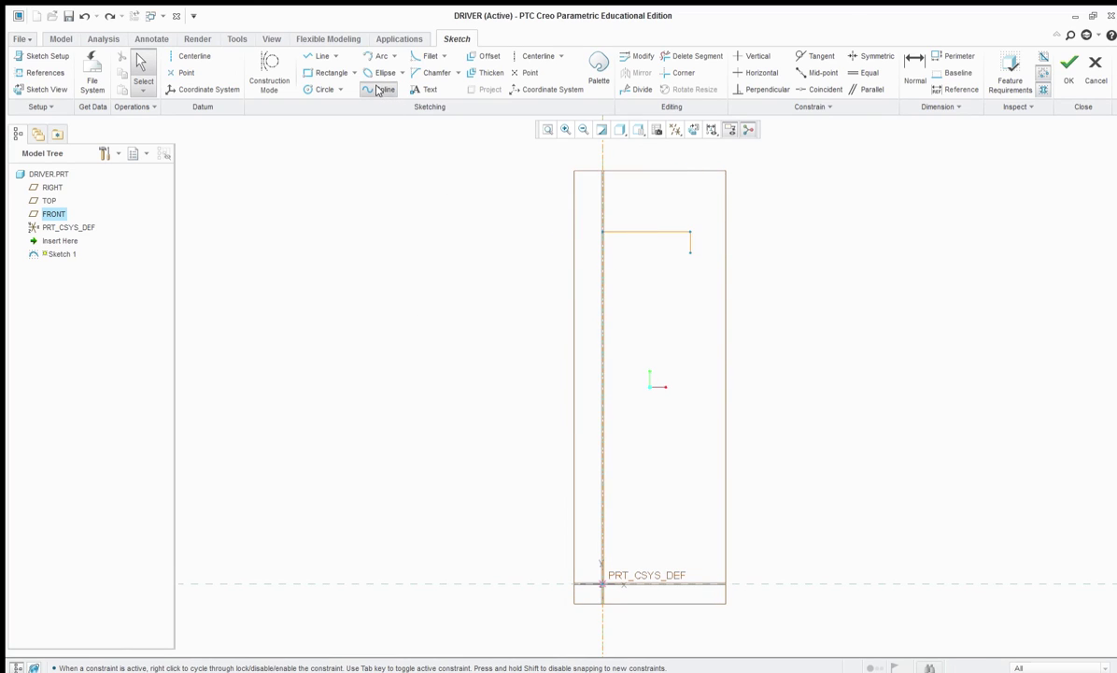
pyautogui.click(687, 254)
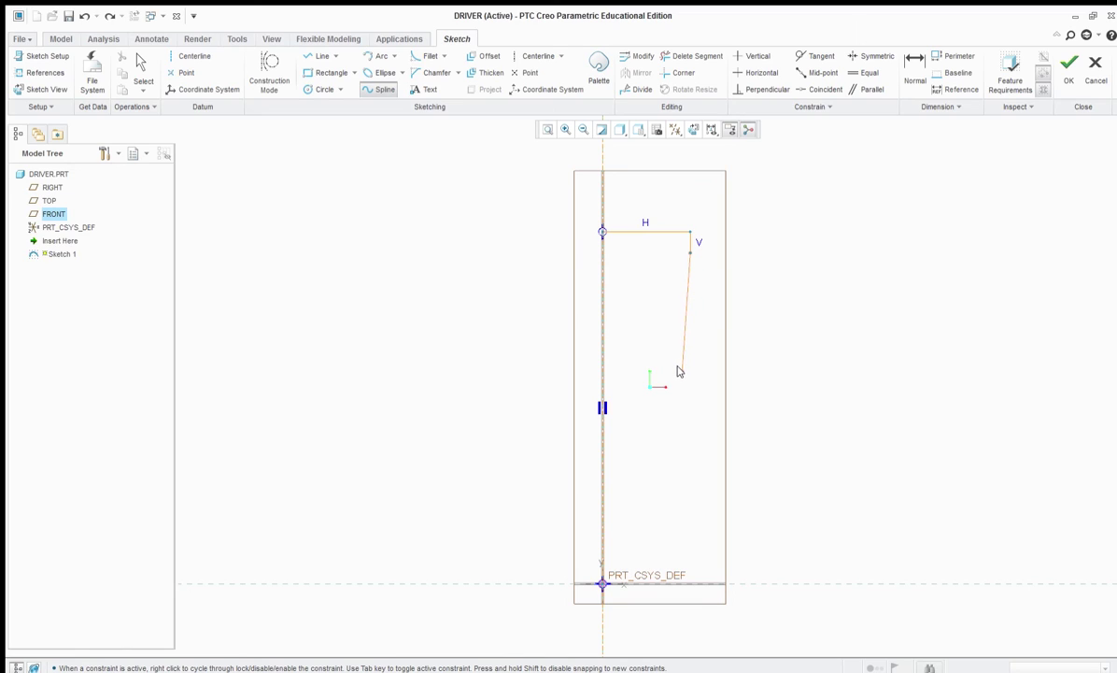
pyautogui.click(679, 371)
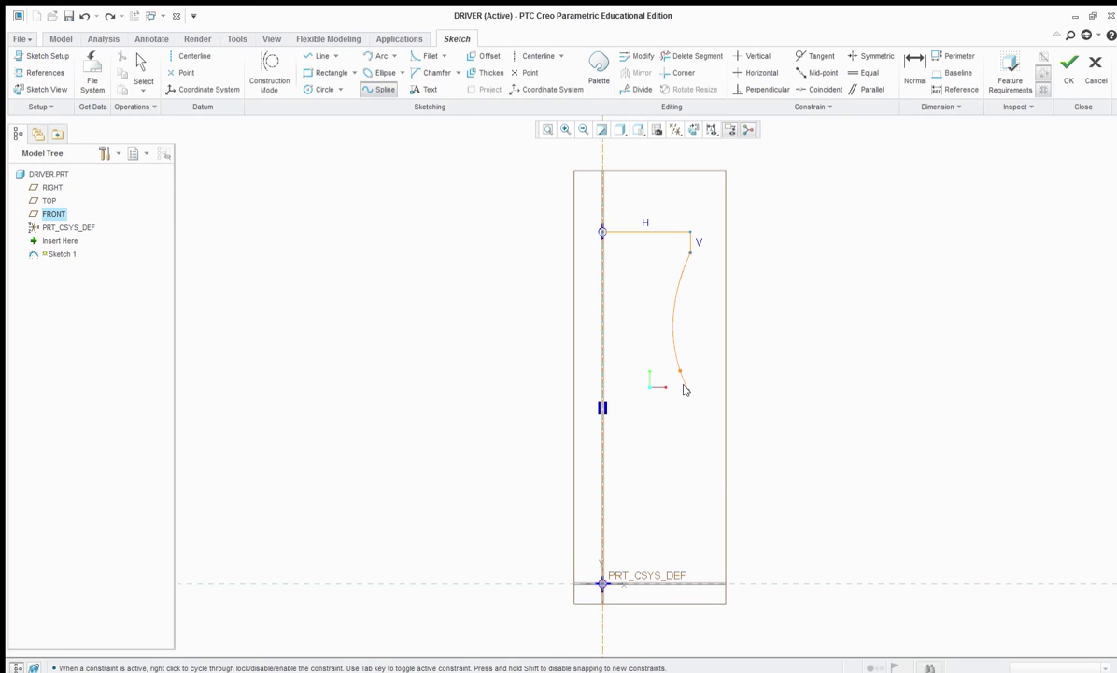
pyautogui.click(686, 389)
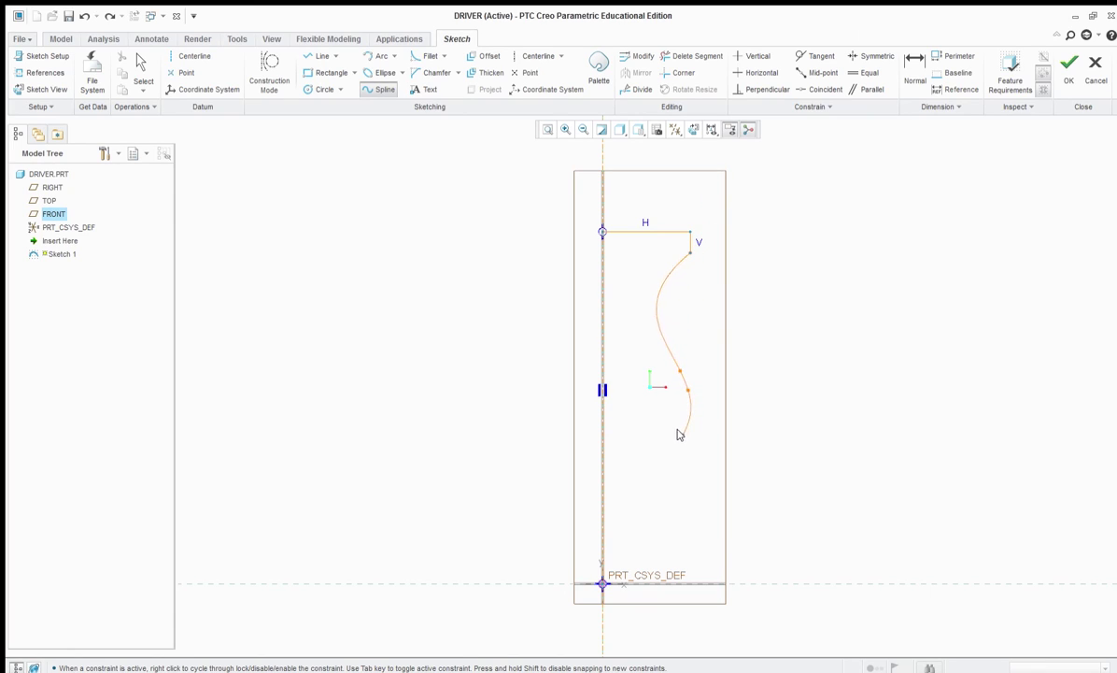
pyautogui.middleClick(760, 396)
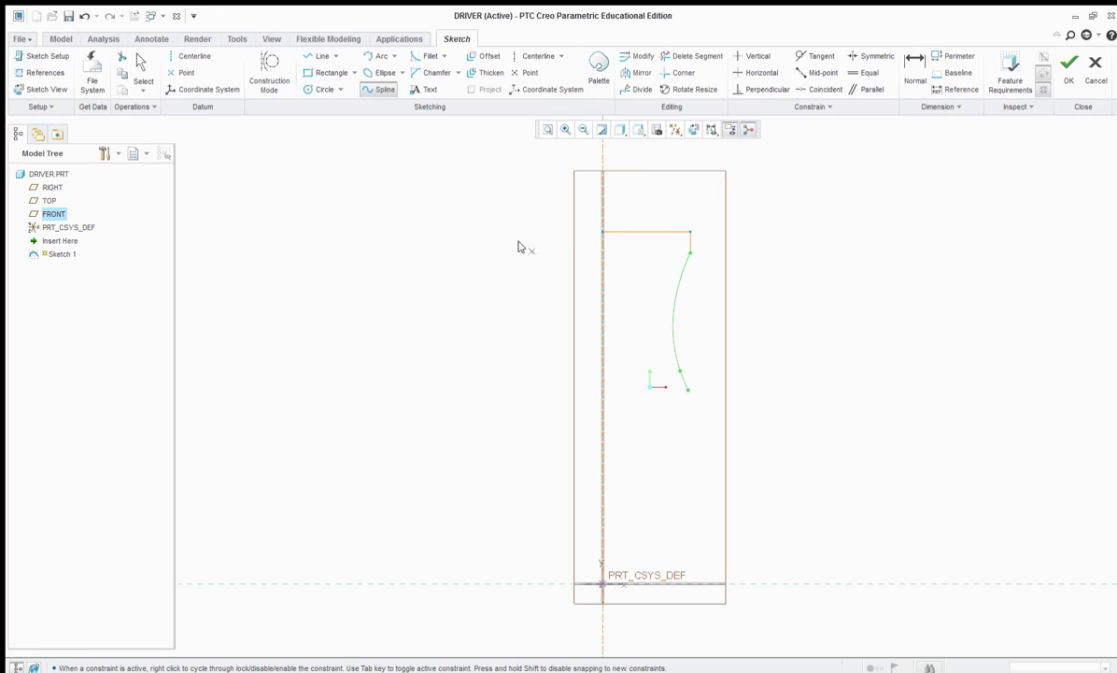
# - Close the profile with lines from the spline's end: about 0.98 vertically down, slanting to the horizontal reference, to the origin, and up the centerline
pyautogui.click(312, 55)
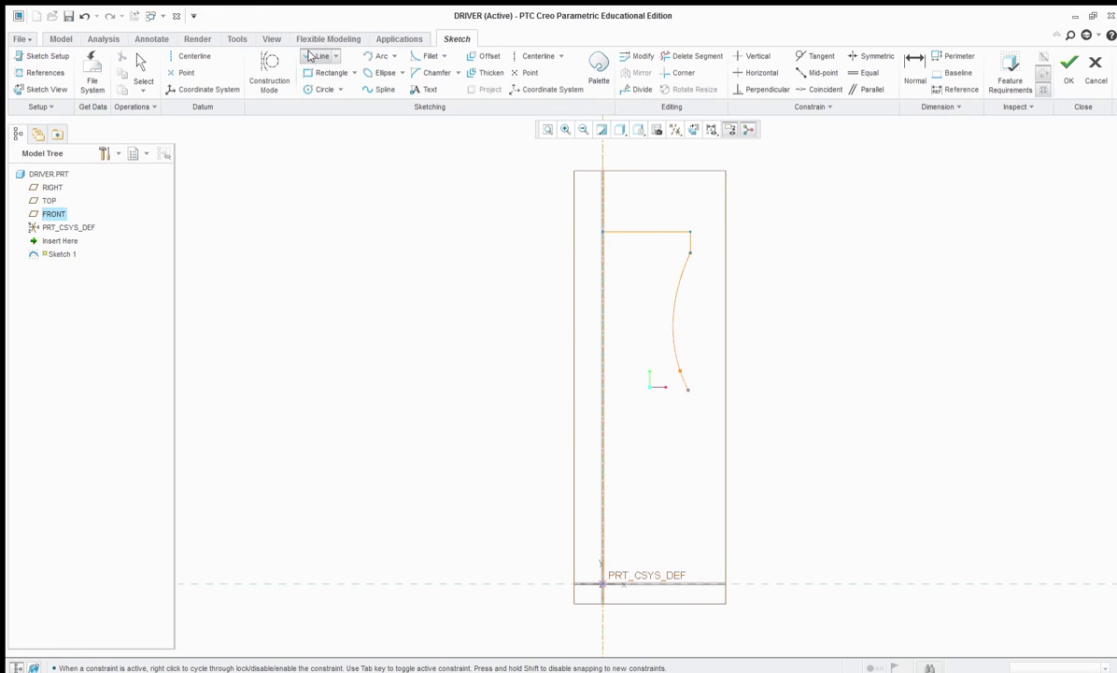
pyautogui.click(688, 390)
pyautogui.click(684, 562)
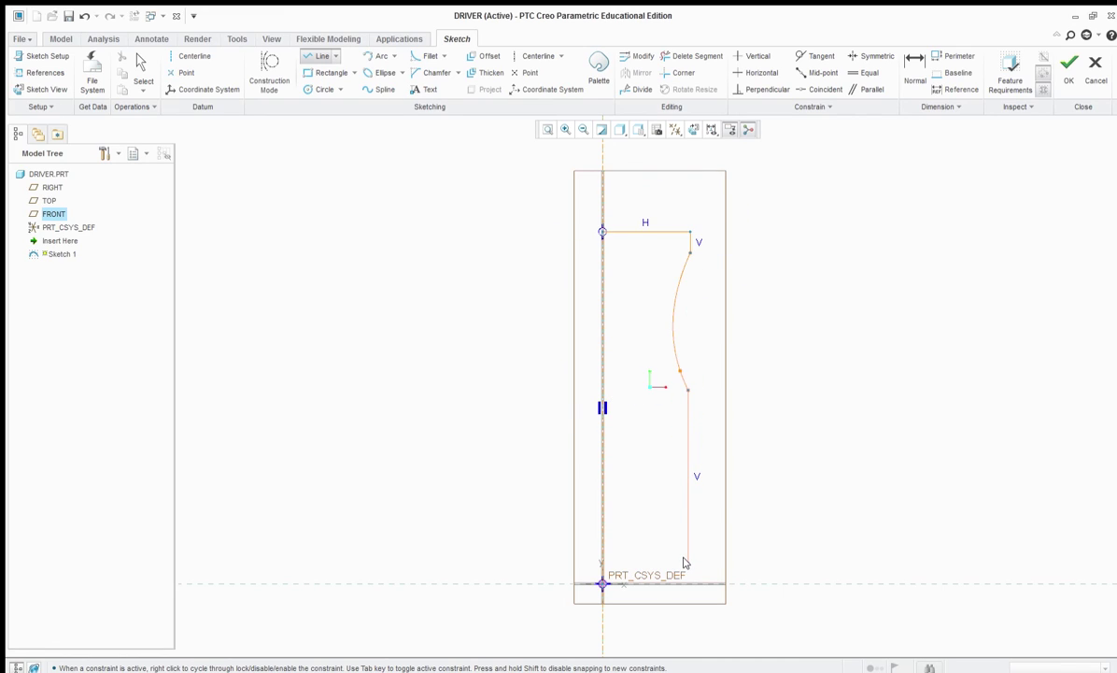
pyautogui.scroll(-5, 675, 578)
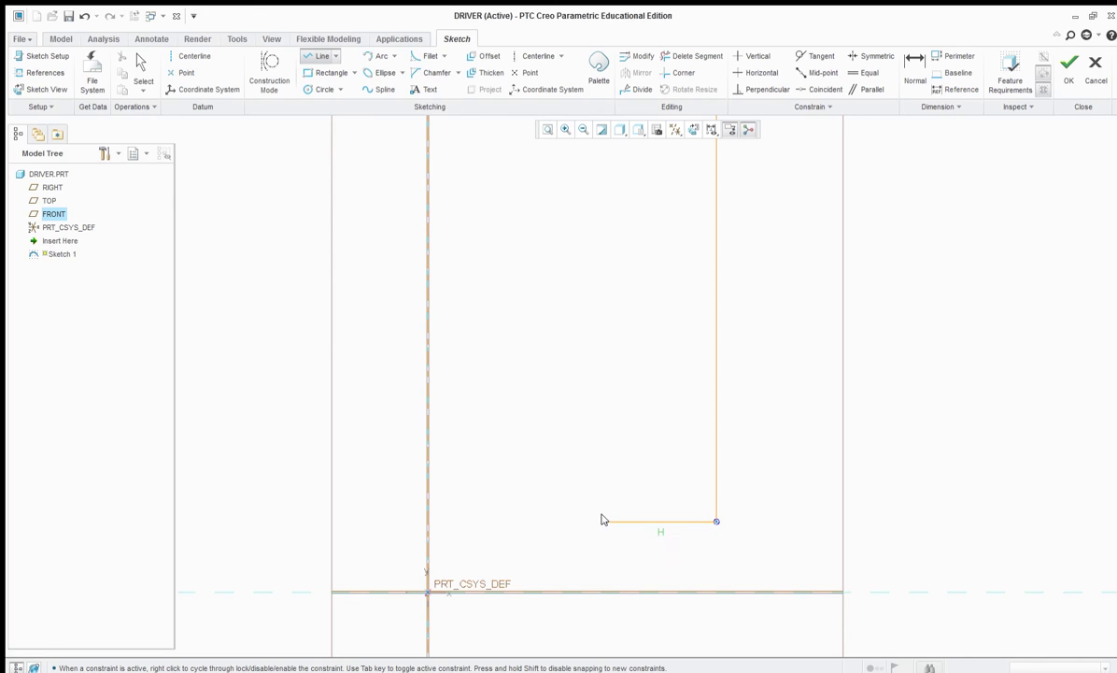
pyautogui.click(683, 592)
pyautogui.click(425, 592)
pyautogui.scroll(-6, 425, 592)
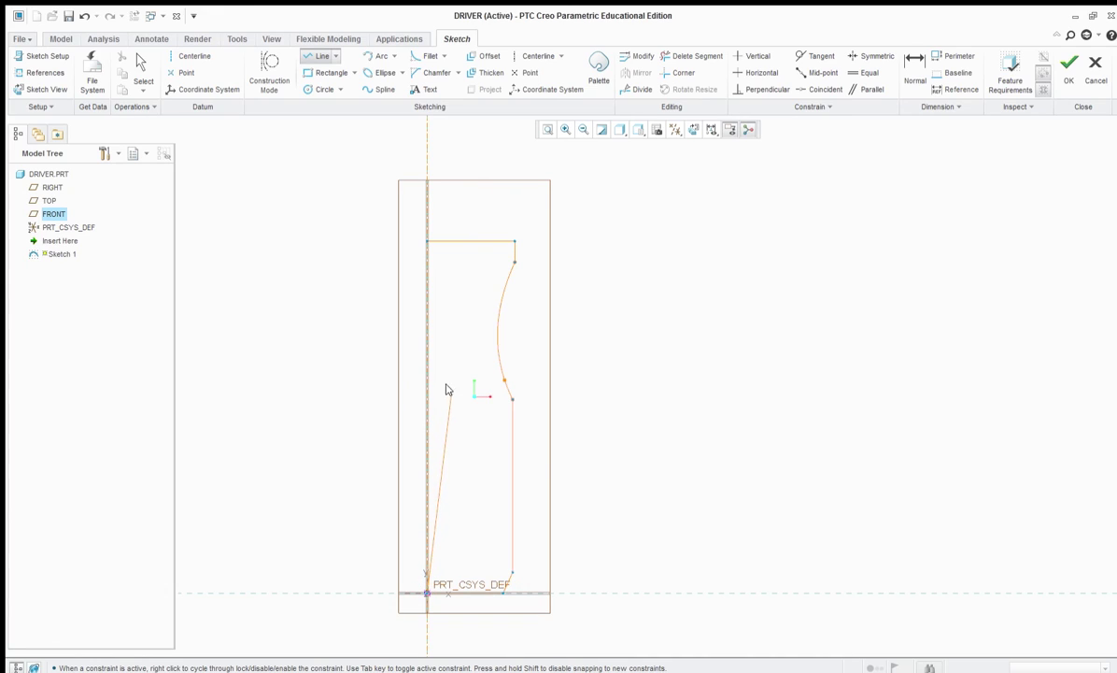
pyautogui.click(426, 241)
pyautogui.middleClick(342, 213)
pyautogui.middleClick(343, 214)
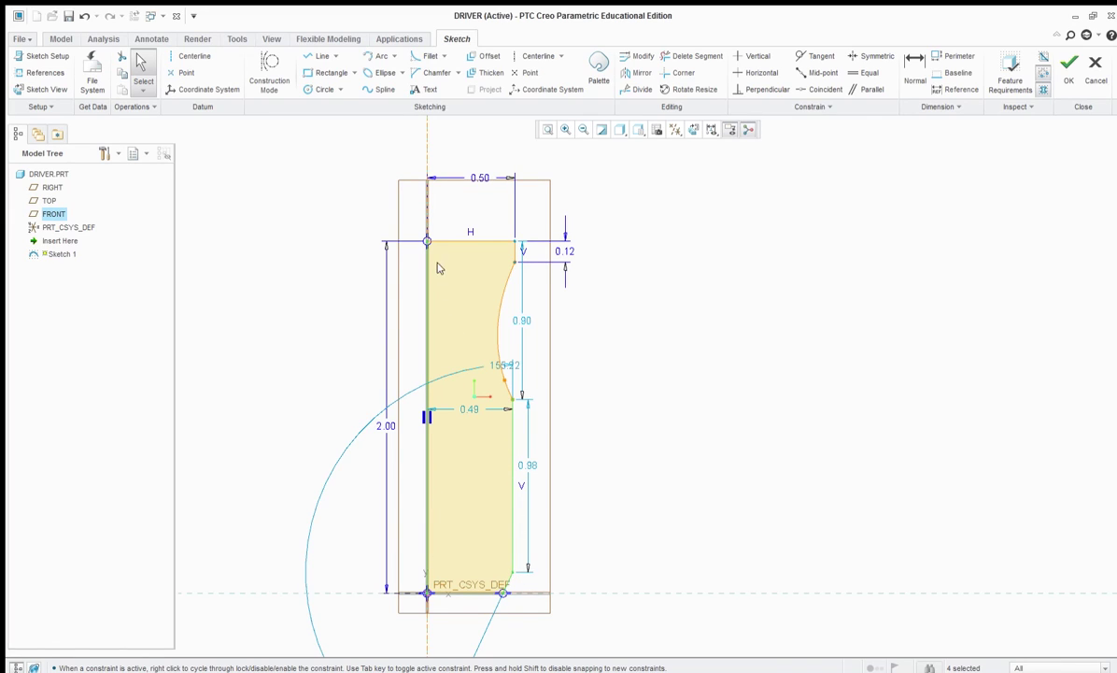
# - Accept the completed profile sketch and deselect it
pyautogui.scroll(-2, 486, 351)
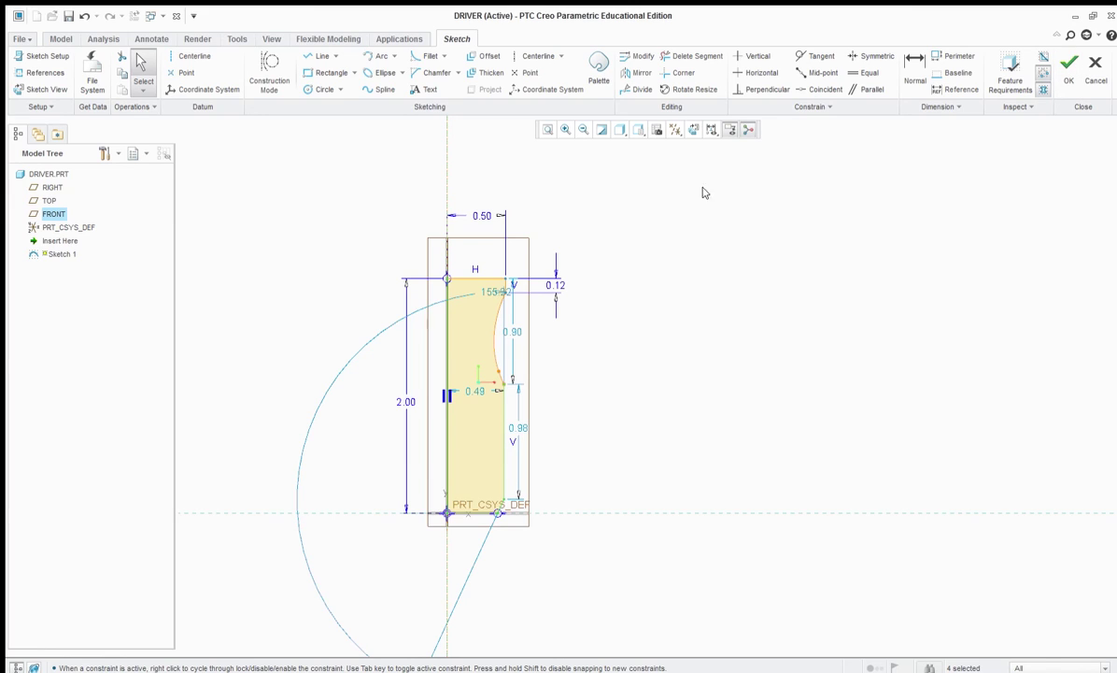
pyautogui.click(1069, 65)
pyautogui.scroll(-4, 674, 394)
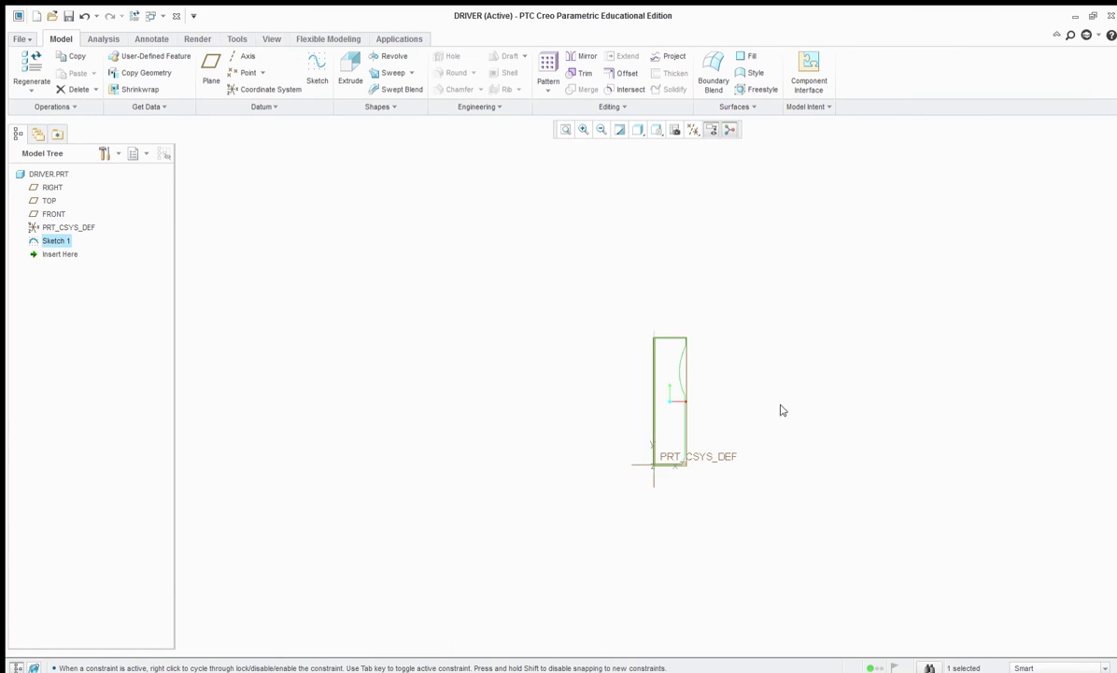
pyautogui.scroll(3, 720, 423)
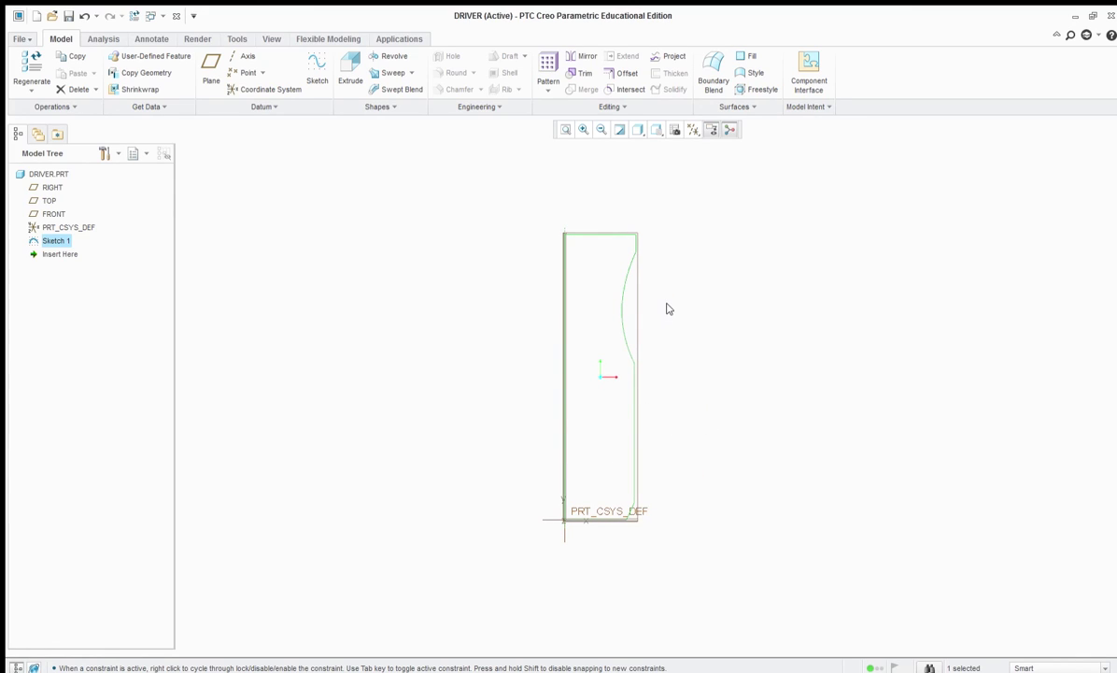
pyautogui.moveTo(699, 314)
pyautogui.mouseDown(button='middle')
pyautogui.moveTo(686, 334)
pyautogui.moveTo(639, 309)
pyautogui.mouseUp(button='middle')
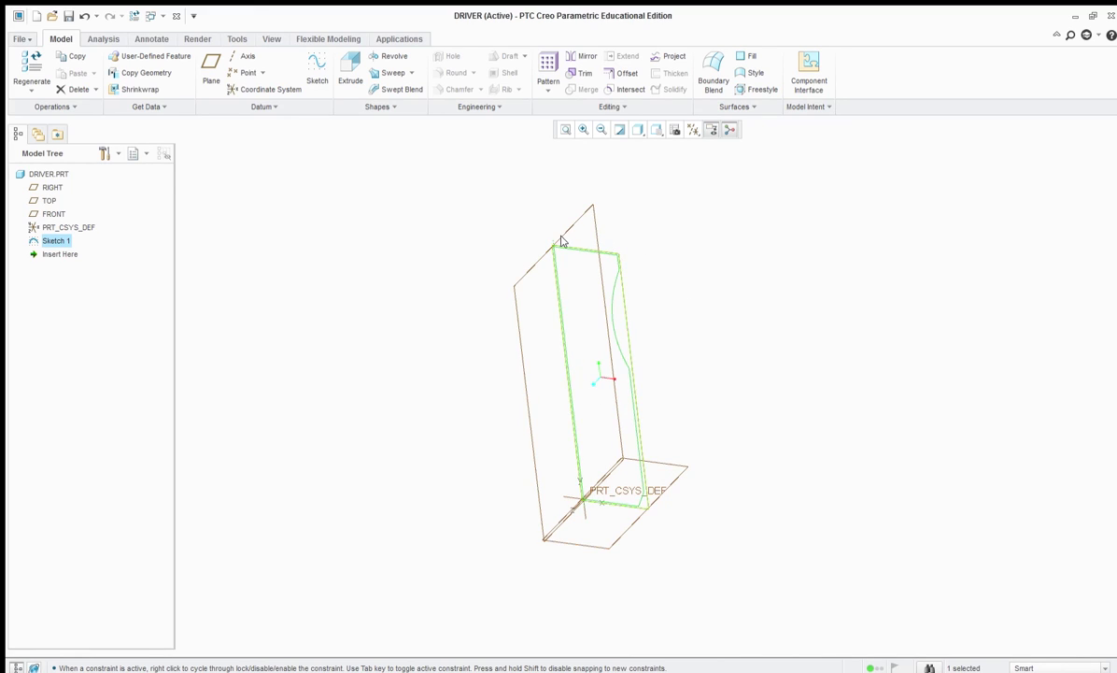
pyautogui.click(401, 304)
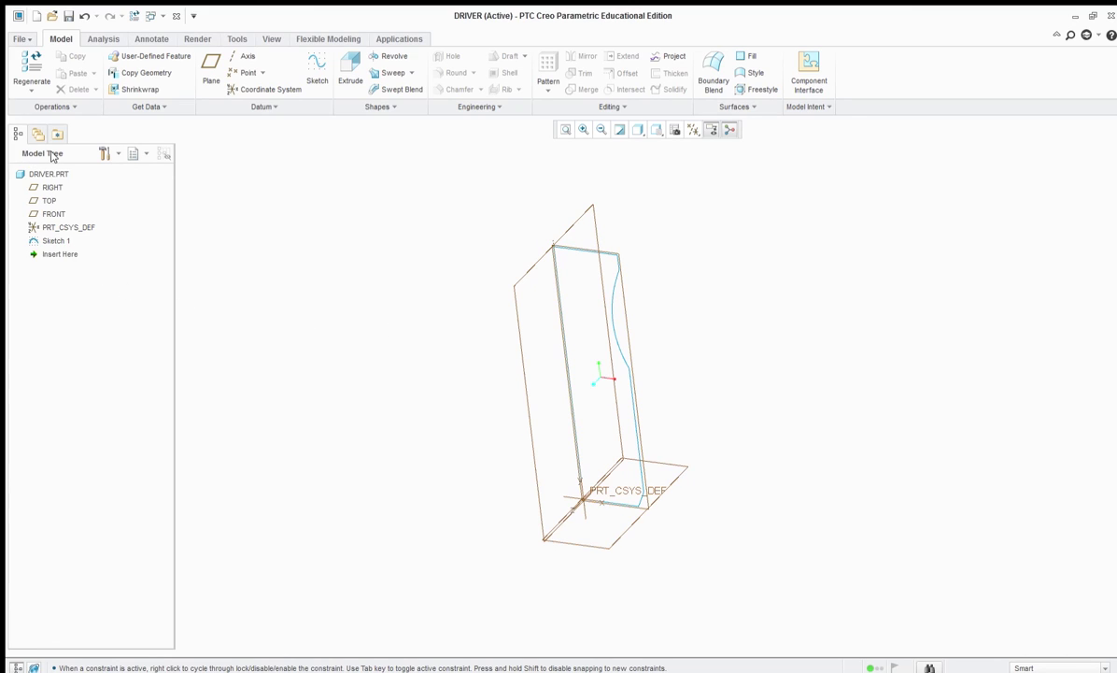
# - Revolve Sketch 1 by 360 degrees about its internal centerline into a solid body
pyautogui.click(56, 241)
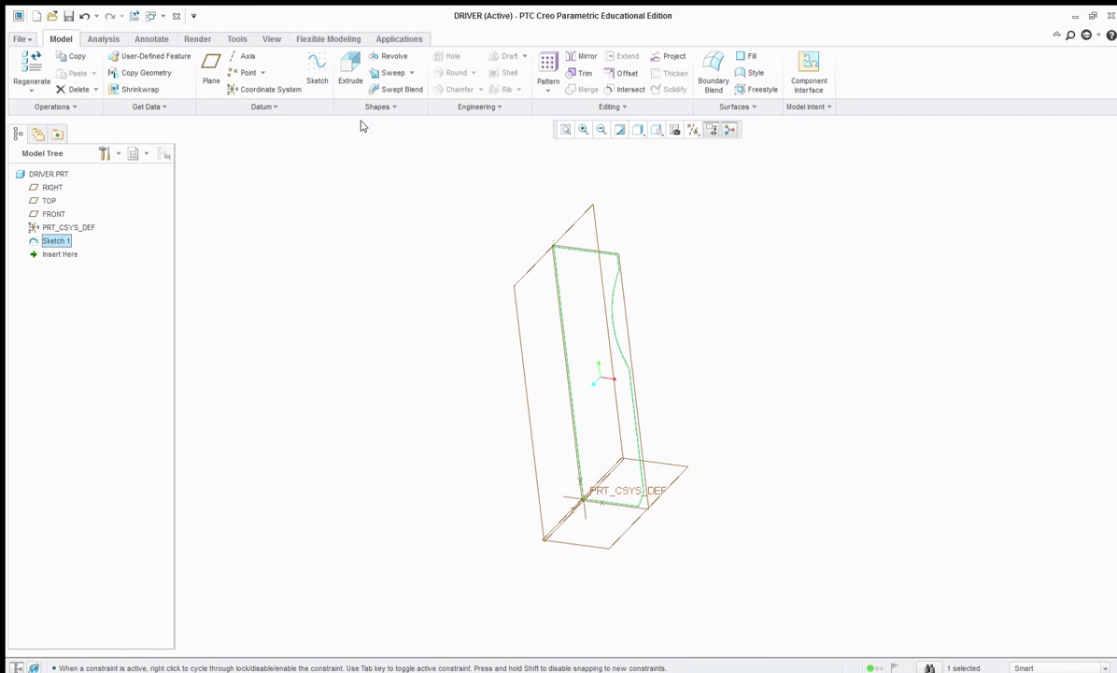
pyautogui.click(388, 57)
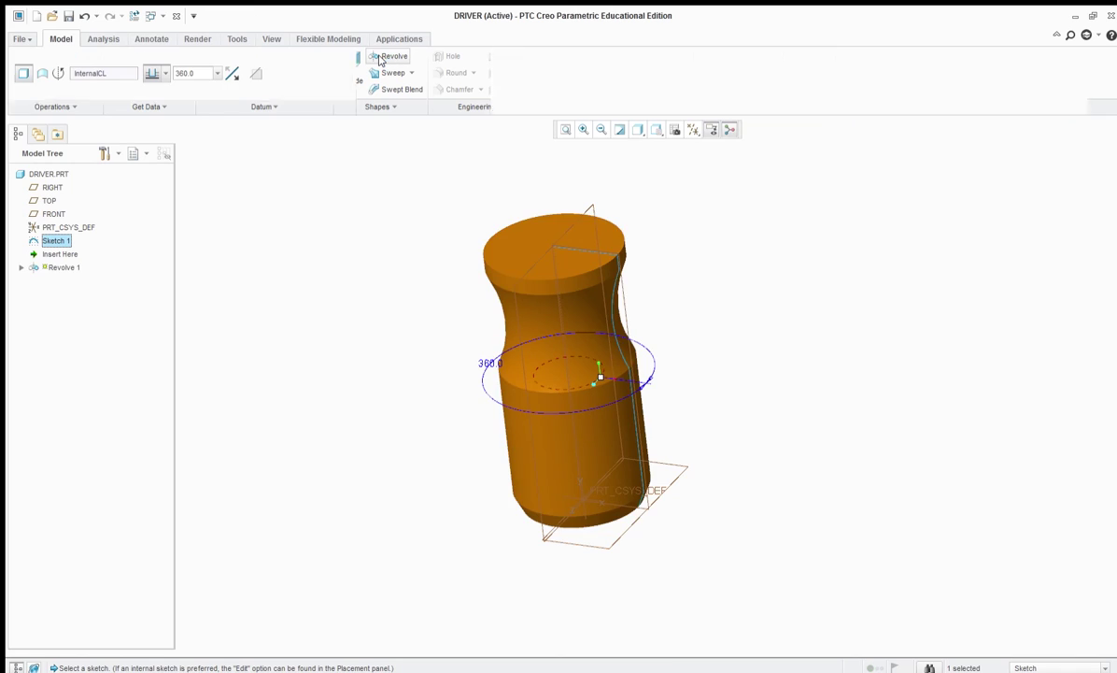
pyautogui.moveTo(440, 326); pyautogui.dragTo(448, 371, button='middle')
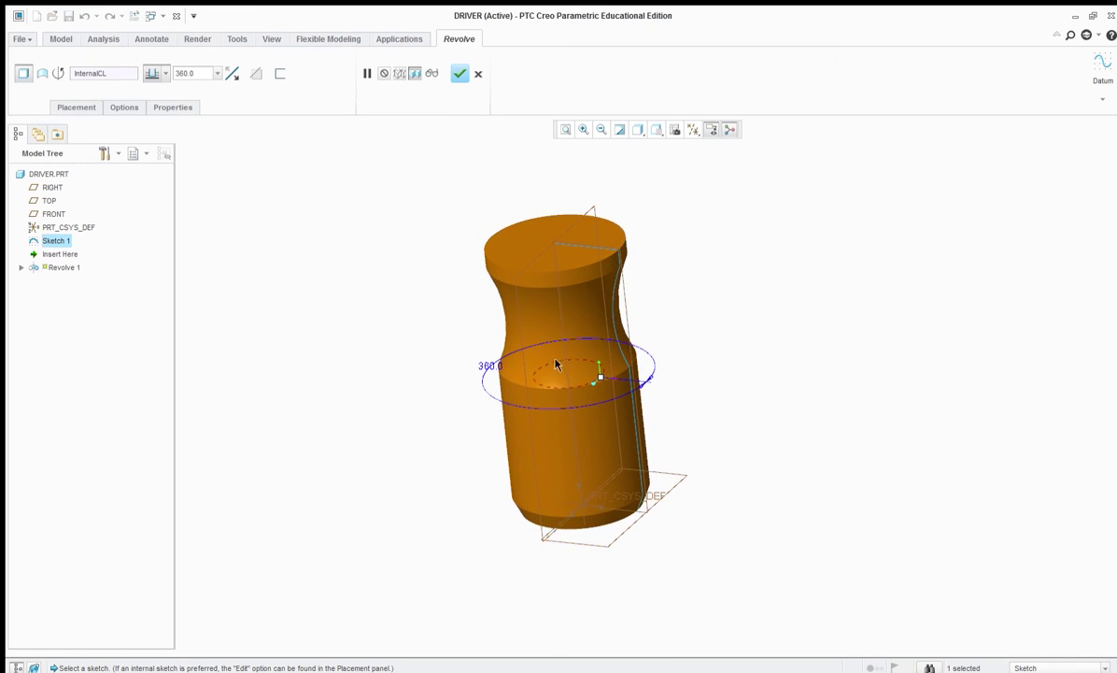
pyautogui.click(66, 107)
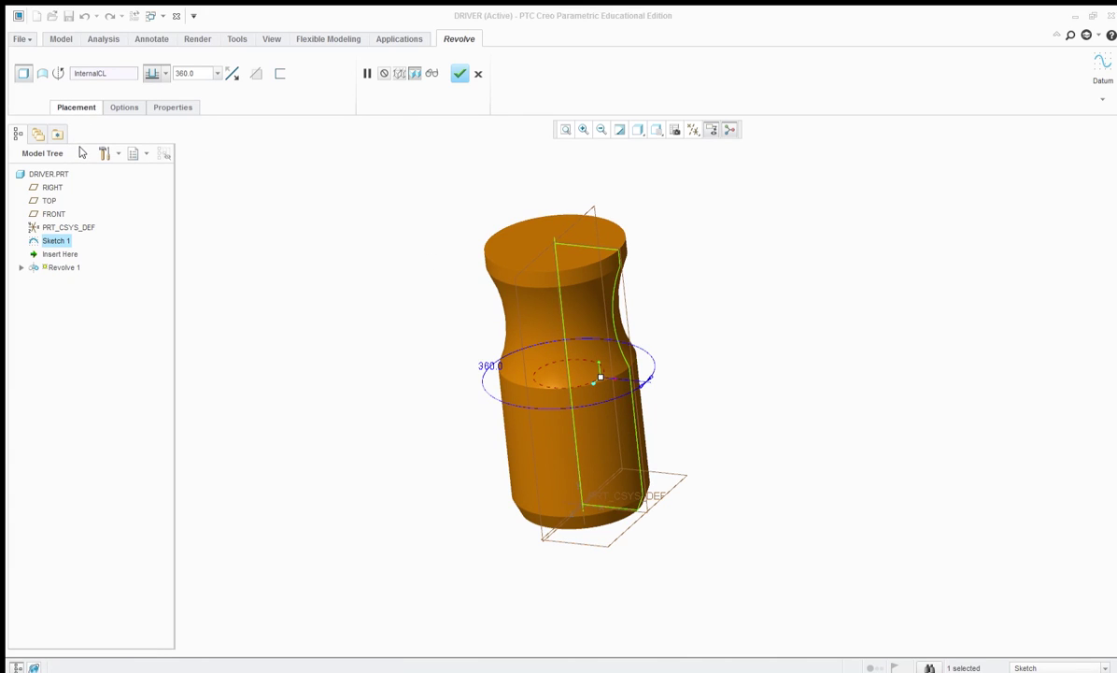
pyautogui.click(80, 179)
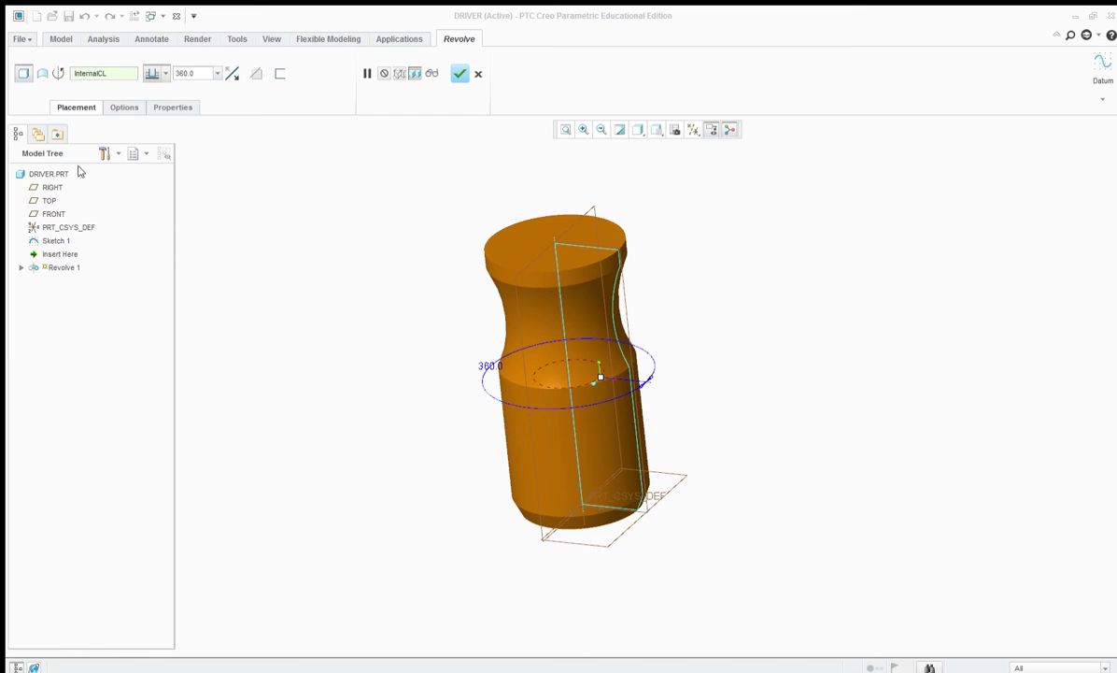
pyautogui.scroll(-6, 592, 509)
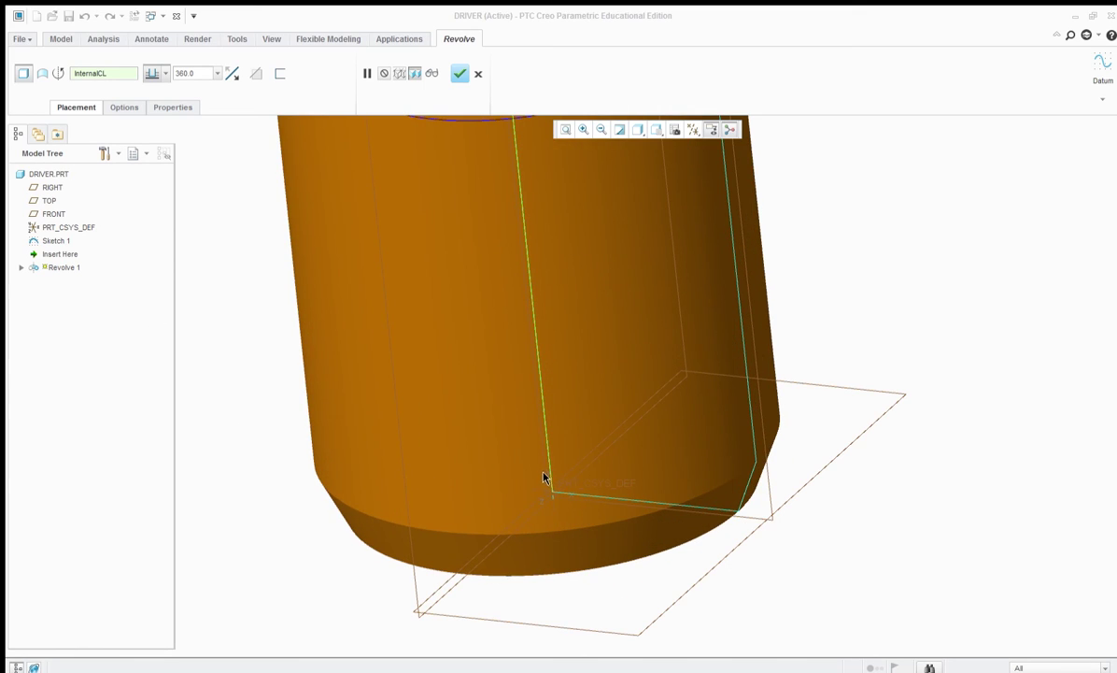
pyautogui.scroll(7, 548, 478)
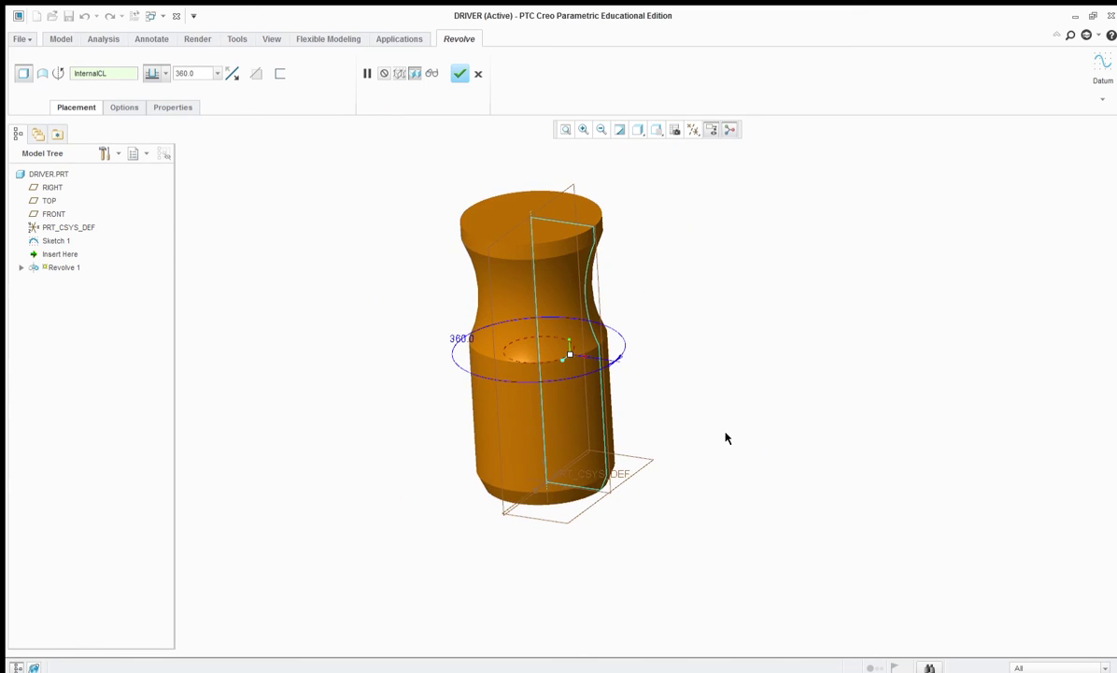
pyautogui.moveTo(711, 454)
pyautogui.mouseDown(button='middle')
pyautogui.moveTo(705, 464)
pyautogui.moveTo(718, 447)
pyautogui.moveTo(704, 393)
pyautogui.moveTo(688, 471)
pyautogui.moveTo(718, 451)
pyautogui.moveTo(721, 465)
pyautogui.mouseUp(button='middle')
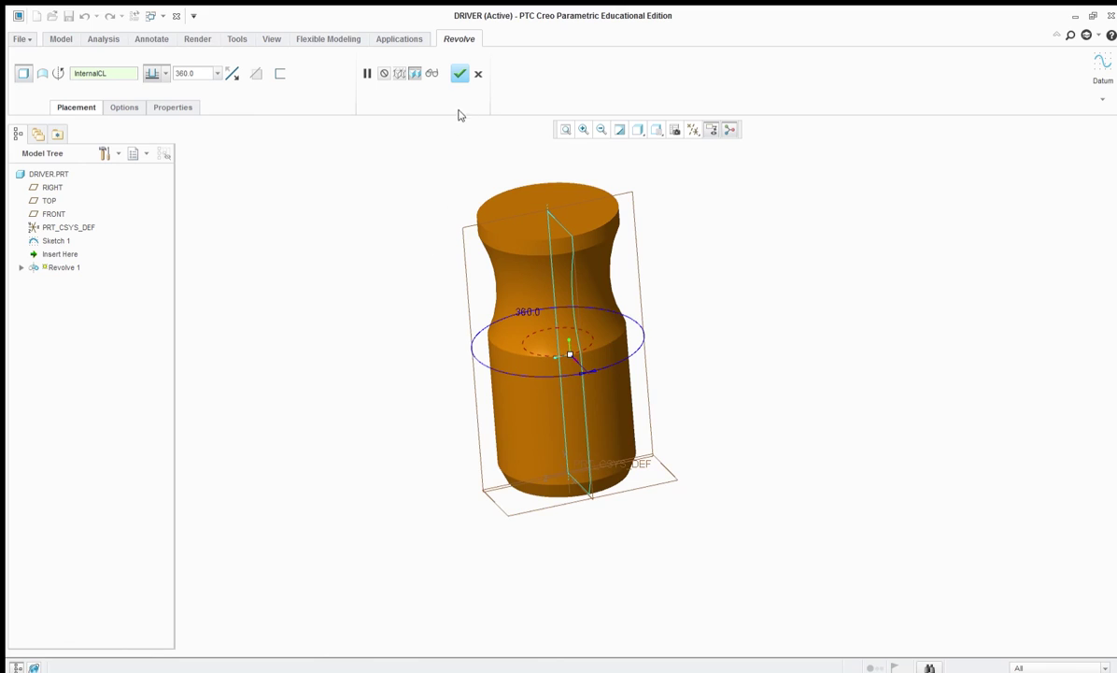
pyautogui.click(459, 72)
pyautogui.moveTo(329, 336); pyautogui.dragTo(369, 389, button='middle')
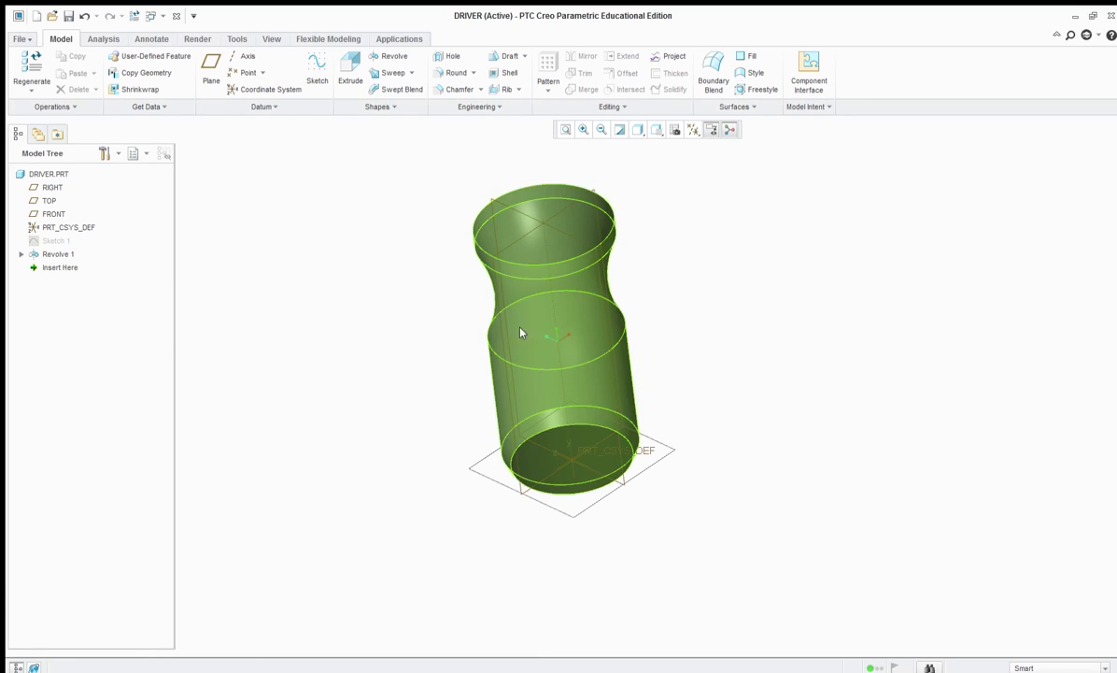
pyautogui.moveTo(533, 211); pyautogui.dragTo(360, 391, button='middle')
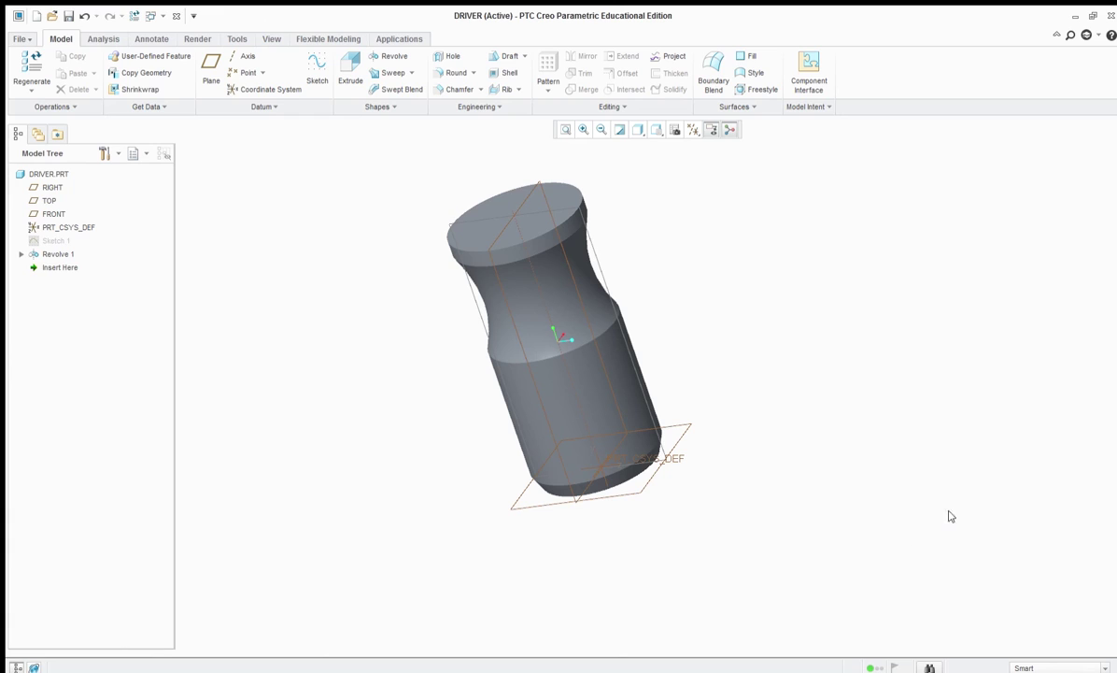
# - Start a sketch on the flat end face beside the bevel, facing the sketch plane, and add its inner and outer circular edges as references
pyautogui.moveTo(680, 537)
pyautogui.mouseDown(button='middle')
pyautogui.moveTo(728, 535)
pyautogui.moveTo(659, 538)
pyautogui.moveTo(686, 546)
pyautogui.moveTo(661, 506)
pyautogui.moveTo(674, 394)
pyautogui.mouseUp(button='middle')
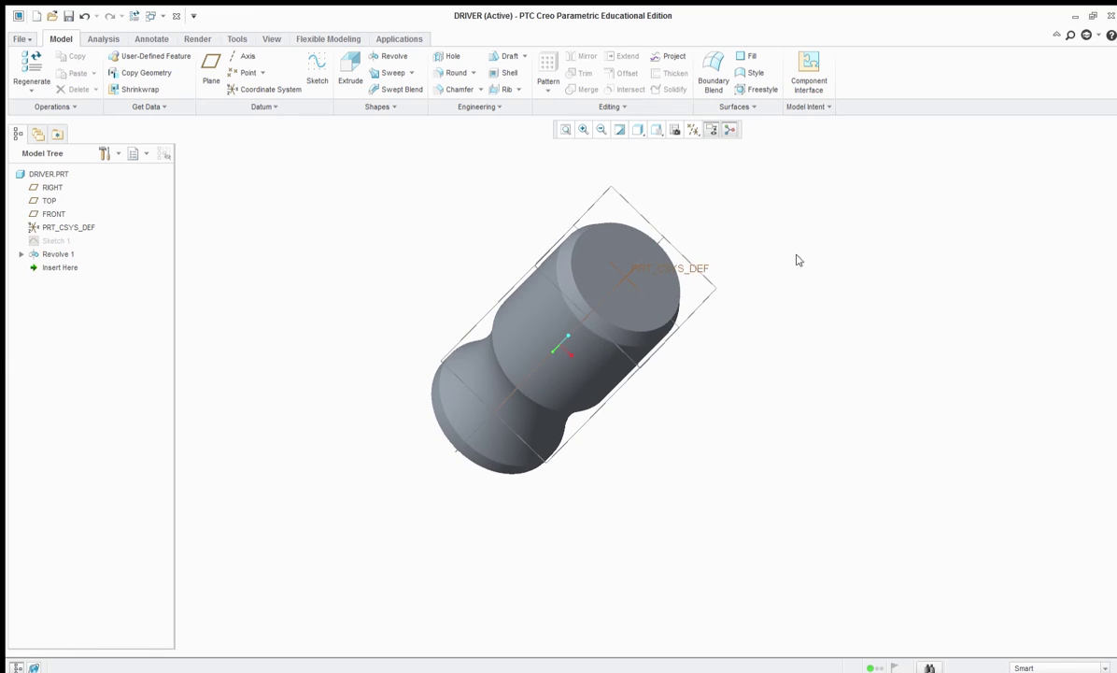
pyautogui.click(613, 248)
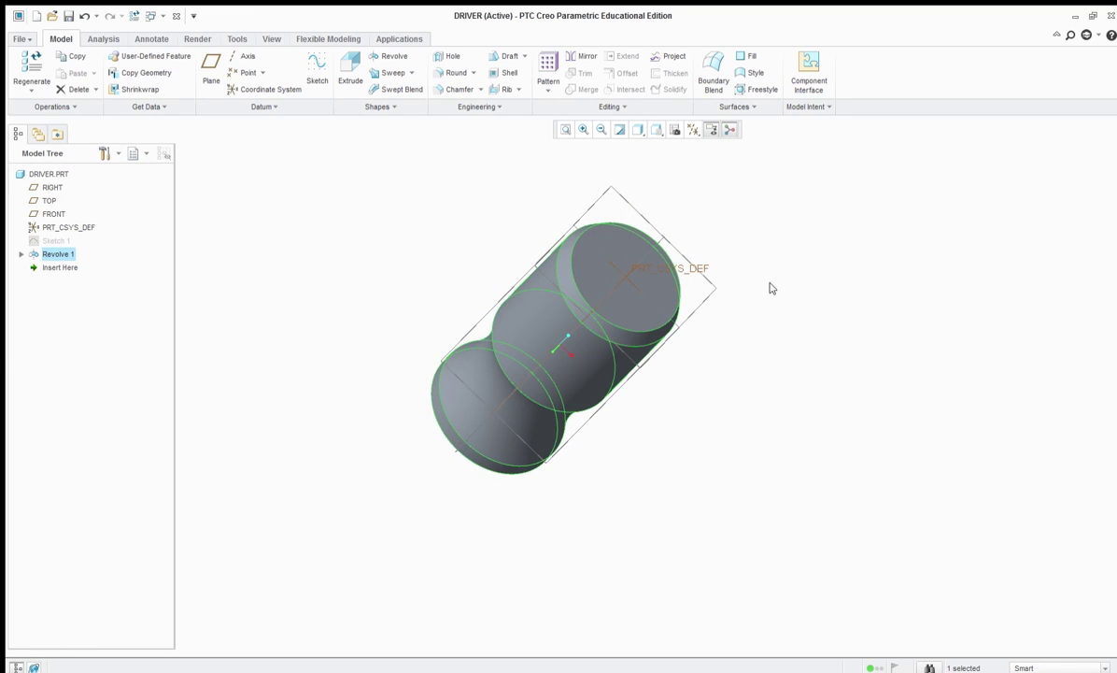
pyautogui.click(605, 274)
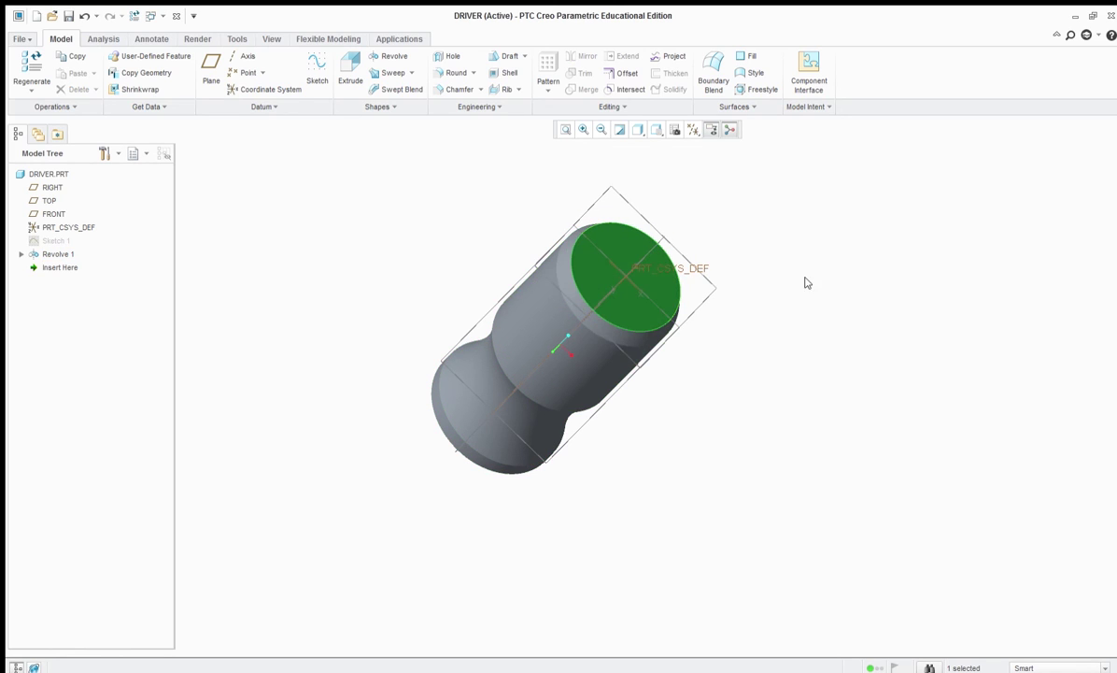
pyautogui.moveTo(826, 314)
pyautogui.mouseDown(button='middle')
pyautogui.moveTo(768, 249)
pyautogui.moveTo(756, 268)
pyautogui.moveTo(797, 351)
pyautogui.moveTo(844, 356)
pyautogui.moveTo(826, 331)
pyautogui.moveTo(794, 336)
pyautogui.mouseUp(button='middle')
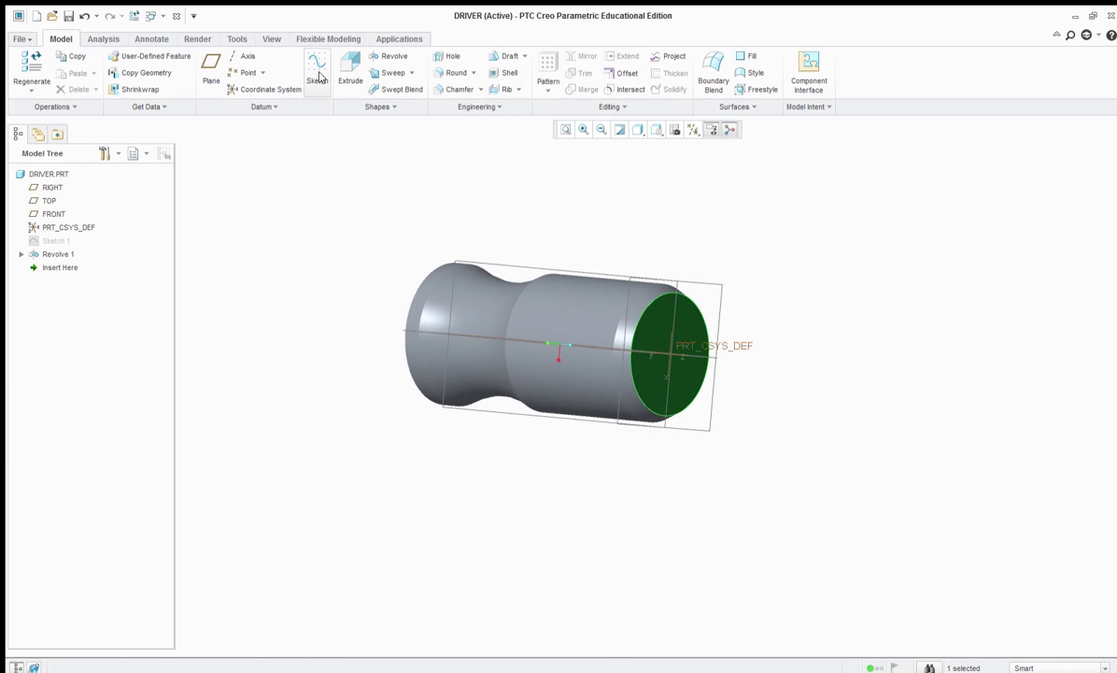
pyautogui.moveTo(374, 132)
pyautogui.mouseDown(button='middle')
pyautogui.moveTo(424, 182)
pyautogui.moveTo(349, 141)
pyautogui.moveTo(334, 145)
pyautogui.mouseUp(button='middle')
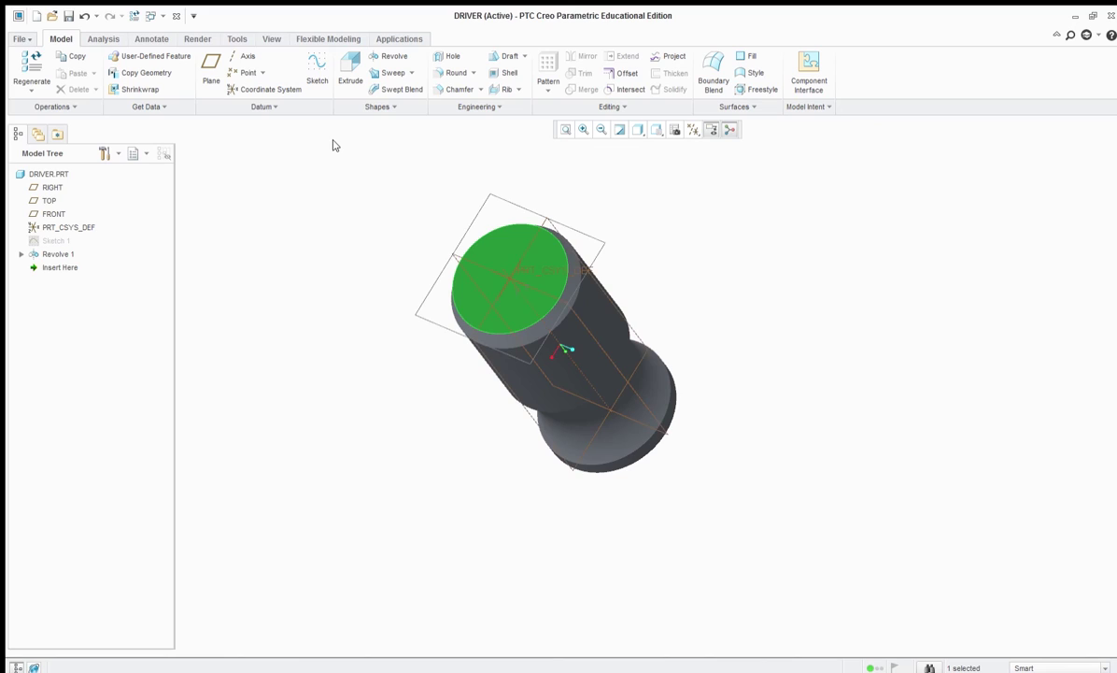
pyautogui.click(316, 67)
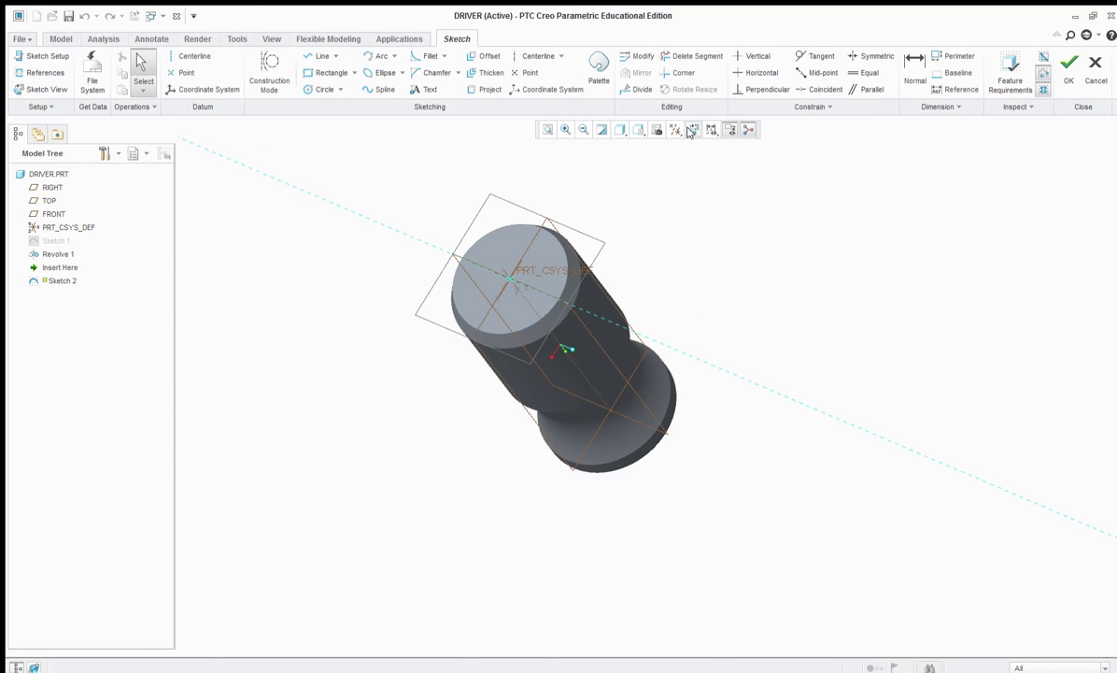
pyautogui.click(692, 130)
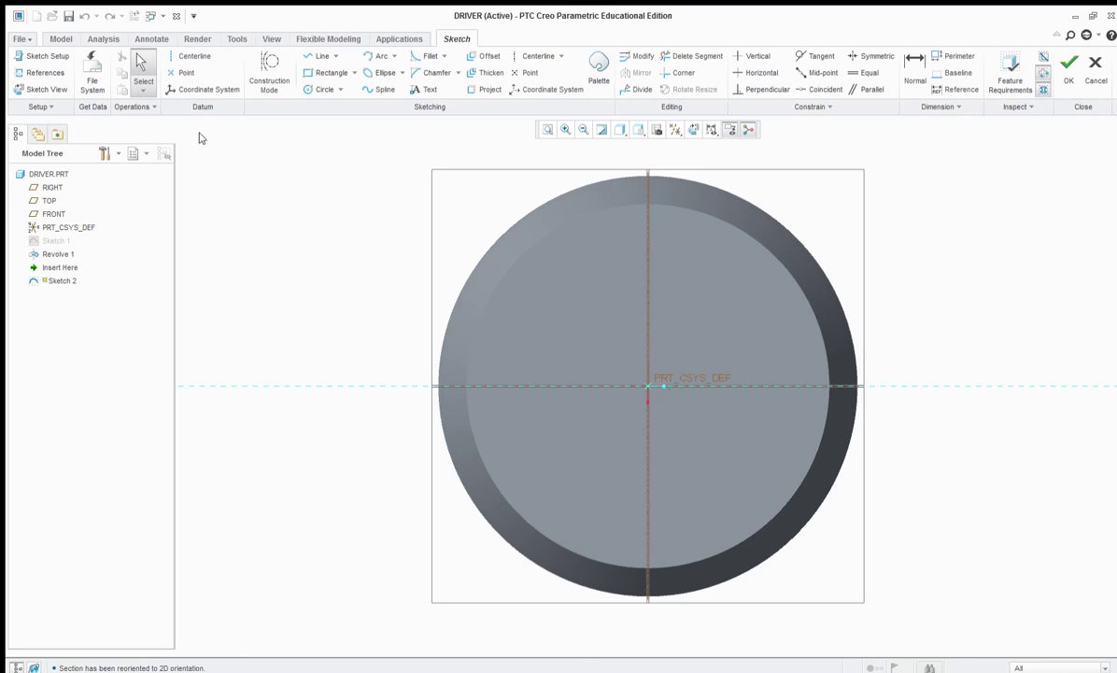
pyautogui.click(30, 75)
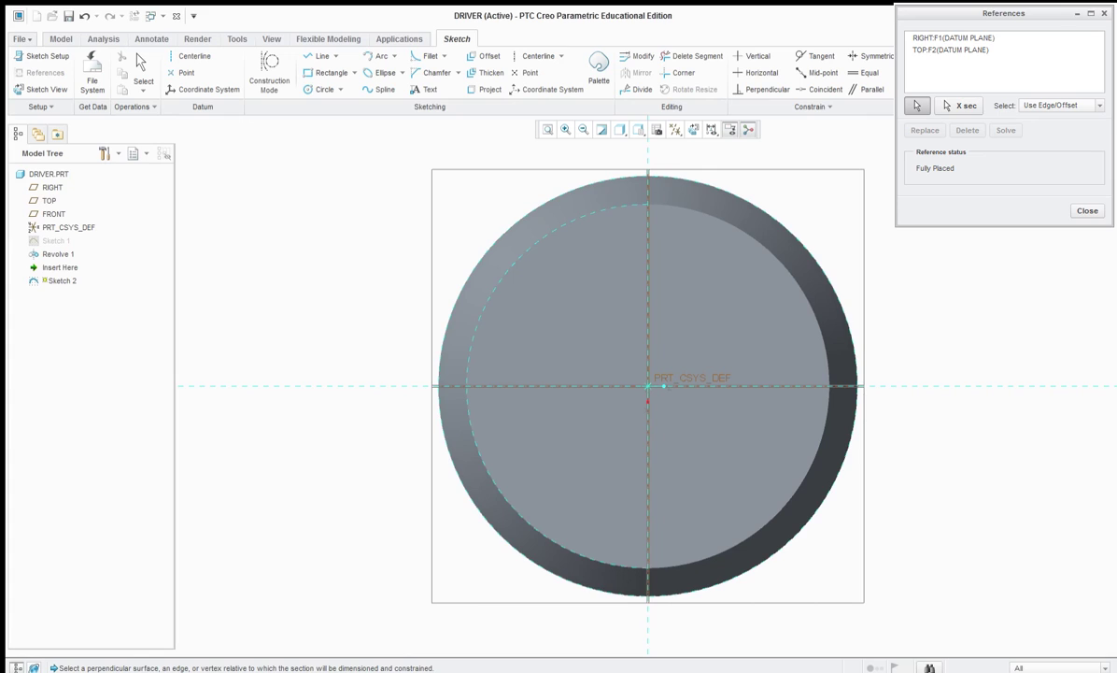
pyautogui.click(1087, 210)
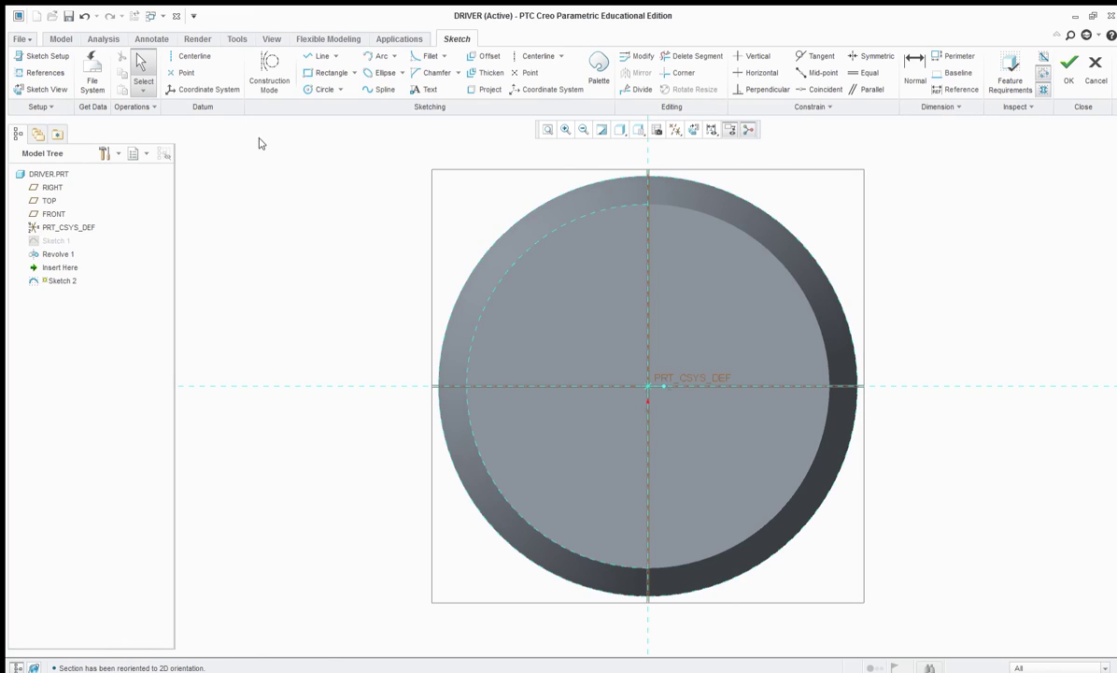
# - Draw a vertical construction line between the topmost point of the outer circular edge and the origin, and leave construction mode
pyautogui.click(269, 73)
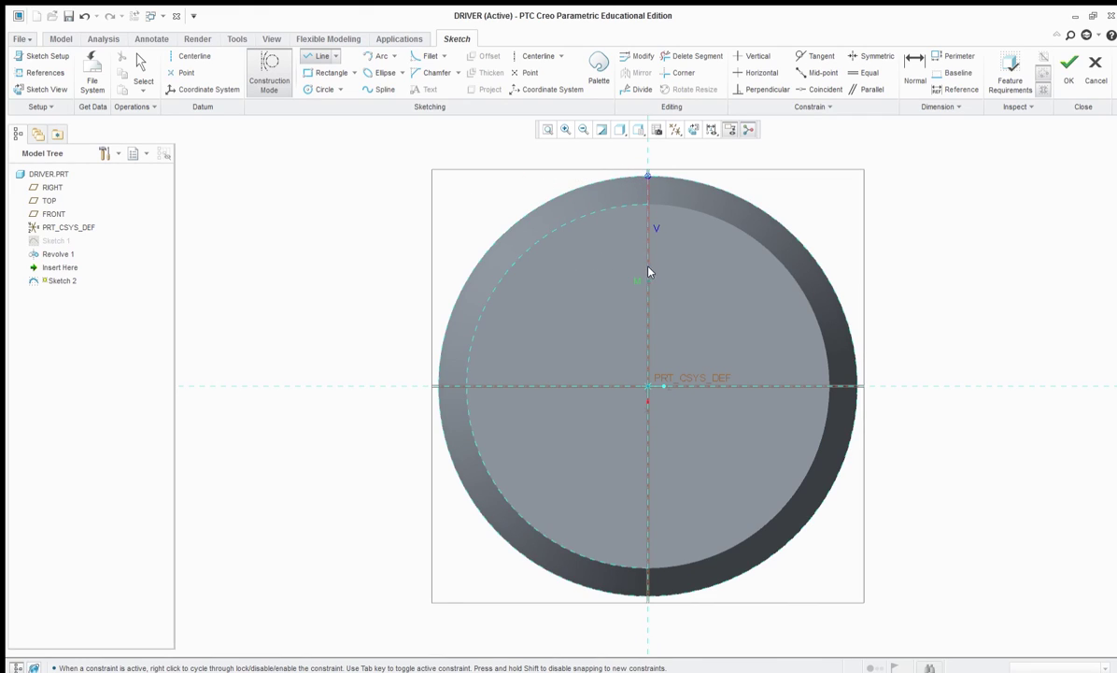
pyautogui.click(643, 191)
pyautogui.click(265, 79)
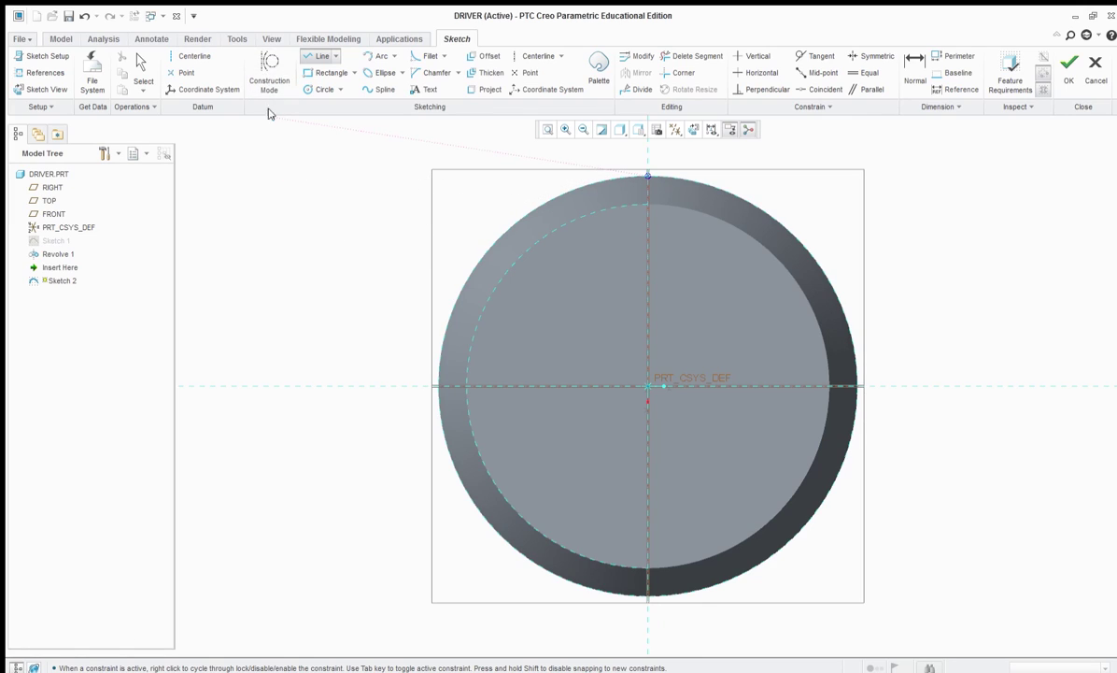
pyautogui.middleClick(333, 207)
# - Draw a solid circle centered where the construction line meets the outer edge, with its radius reaching the inner circular edge
pyautogui.click(319, 88)
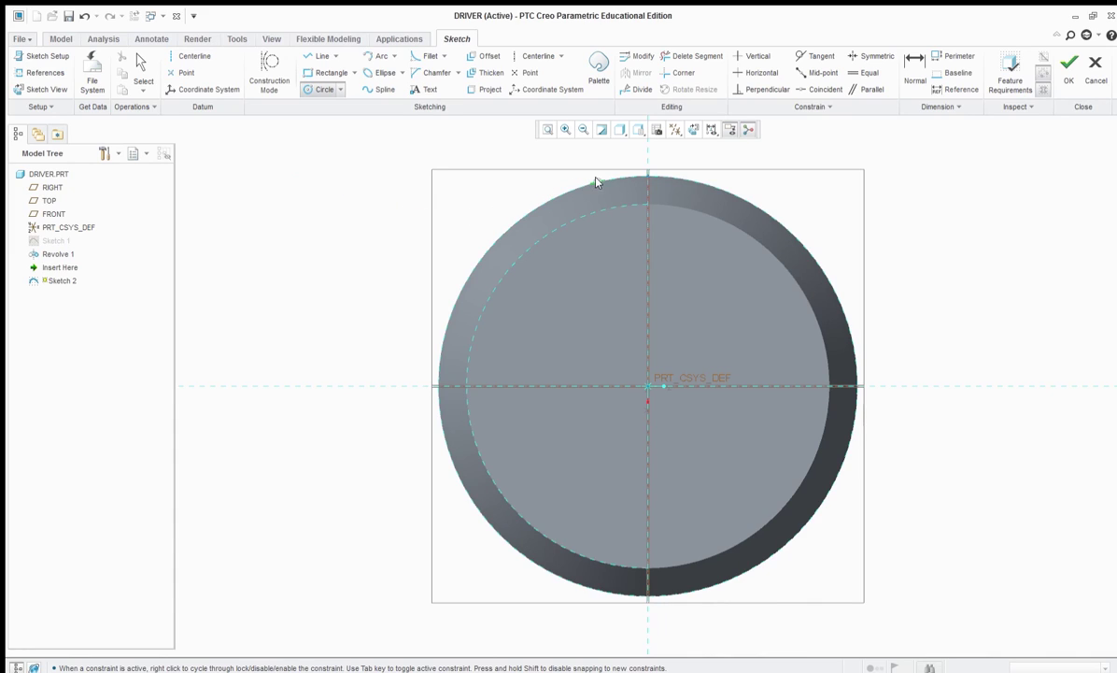
pyautogui.click(646, 177)
pyautogui.click(643, 203)
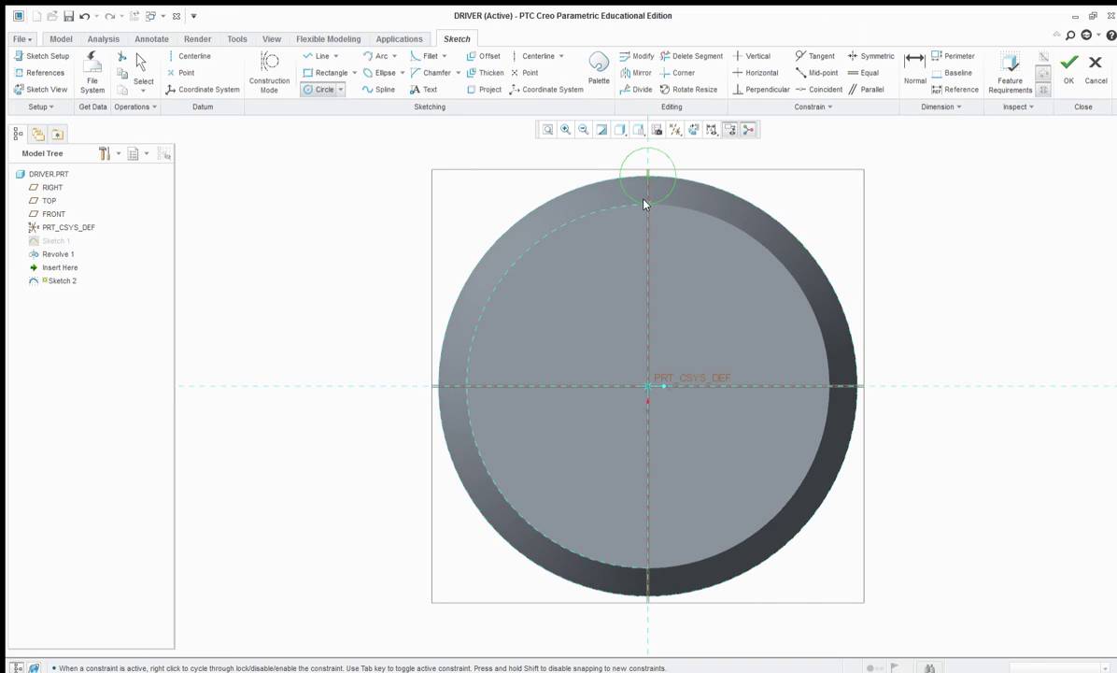
pyautogui.middleClick(484, 191)
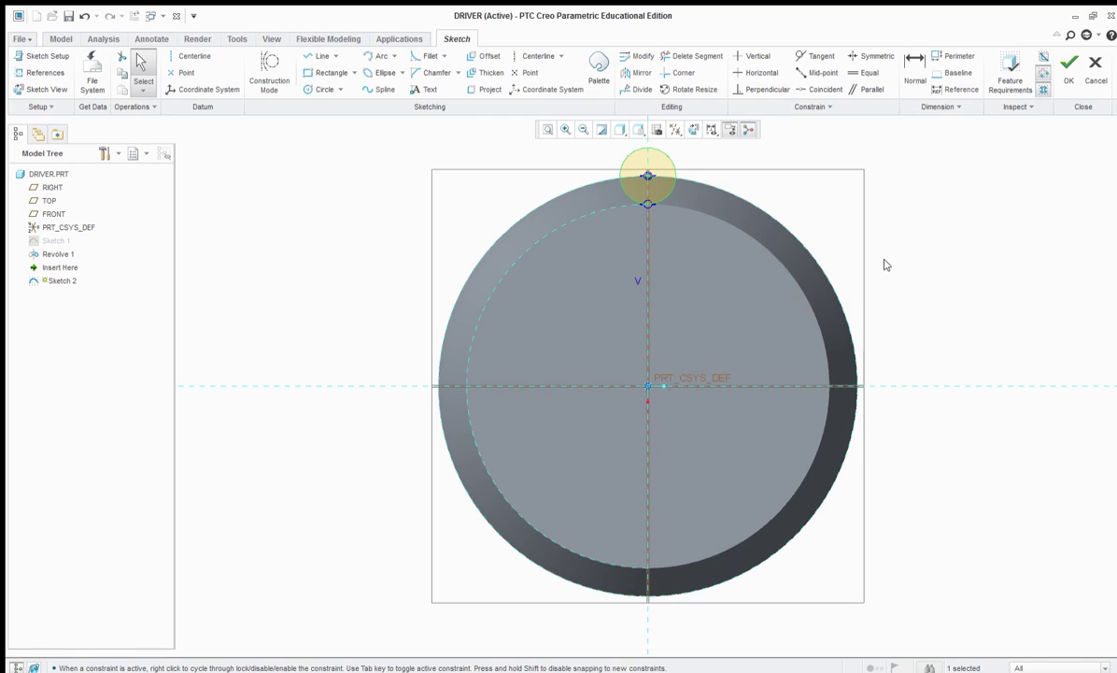
pyautogui.moveTo(918, 253)
pyautogui.keyDown('shift'); pyautogui.mouseDown(button='middle')
pyautogui.moveTo(858, 291)
pyautogui.moveTo(928, 265)
pyautogui.moveTo(863, 309)
pyautogui.moveTo(906, 345)
pyautogui.mouseUp(button='middle'); pyautogui.keyUp('shift')
pyautogui.scroll(1, 634, 285)
pyautogui.scroll(-3, 636, 200)
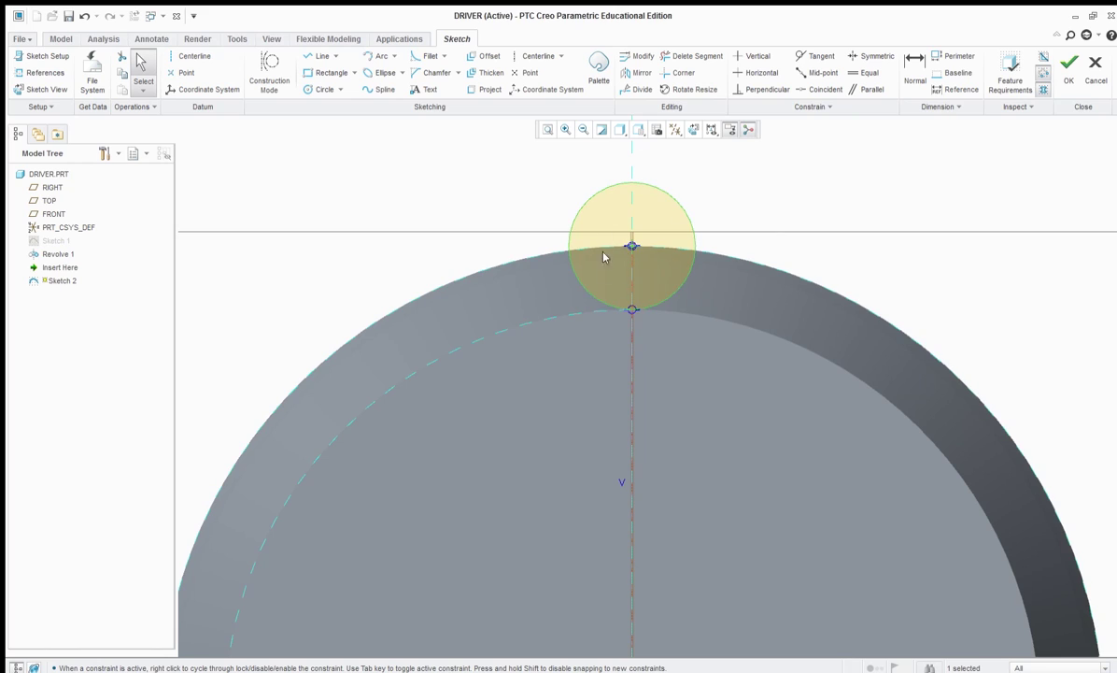
pyautogui.scroll(3, 636, 292)
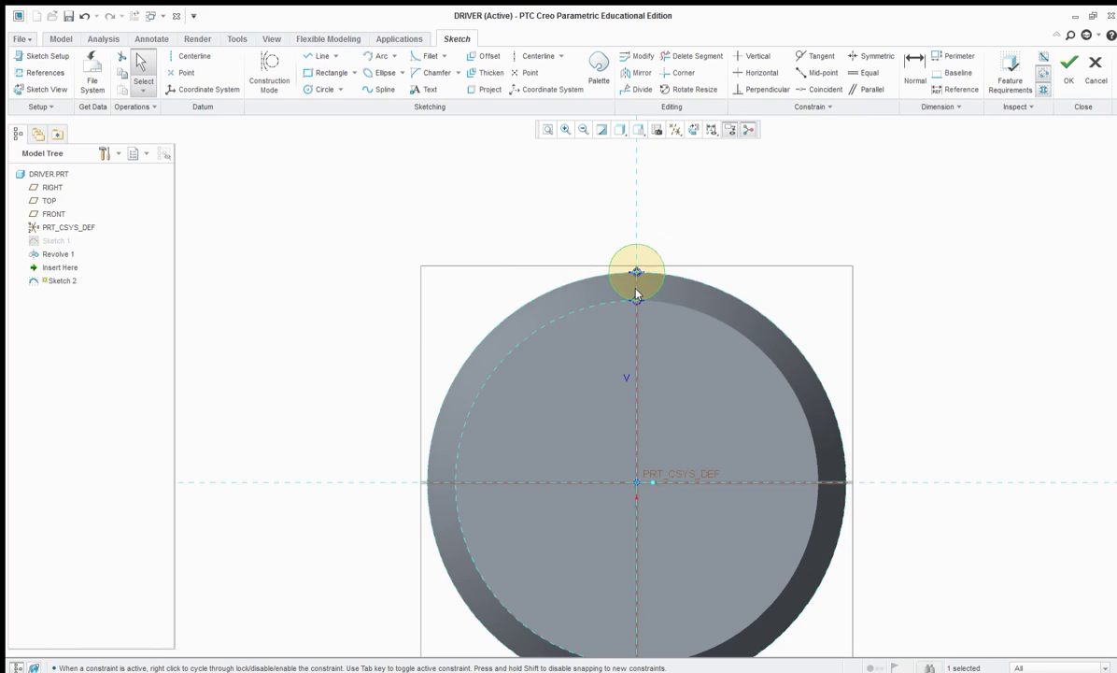
# - Accept the circle sketch and deselect it
pyautogui.click(1069, 68)
pyautogui.scroll(5, 868, 332)
pyautogui.moveTo(863, 280)
pyautogui.mouseDown(button='middle')
pyautogui.moveTo(868, 269)
pyautogui.moveTo(806, 291)
pyautogui.mouseUp(button='middle')
pyautogui.scroll(-5, 673, 327)
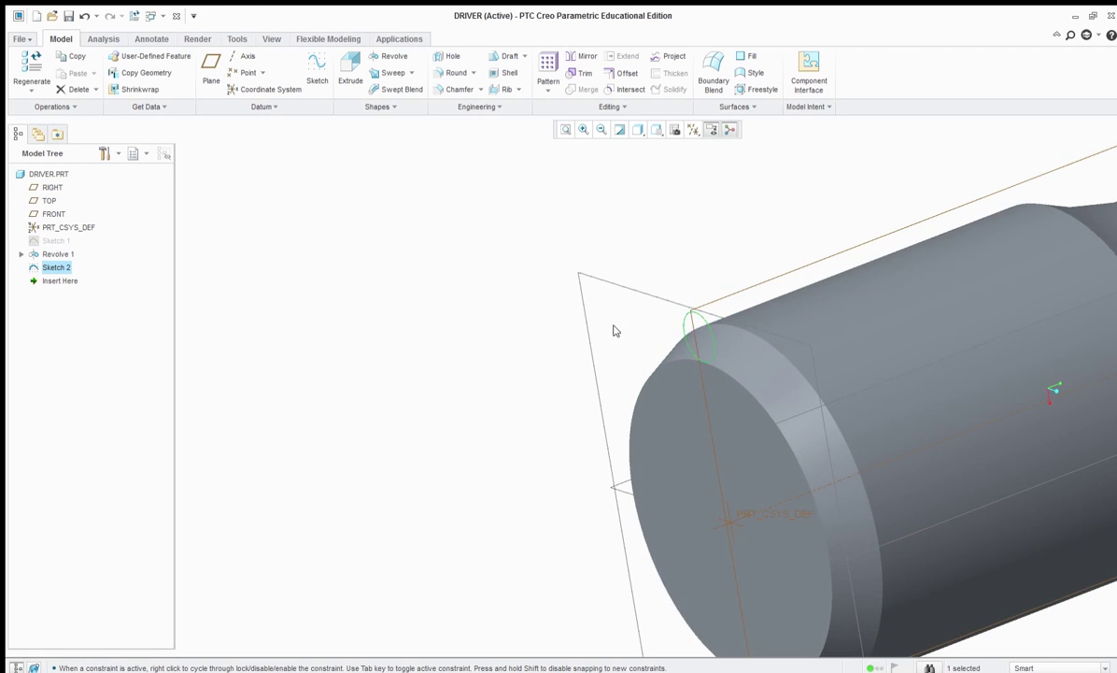
pyautogui.scroll(3, 617, 333)
pyautogui.keyDown('shift'); pyautogui.moveTo(753, 269); pyautogui.dragTo(576, 273, button='middle'); pyautogui.keyUp('shift')
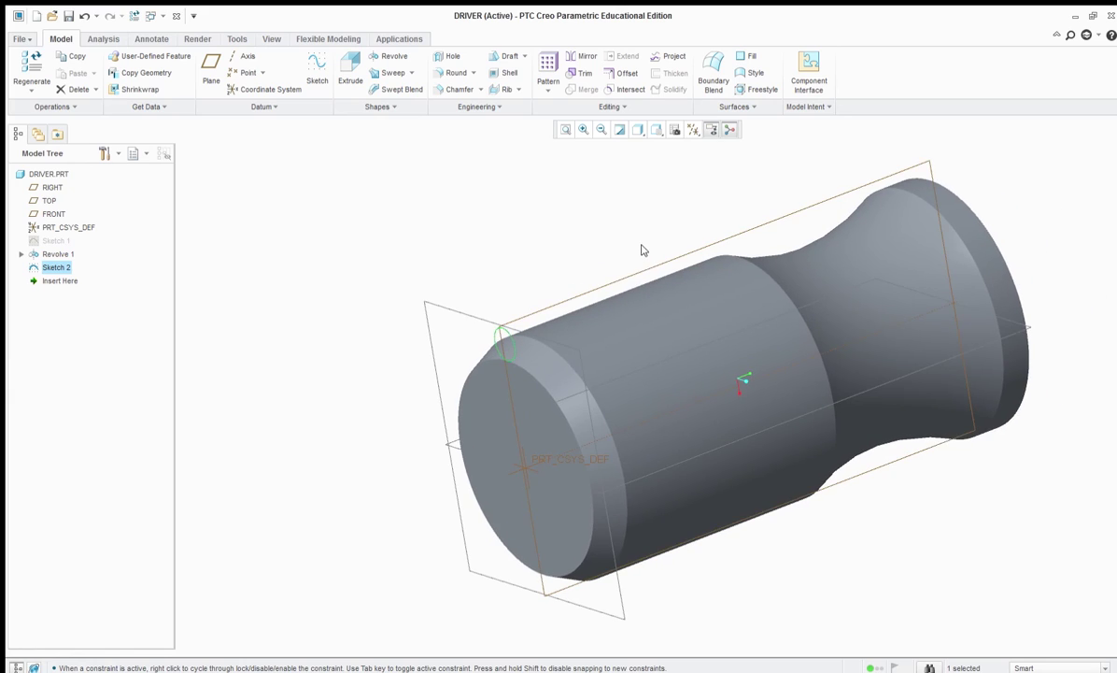
pyautogui.scroll(4, 496, 244)
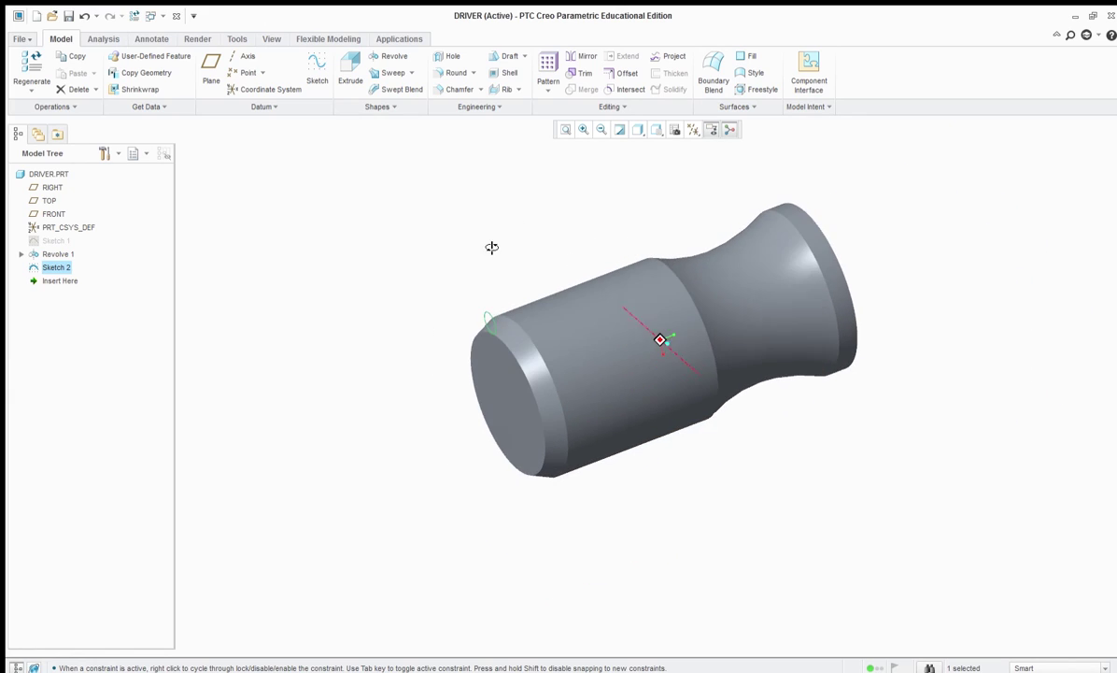
pyautogui.click(460, 211)
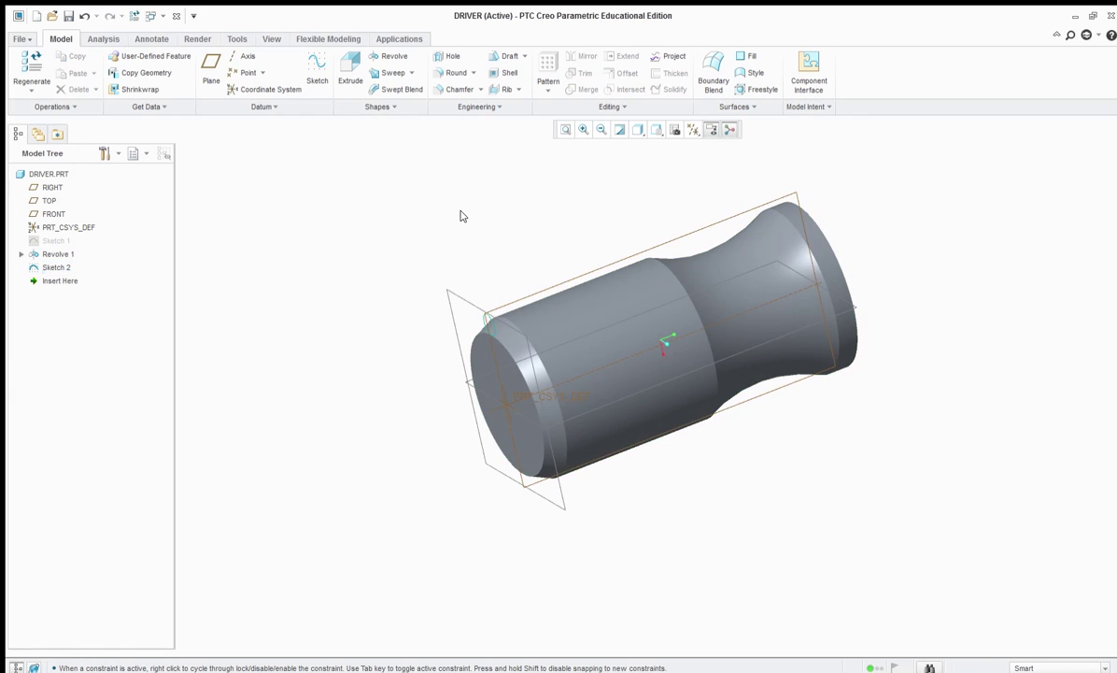
# - Extrude Sketch 2 lengthwise into the revolved body, about 2.19 deep, reversing its direction toward the flared end
pyautogui.moveTo(437, 233); pyautogui.dragTo(421, 270, button='middle')
pyautogui.scroll(-5, 495, 284)
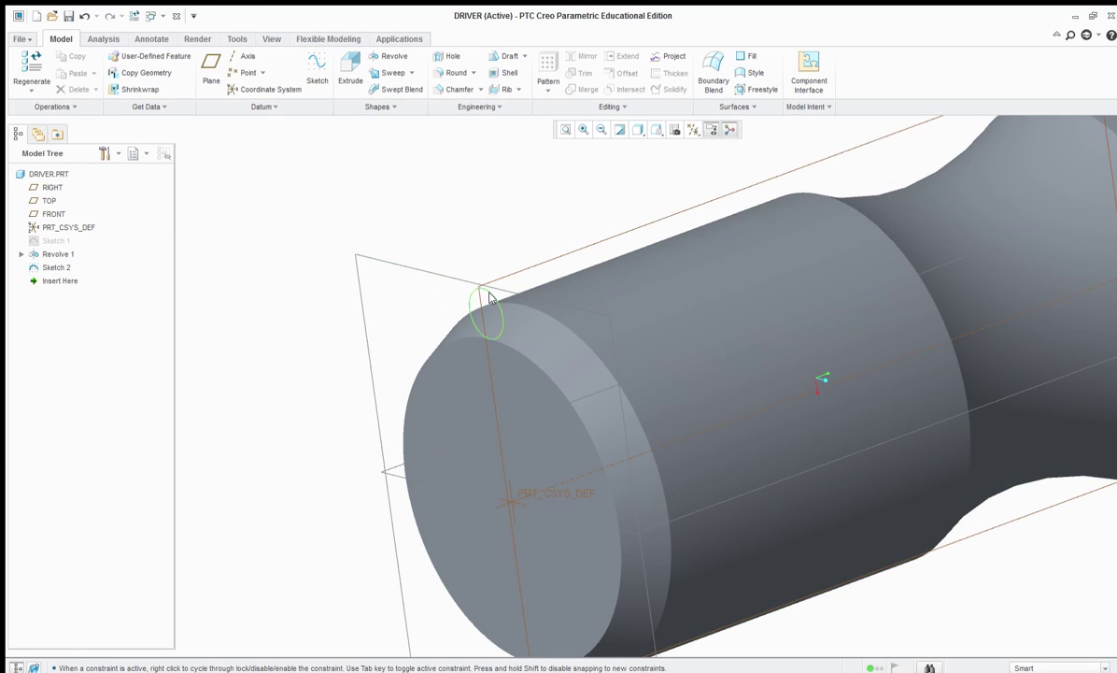
pyautogui.click(460, 278)
pyautogui.click(55, 268)
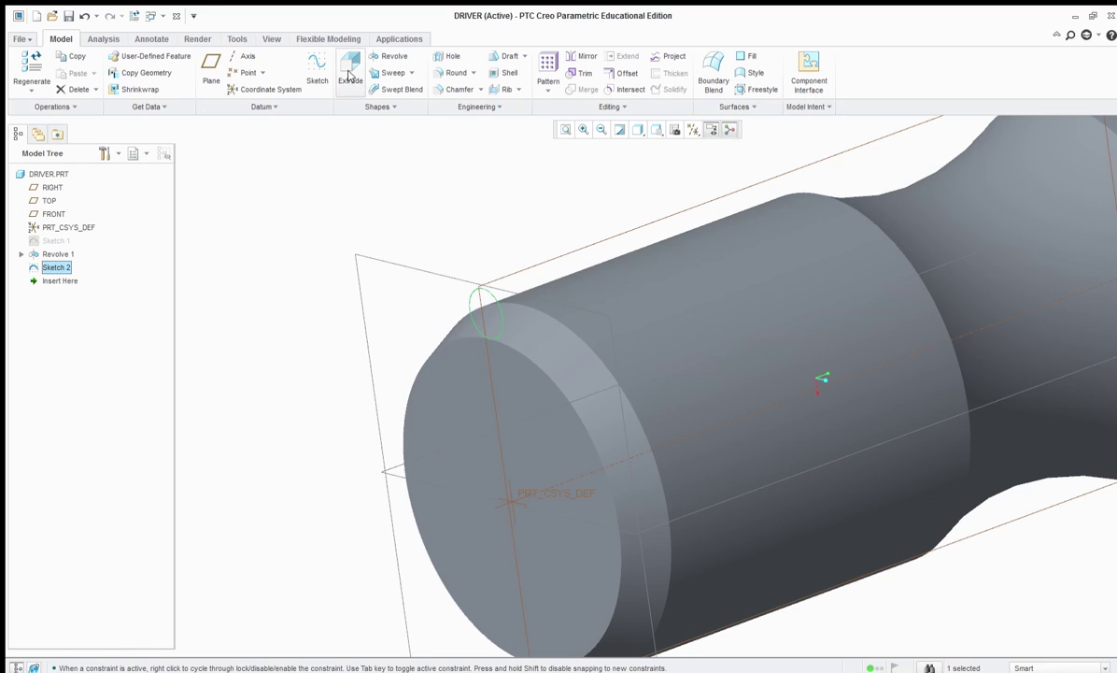
pyautogui.click(351, 73)
pyautogui.scroll(5, 315, 312)
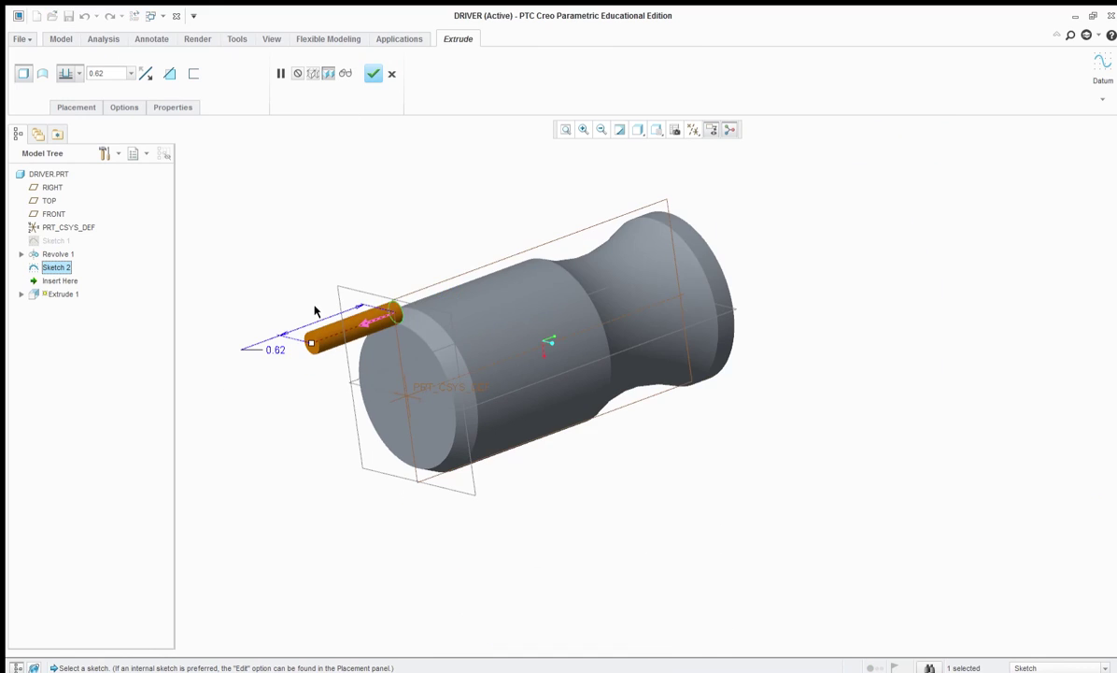
pyautogui.moveTo(311, 343); pyautogui.dragTo(306, 347)
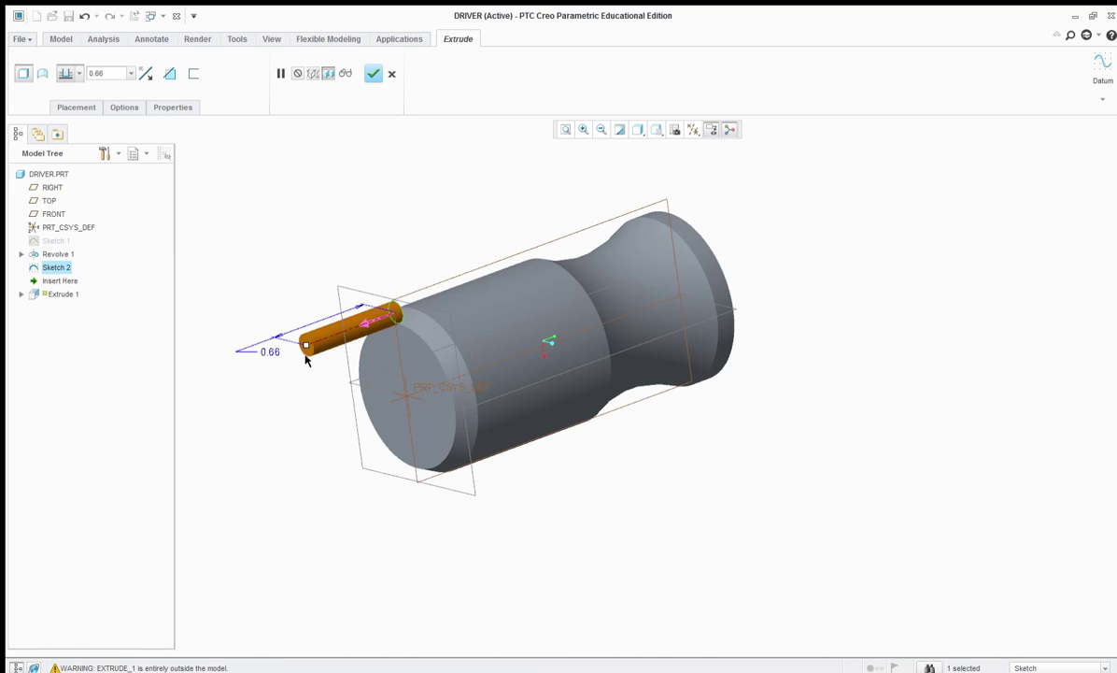
pyautogui.moveTo(307, 346); pyautogui.dragTo(698, 215)
pyautogui.moveTo(736, 240); pyautogui.dragTo(791, 302, button='middle')
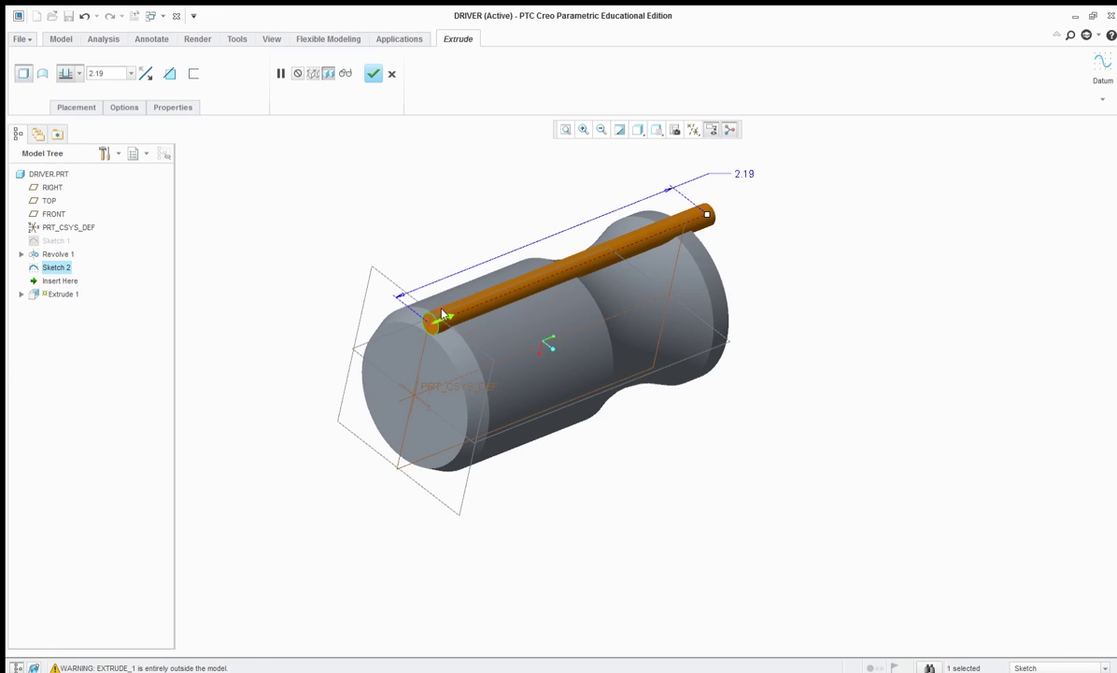
# - Make the extrusion remove material and set its depth to about 2.28, past the flared end, cutting a lengthwise groove
pyautogui.click(168, 75)
pyautogui.moveTo(299, 213); pyautogui.dragTo(294, 267, button='middle')
pyautogui.scroll(4, 377, 327)
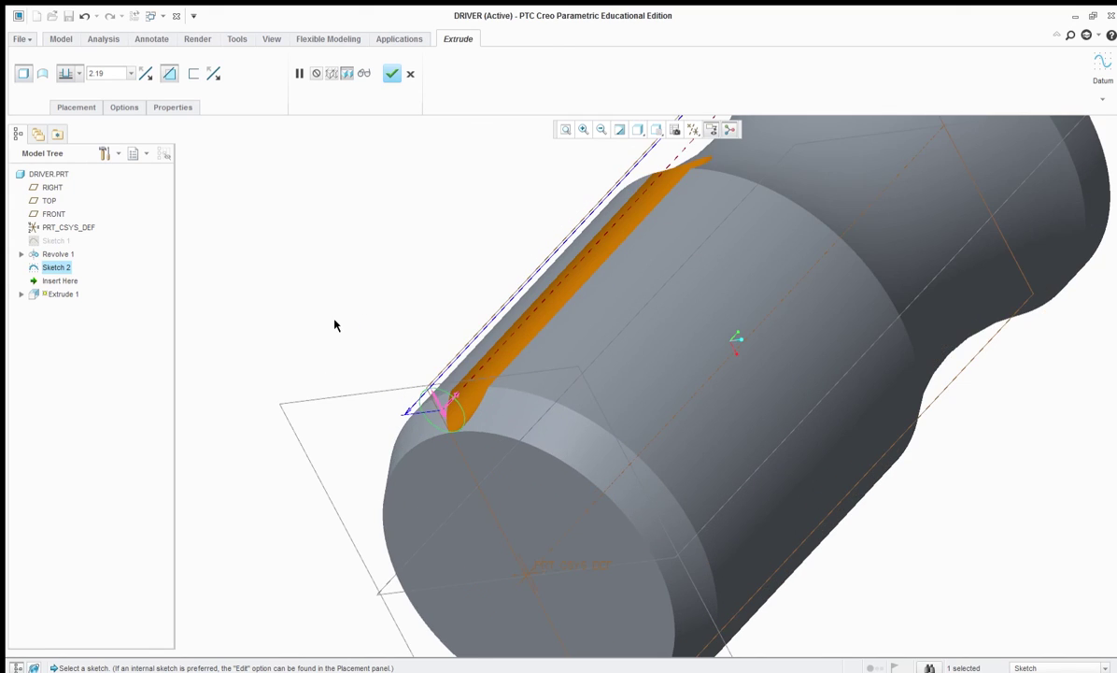
pyautogui.scroll(-4, 341, 326)
pyautogui.scroll(-1, 353, 317)
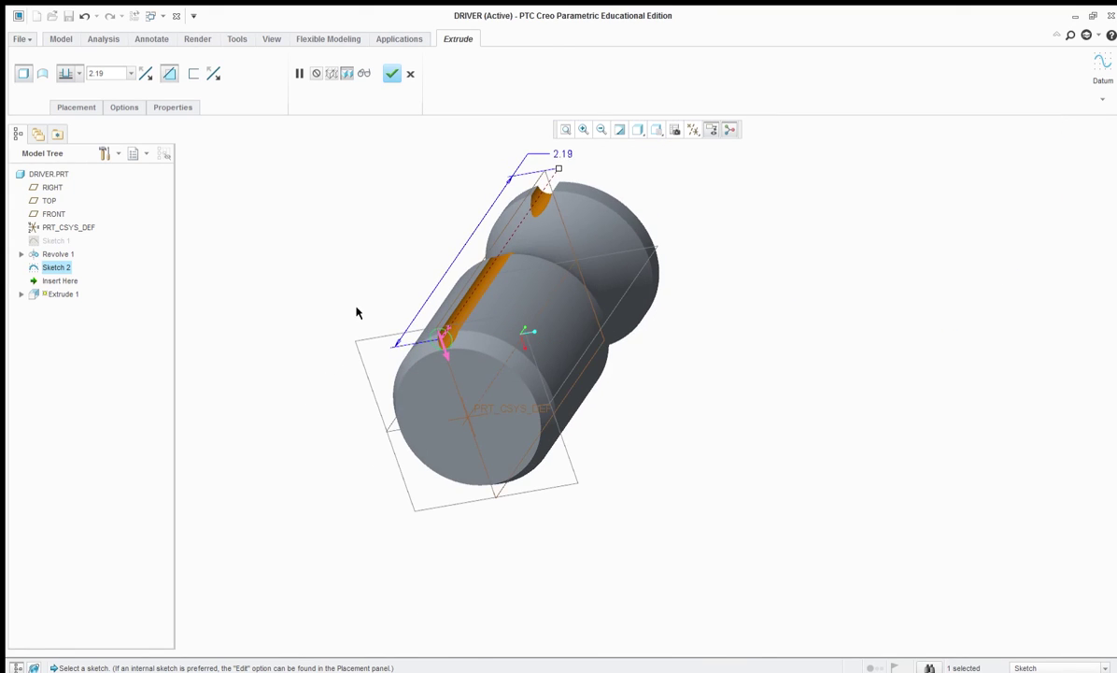
pyautogui.moveTo(444, 205); pyautogui.dragTo(391, 279, button='middle')
pyautogui.moveTo(498, 227); pyautogui.dragTo(413, 299, button='middle')
pyautogui.moveTo(510, 209)
pyautogui.mouseDown()
pyautogui.moveTo(492, 253)
pyautogui.moveTo(523, 213)
pyautogui.mouseUp()
pyautogui.moveTo(335, 381); pyautogui.dragTo(317, 455, button='middle')
pyautogui.scroll(5, 379, 459)
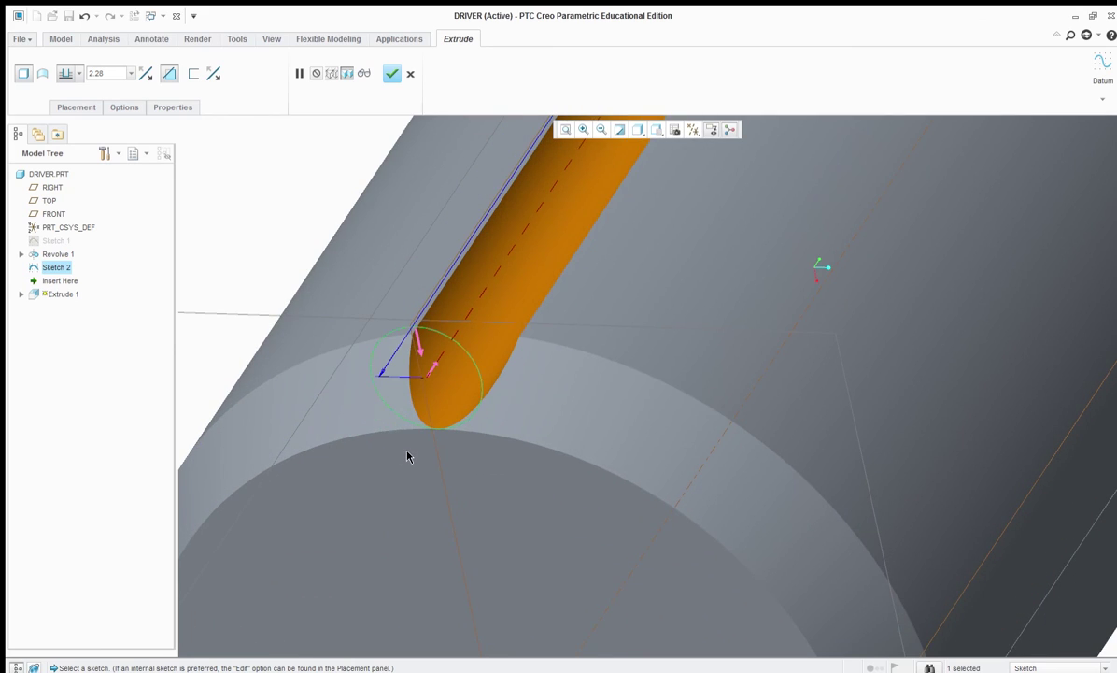
pyautogui.scroll(-5, 407, 456)
pyautogui.moveTo(407, 456); pyautogui.dragTo(318, 332, button='middle')
pyautogui.click(392, 73)
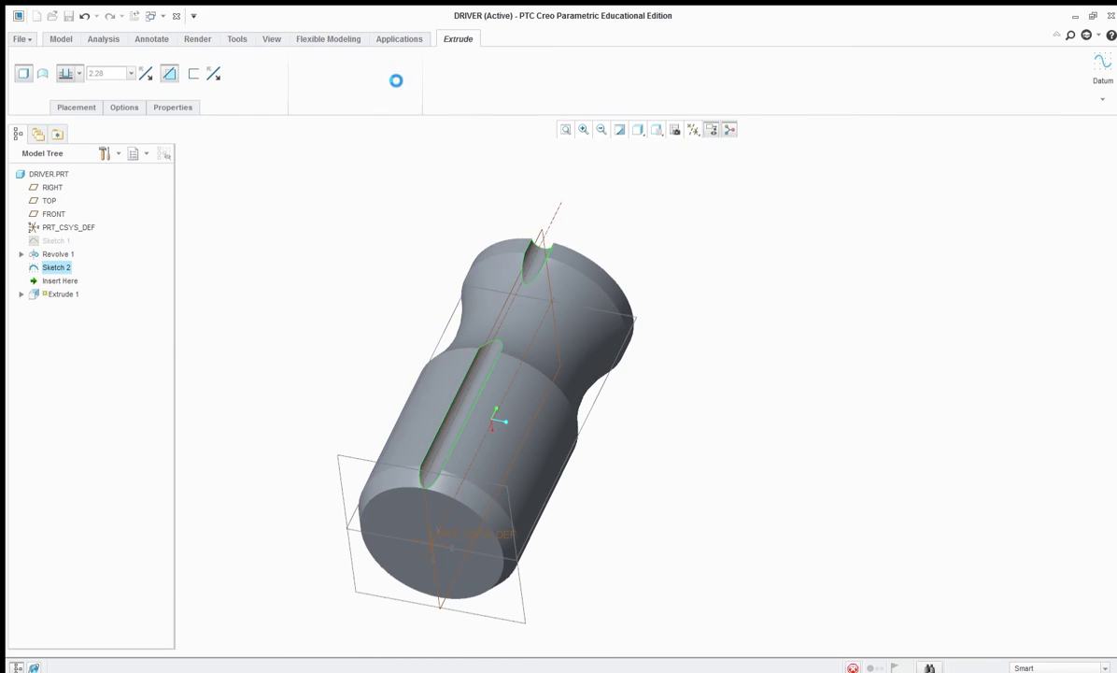
# - Start an axis pattern of the lengthwise groove cut Extrude 1, choosing the revolved body's central axis as the pattern center
pyautogui.moveTo(359, 243)
pyautogui.mouseDown(button='middle')
pyautogui.moveTo(352, 271)
pyautogui.moveTo(401, 245)
pyautogui.moveTo(402, 256)
pyautogui.moveTo(378, 241)
pyautogui.mouseUp(button='middle')
pyautogui.moveTo(473, 432); pyautogui.dragTo(161, 324, button='middle')
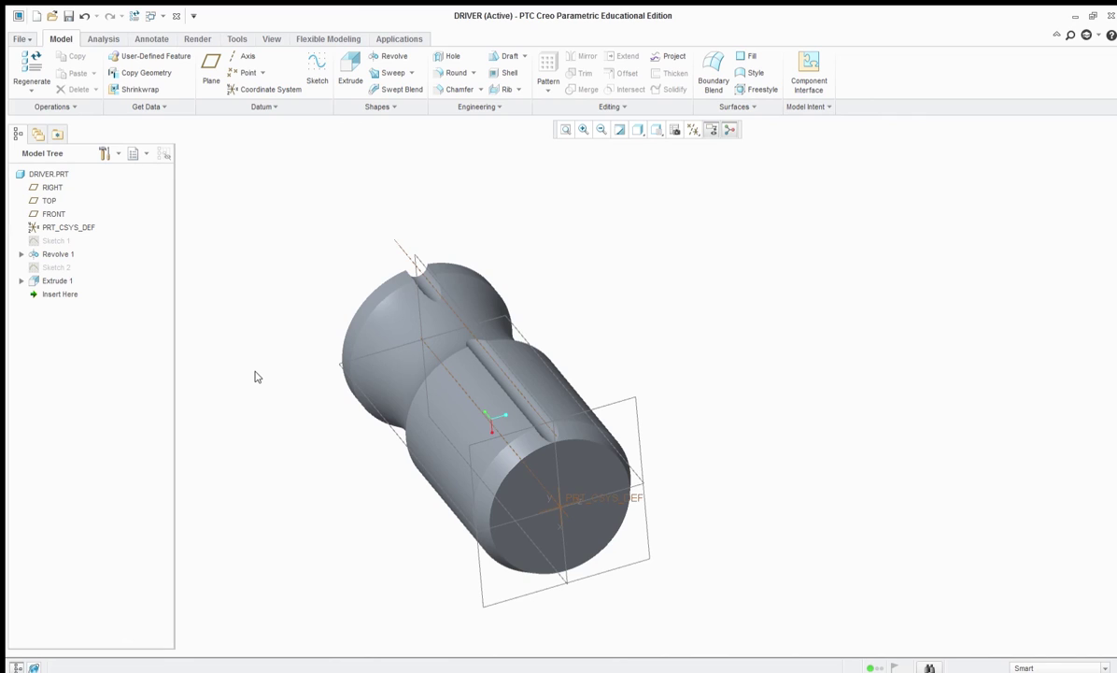
pyautogui.click(56, 280)
pyautogui.moveTo(249, 399); pyautogui.dragTo(222, 413, button='middle')
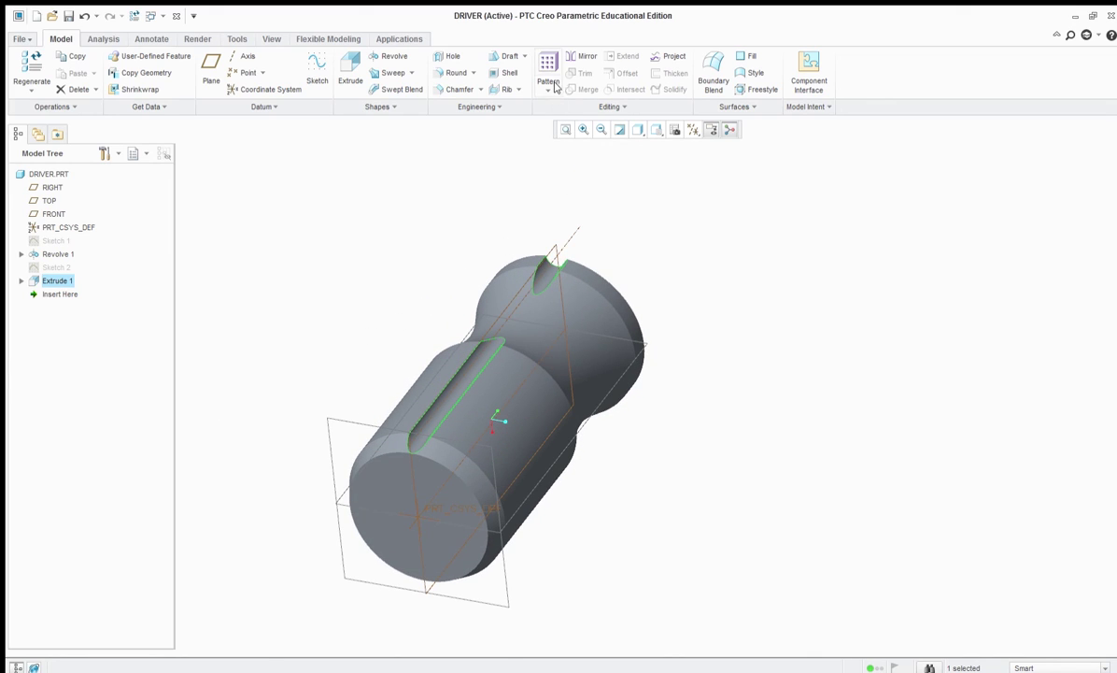
pyautogui.click(548, 63)
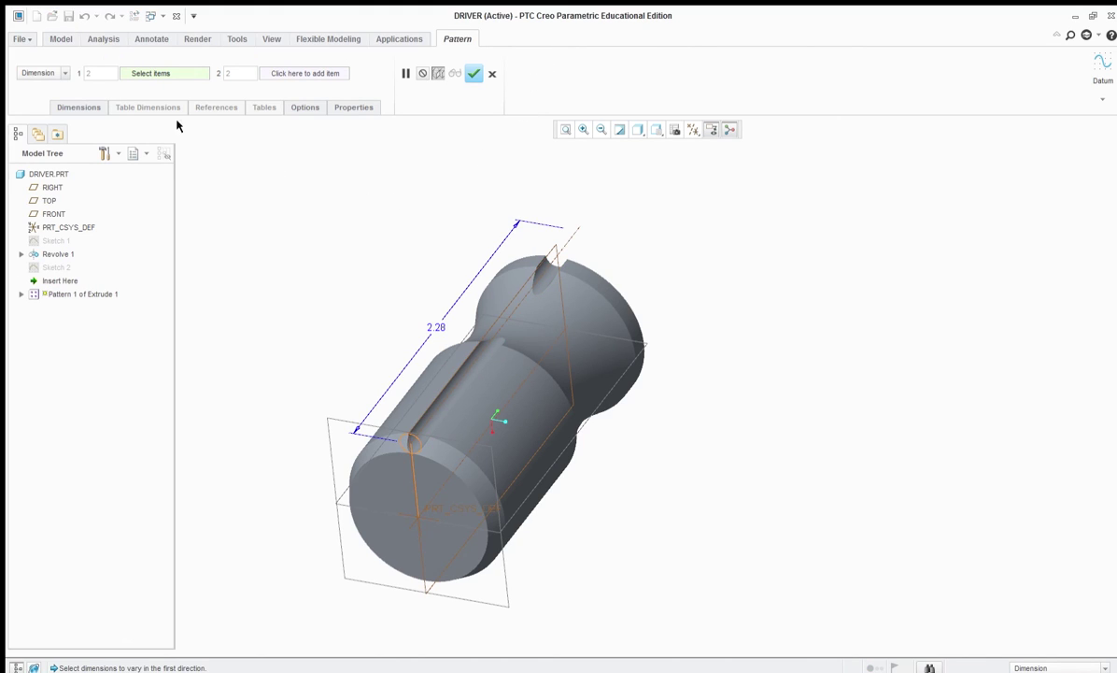
pyautogui.click(50, 77)
pyautogui.click(38, 99)
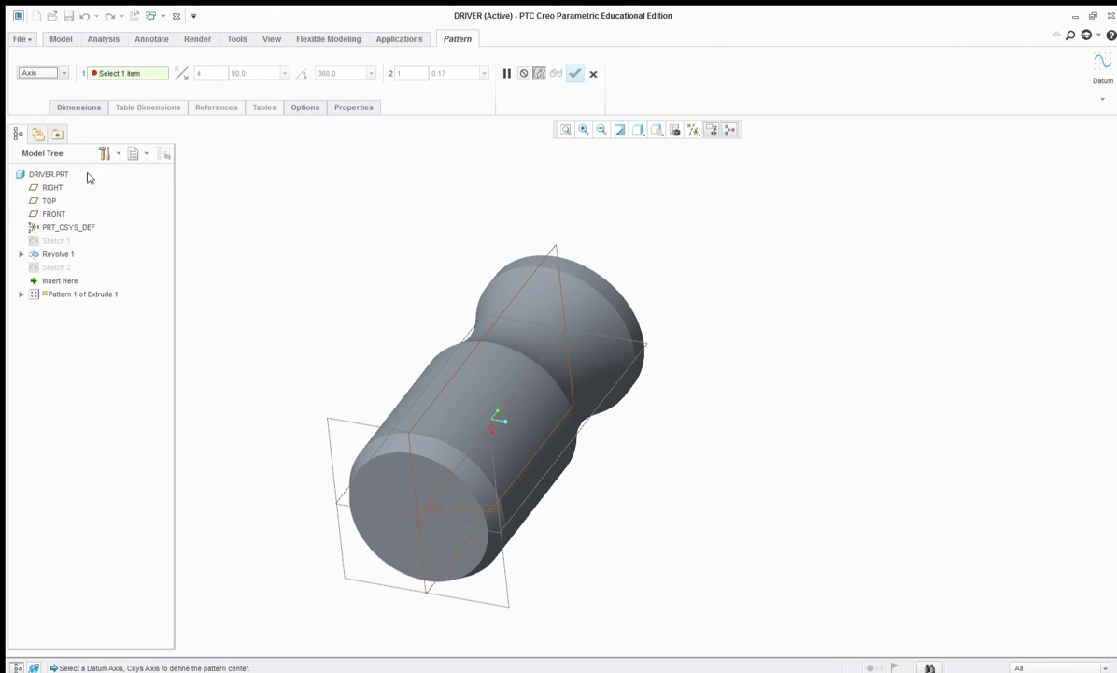
pyautogui.scroll(6, 316, 594)
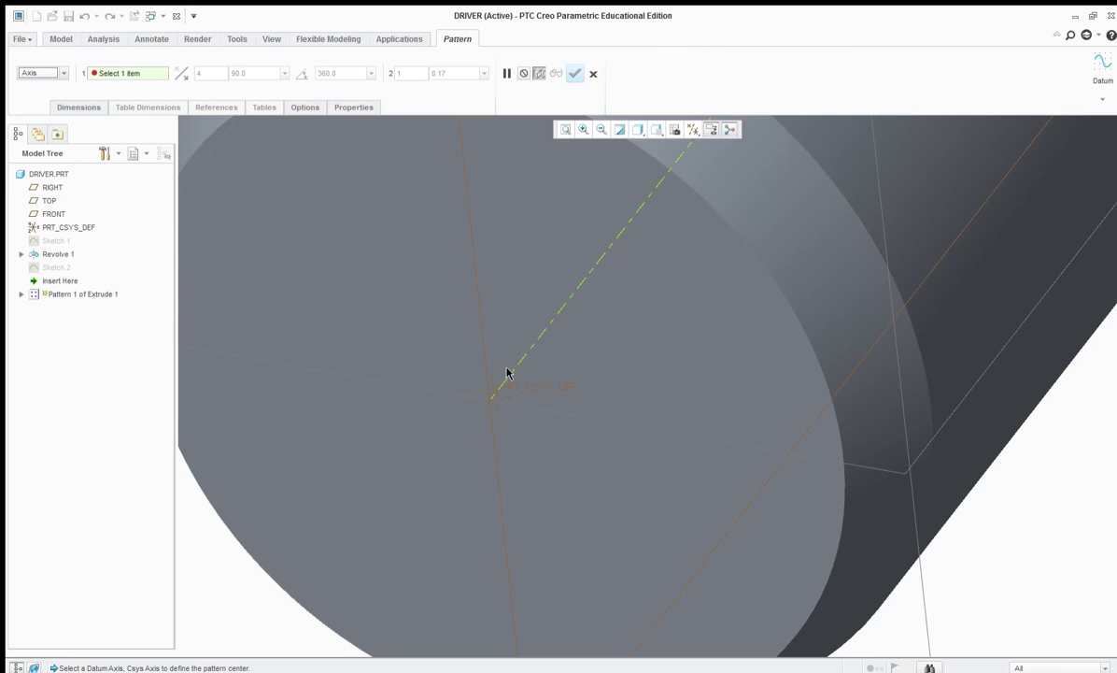
pyautogui.scroll(-4, 508, 372)
pyautogui.scroll(-2, 526, 353)
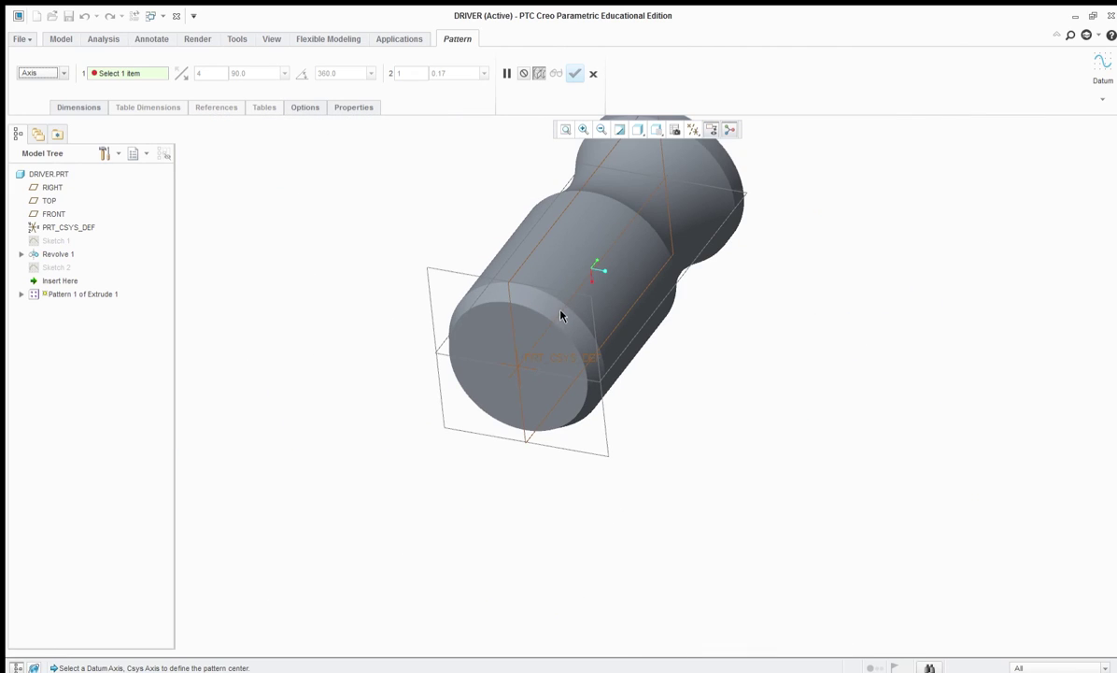
pyautogui.click(531, 343)
# - Set the groove pattern to 8 members spaced 360/8 degrees apart and create it
pyautogui.scroll(-2, 317, 301)
pyautogui.moveTo(323, 320); pyautogui.dragTo(503, 453, button='middle')
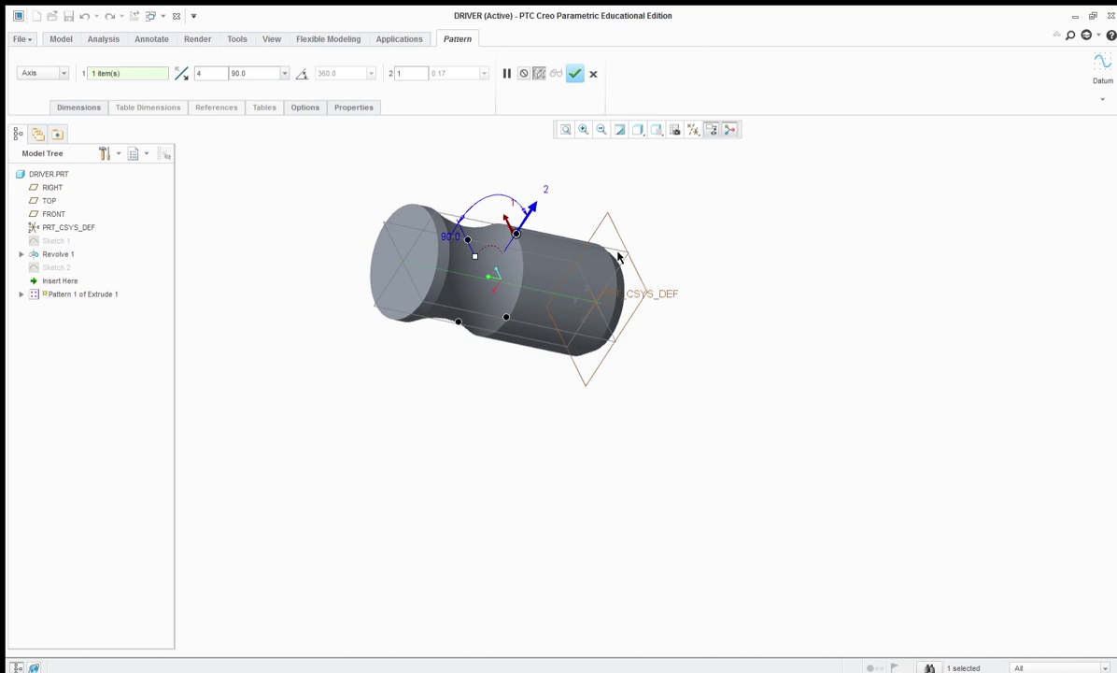
pyautogui.moveTo(440, 358); pyautogui.dragTo(520, 395, button='middle')
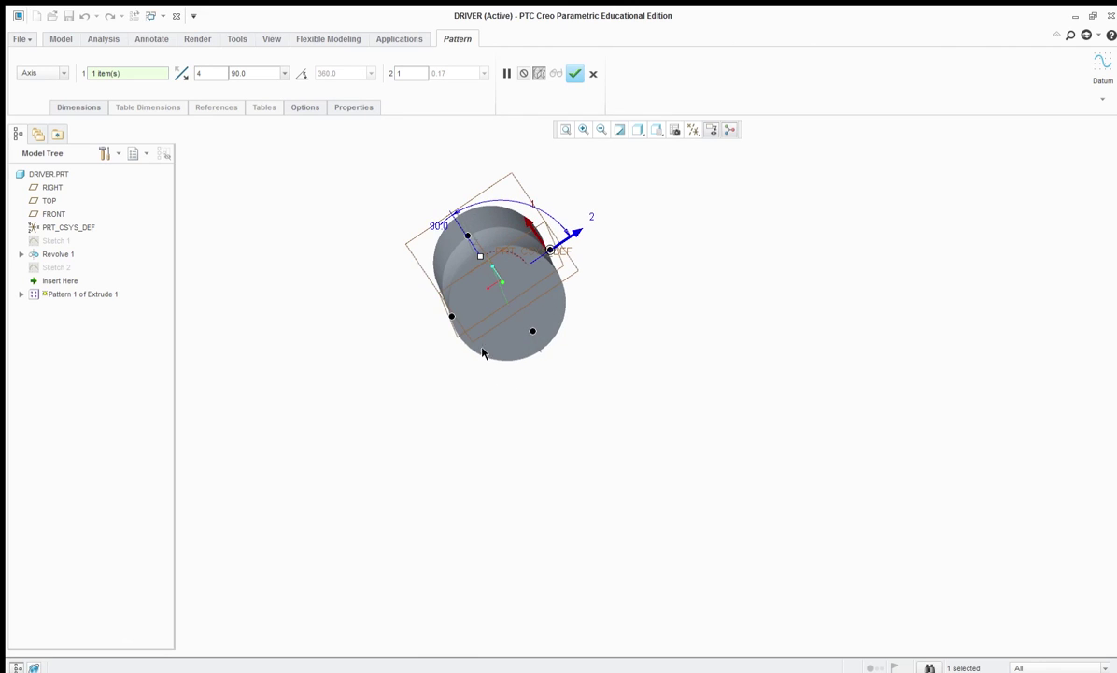
pyautogui.moveTo(668, 366)
pyautogui.mouseDown(button='middle')
pyautogui.moveTo(696, 369)
pyautogui.moveTo(685, 369)
pyautogui.mouseUp(button='middle')
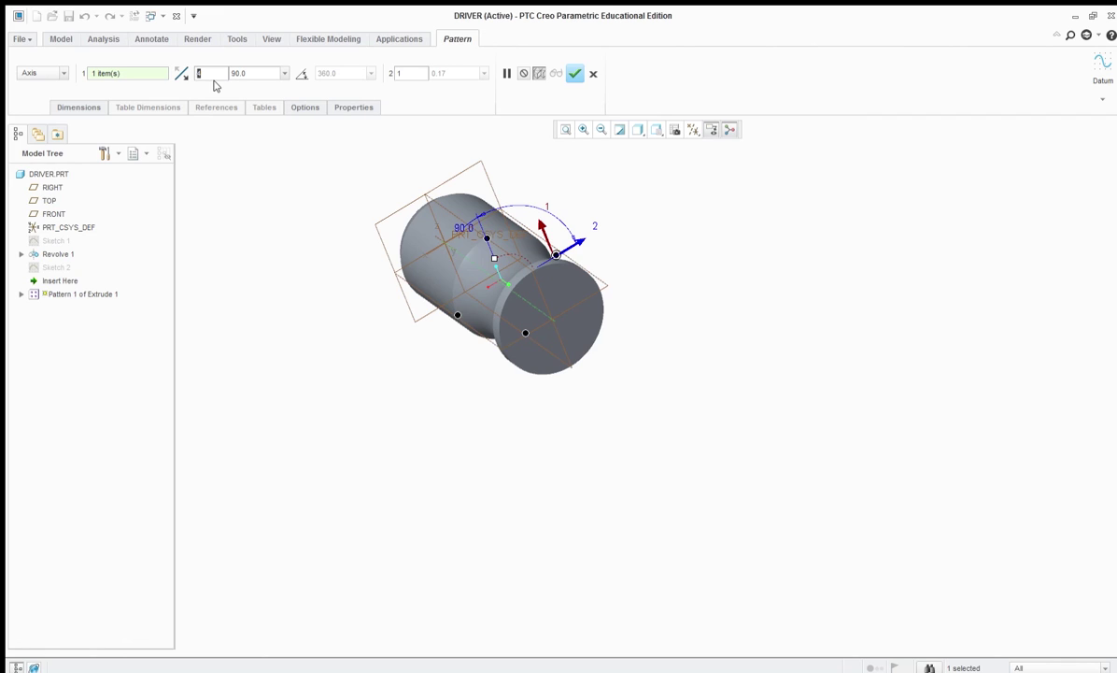
pyautogui.write('8')
pyautogui.press('Tab')
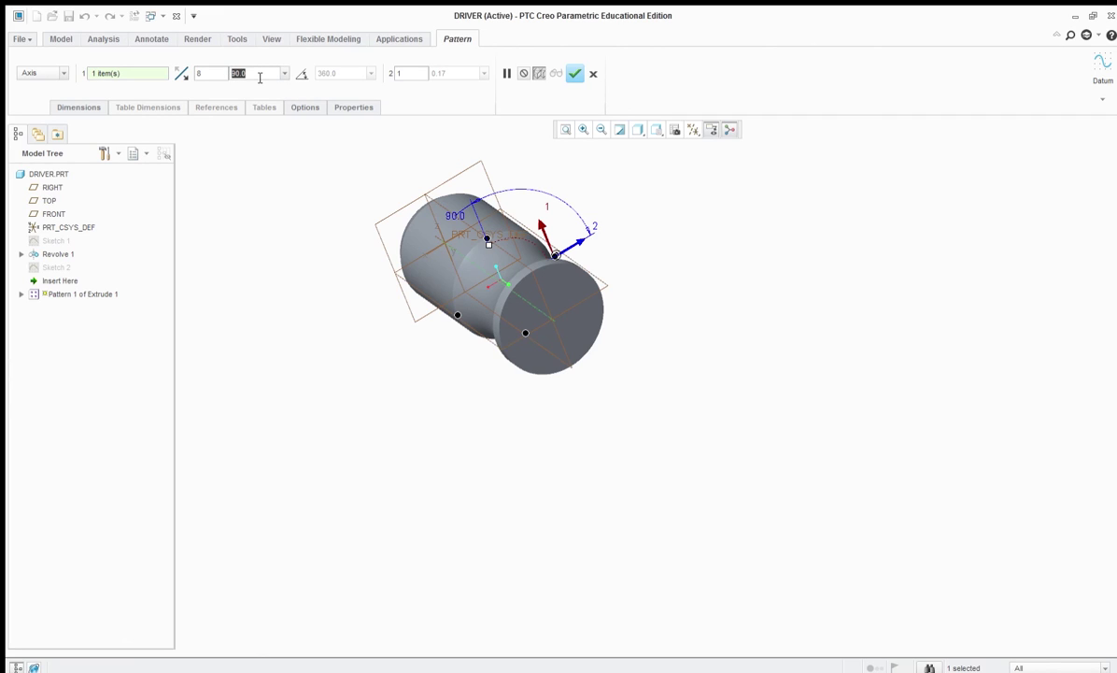
pyautogui.write('360/')
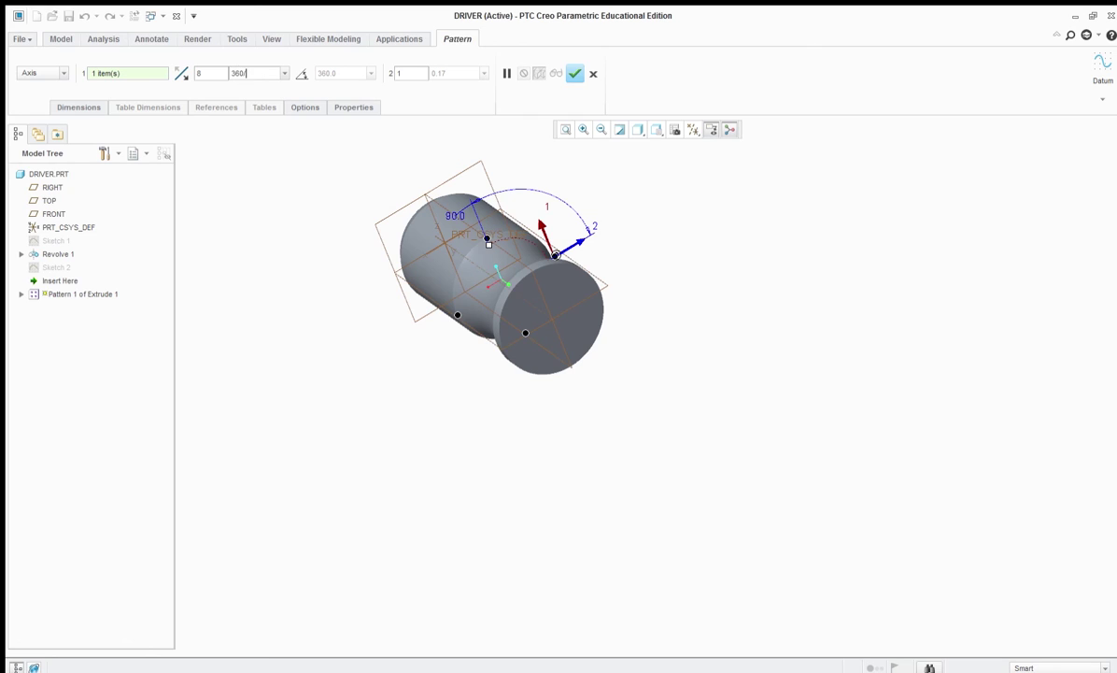
pyautogui.write('8')
pyautogui.press('Return')
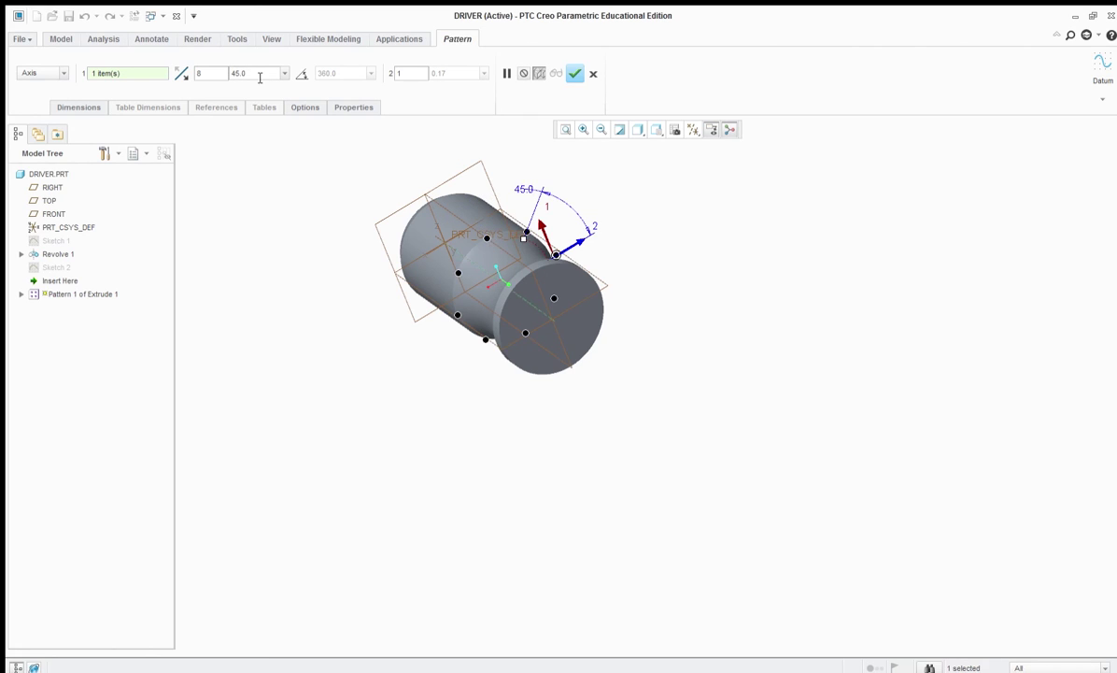
pyautogui.moveTo(341, 302); pyautogui.dragTo(301, 297, button='middle')
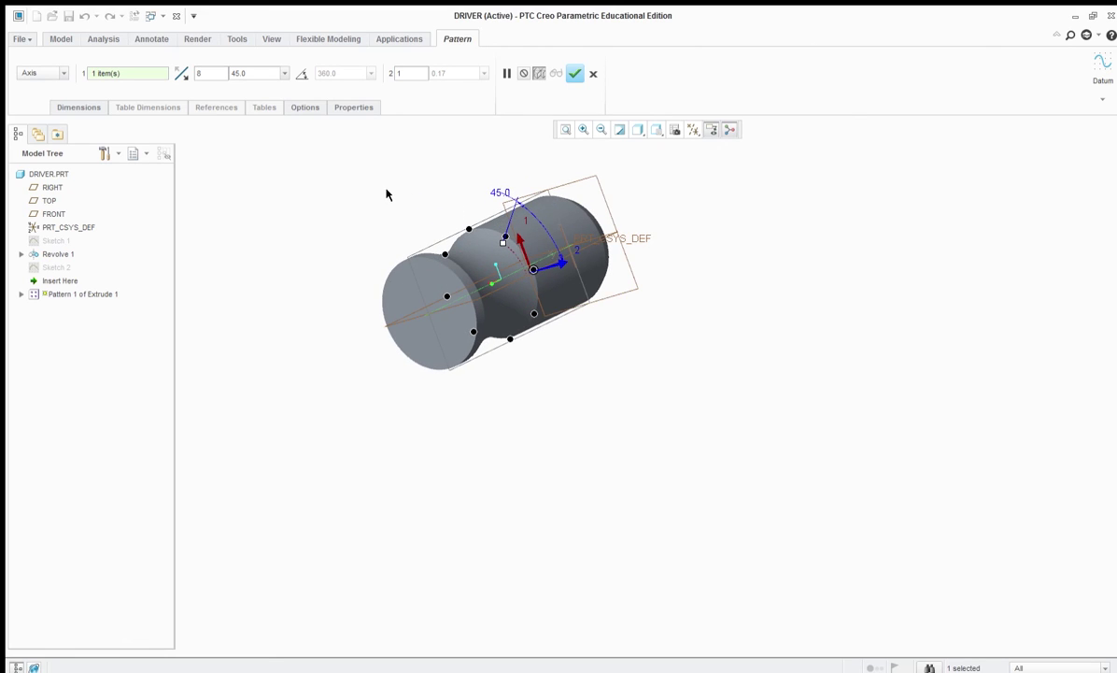
pyautogui.click(575, 74)
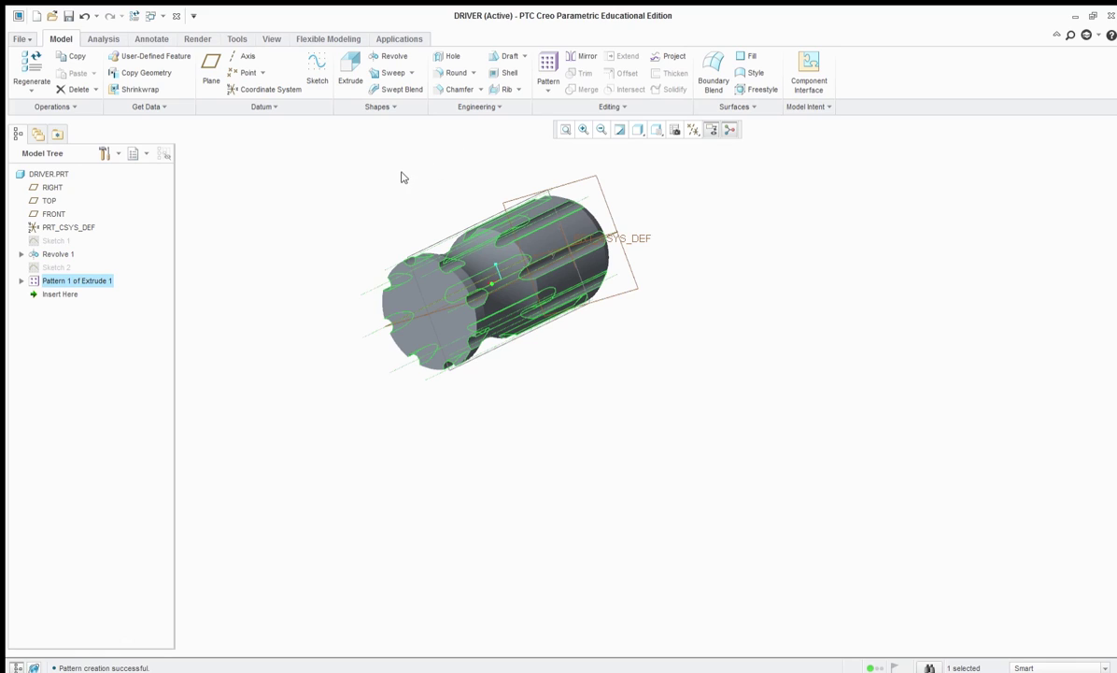
# - Start a sketch on the flat face of the flared end and orient the view parallel to the sketch plane
pyautogui.moveTo(382, 191); pyautogui.dragTo(362, 232, button='middle')
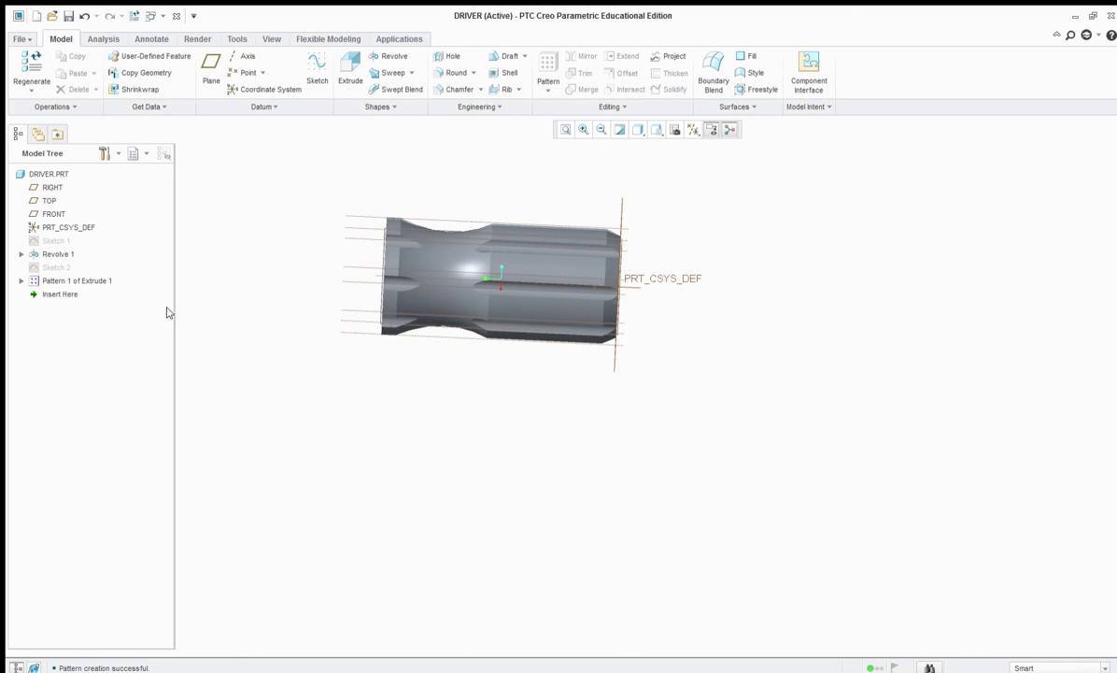
pyautogui.moveTo(347, 215); pyautogui.dragTo(691, 383, button='middle')
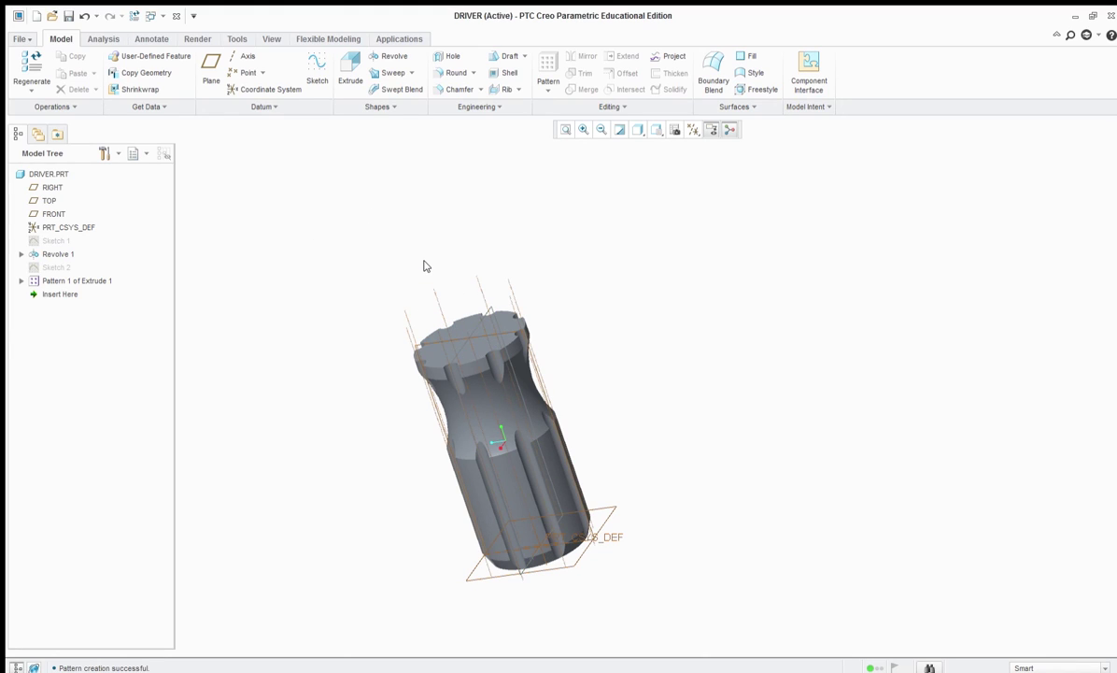
pyautogui.click(460, 331)
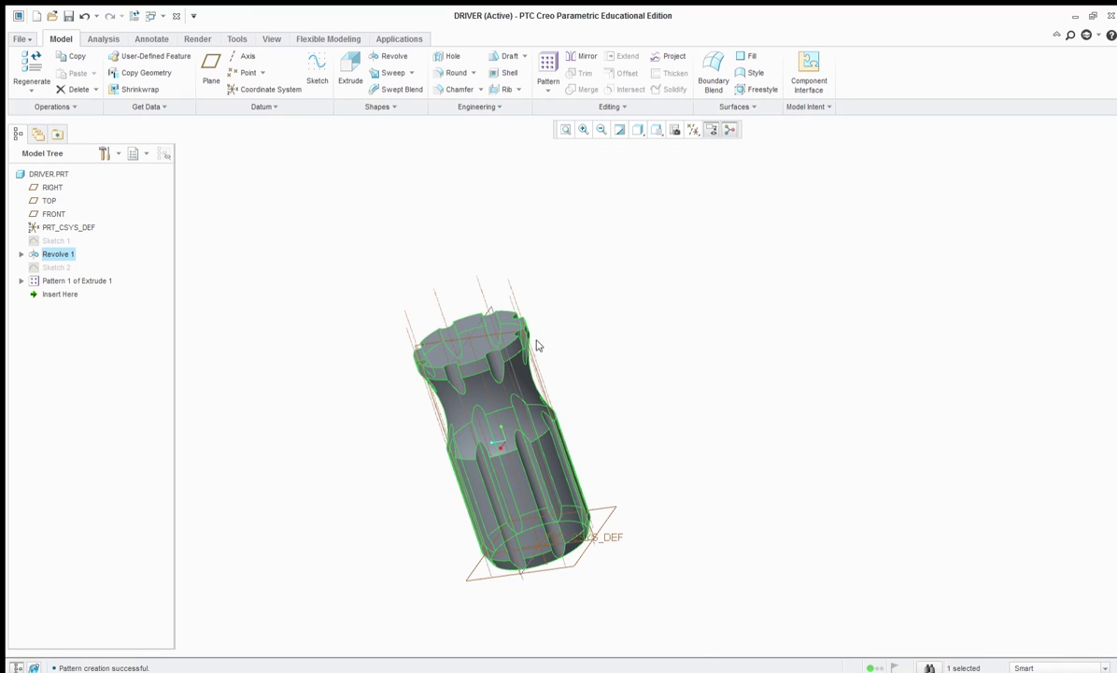
pyautogui.click(474, 338)
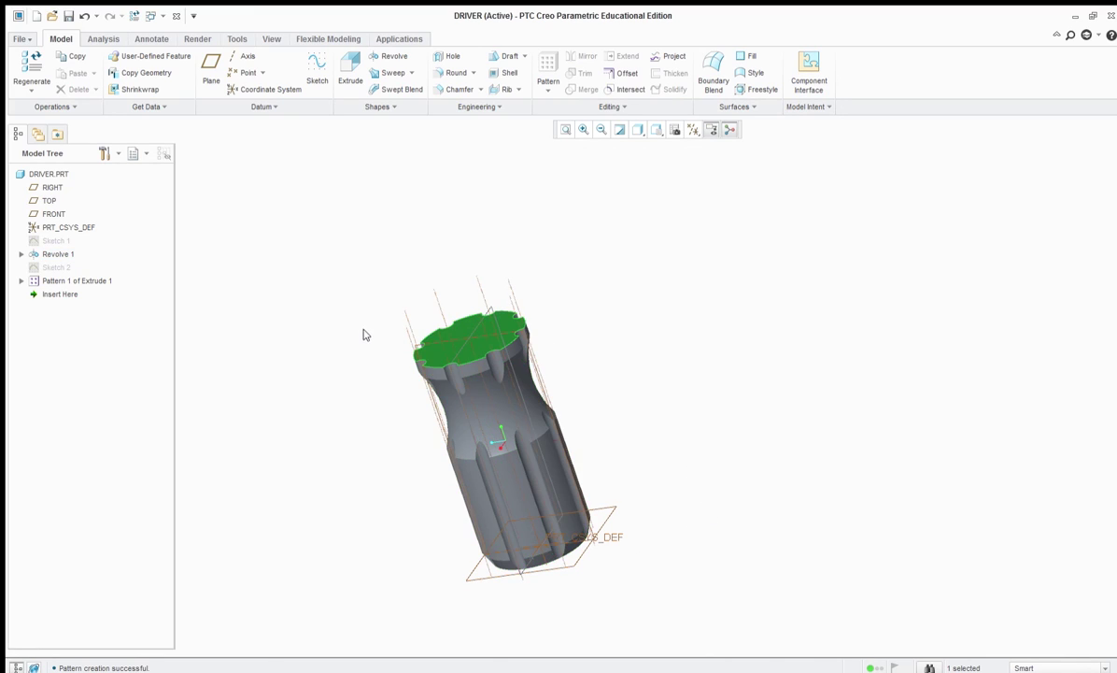
pyautogui.moveTo(363, 329); pyautogui.dragTo(384, 355, button='middle')
pyautogui.scroll(-2, 384, 354)
pyautogui.scroll(-2, 548, 385)
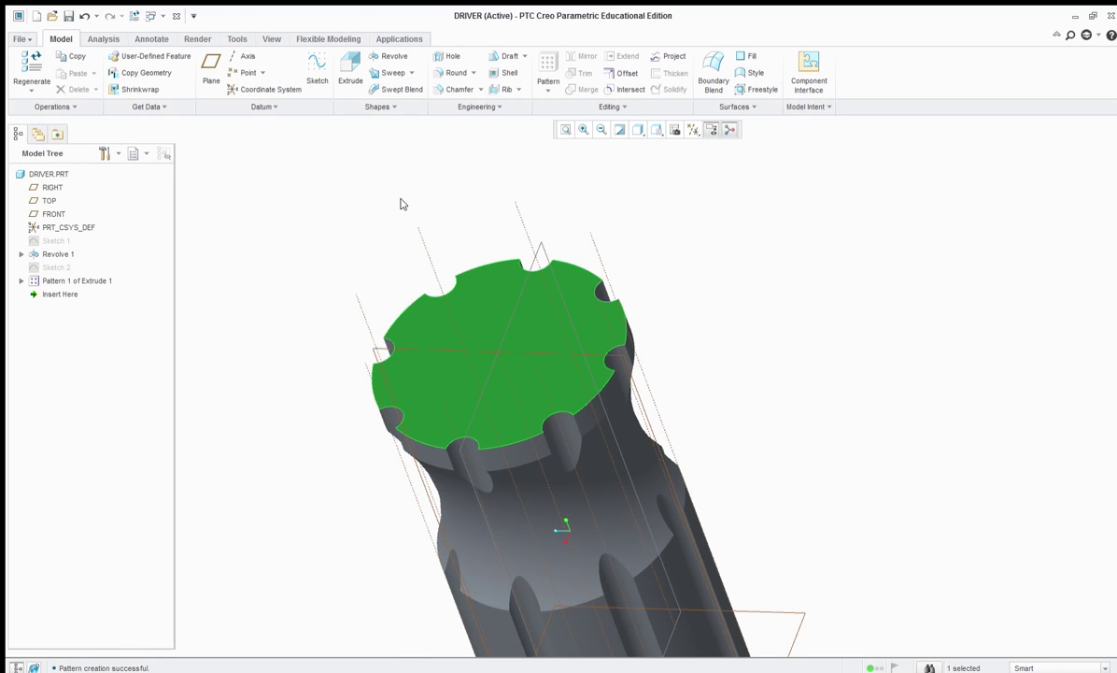
pyautogui.click(316, 80)
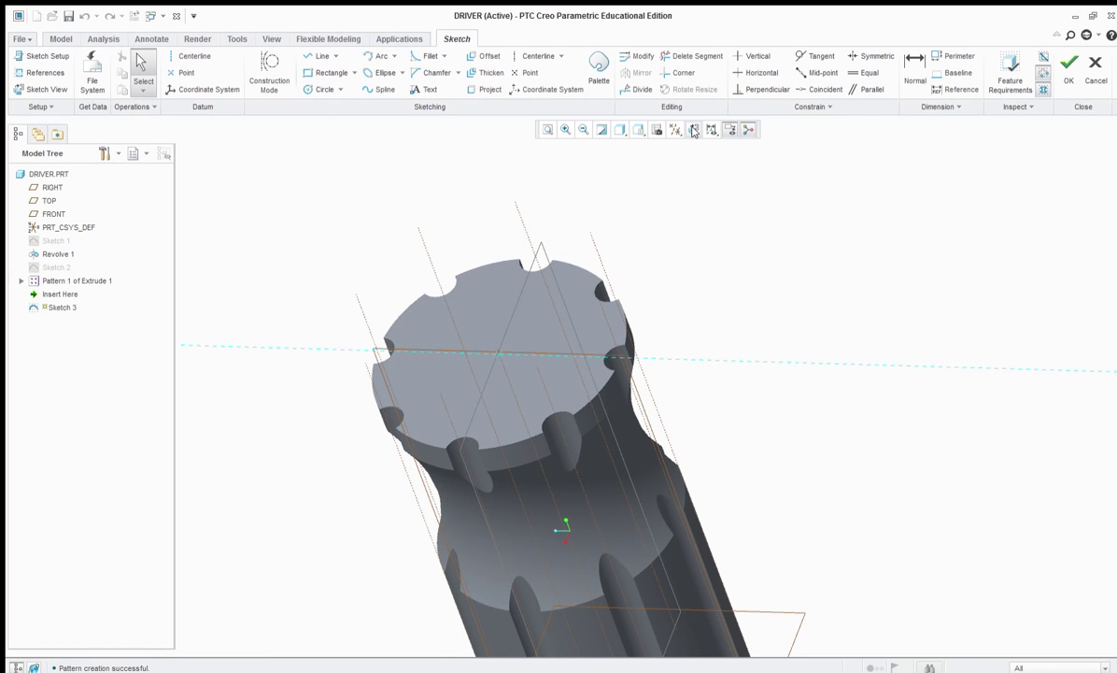
pyautogui.click(694, 130)
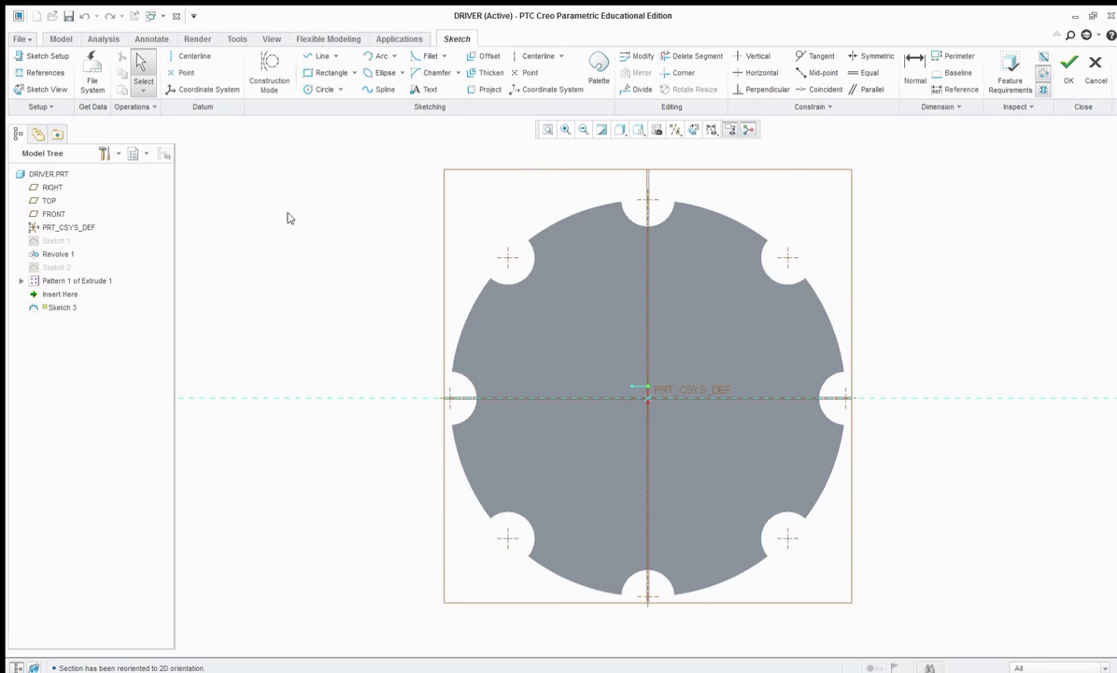
# - Add the vertical datum plane through the part's center as a sketch reference
pyautogui.click(44, 72)
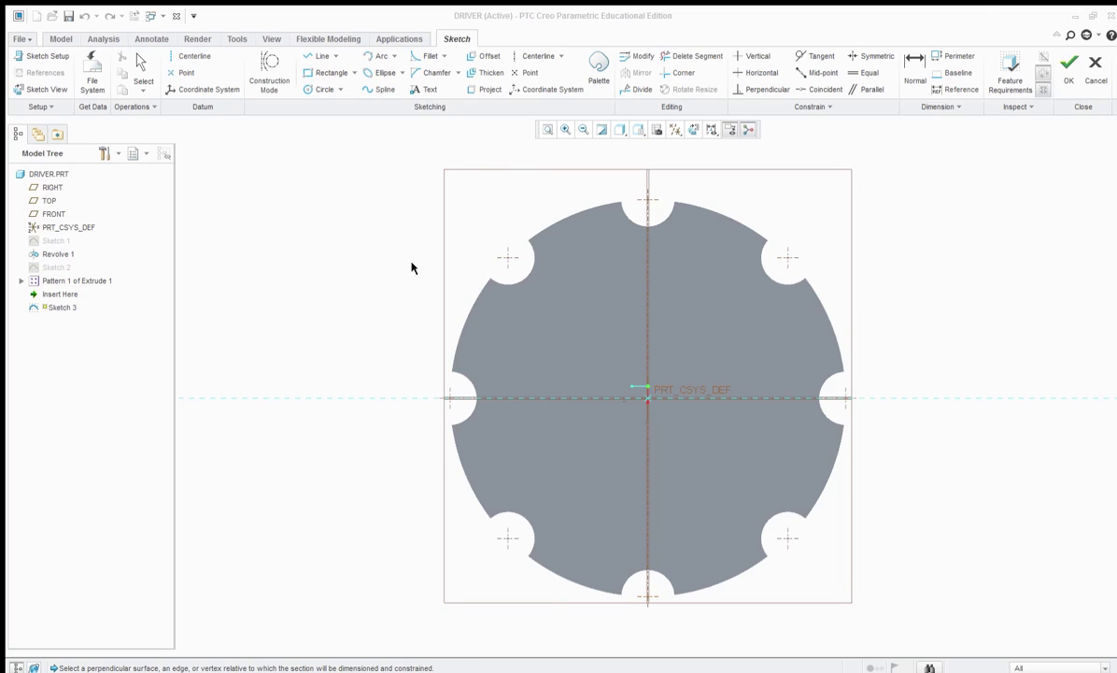
pyautogui.click(641, 327)
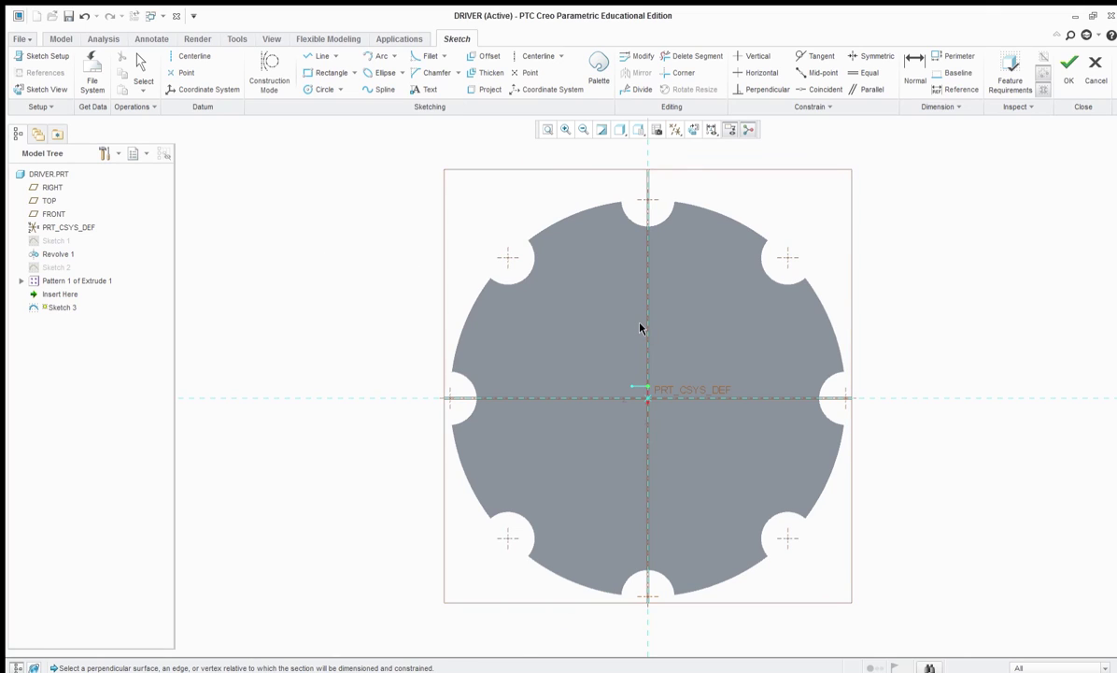
pyautogui.middleClick(1091, 217)
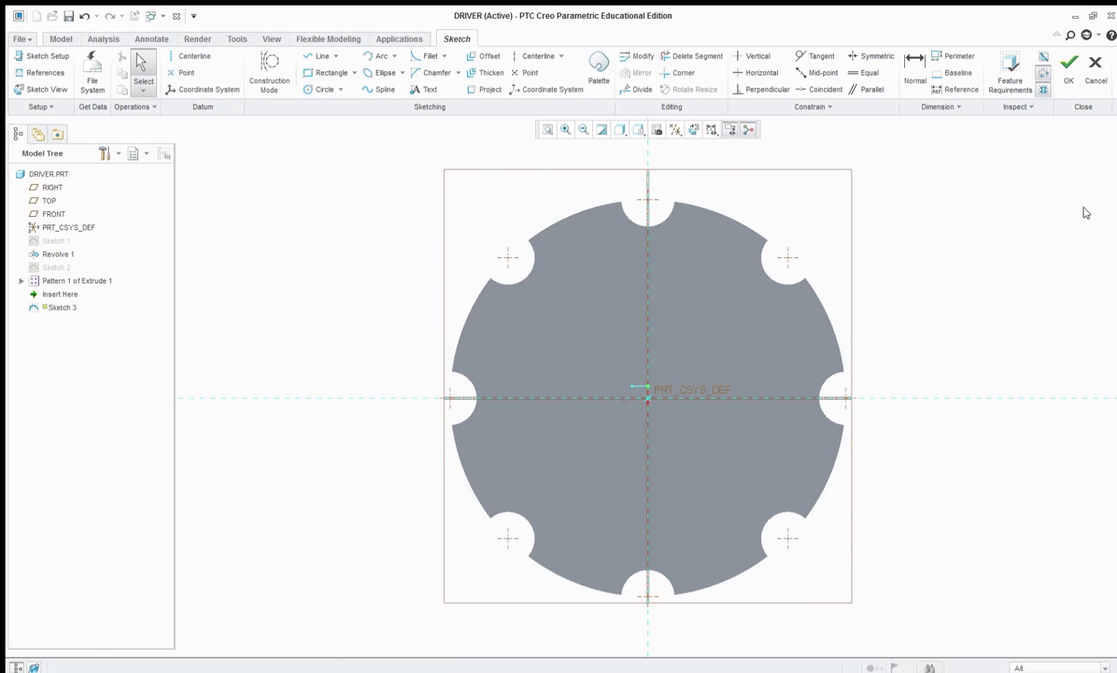
# - Draw a circle about 0.32 in diameter, centered where the two sketch references cross
pyautogui.click(315, 89)
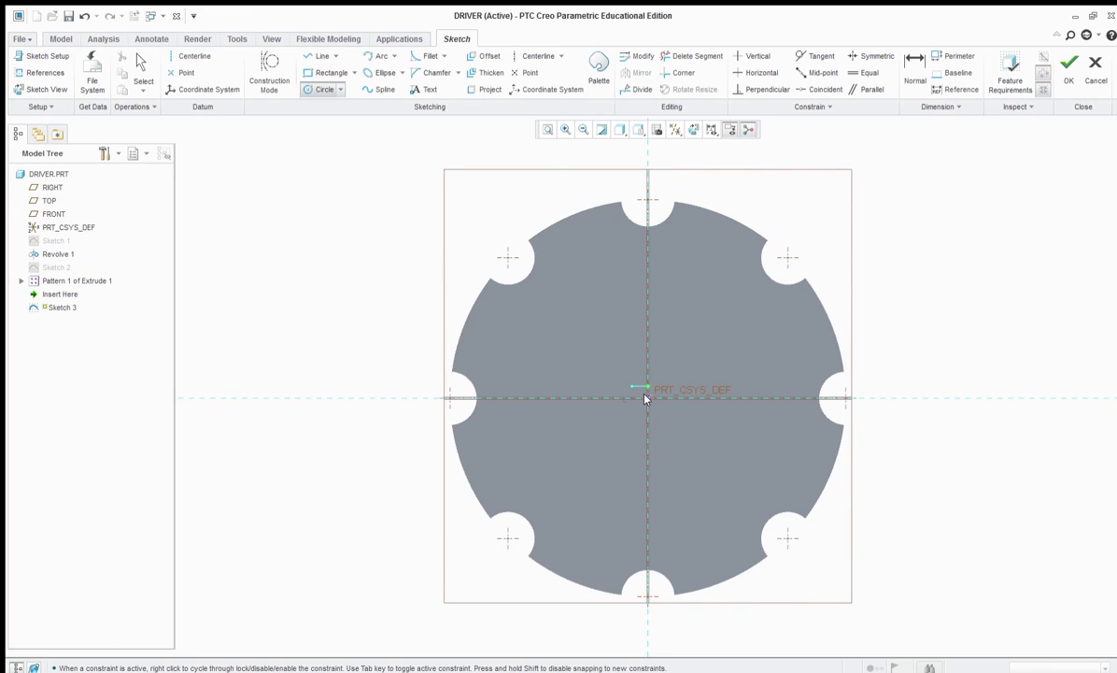
pyautogui.click(601, 351)
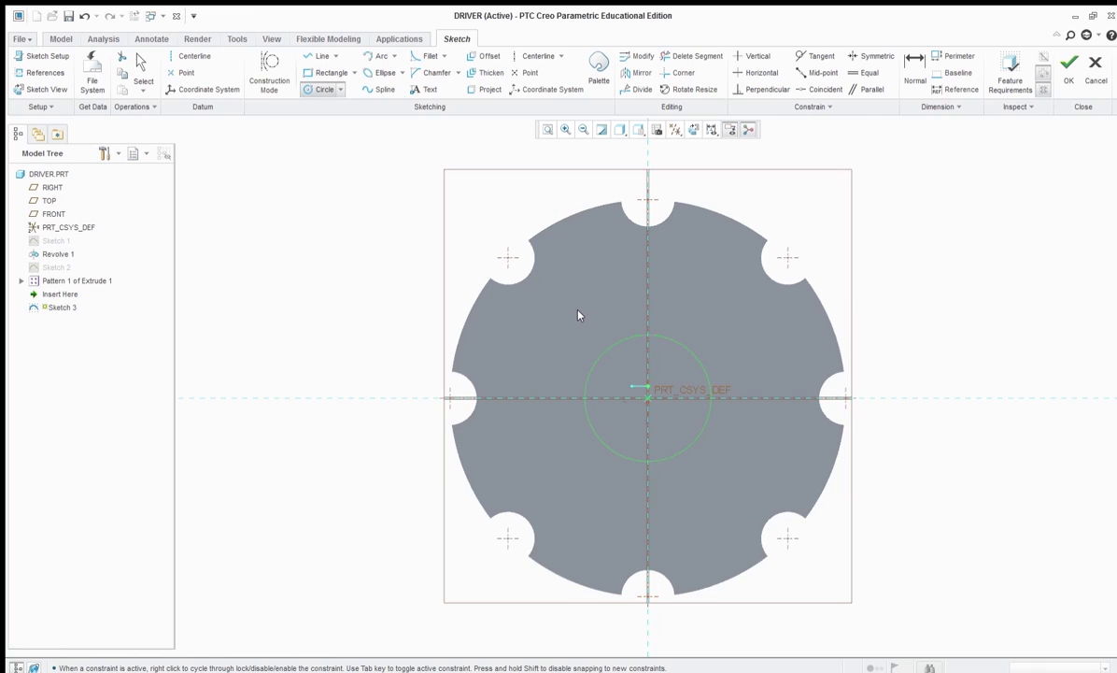
pyautogui.middleClick(578, 314)
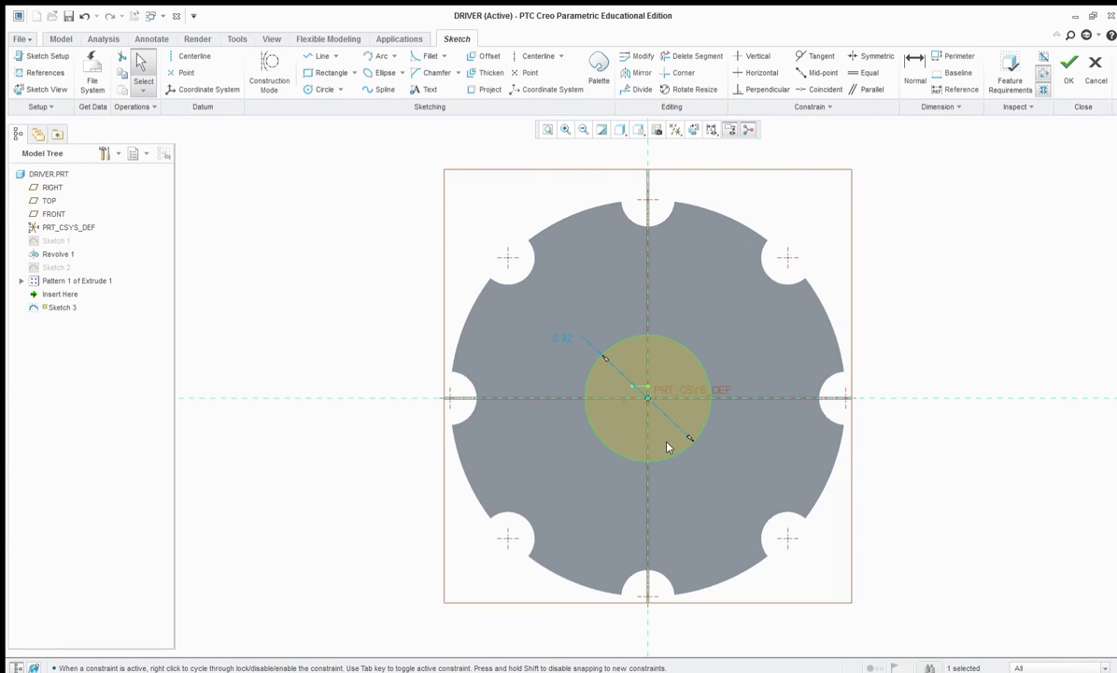
# - Set the center circle's diameter to 0.33 and accept the sketch
pyautogui.scroll(3, 698, 446)
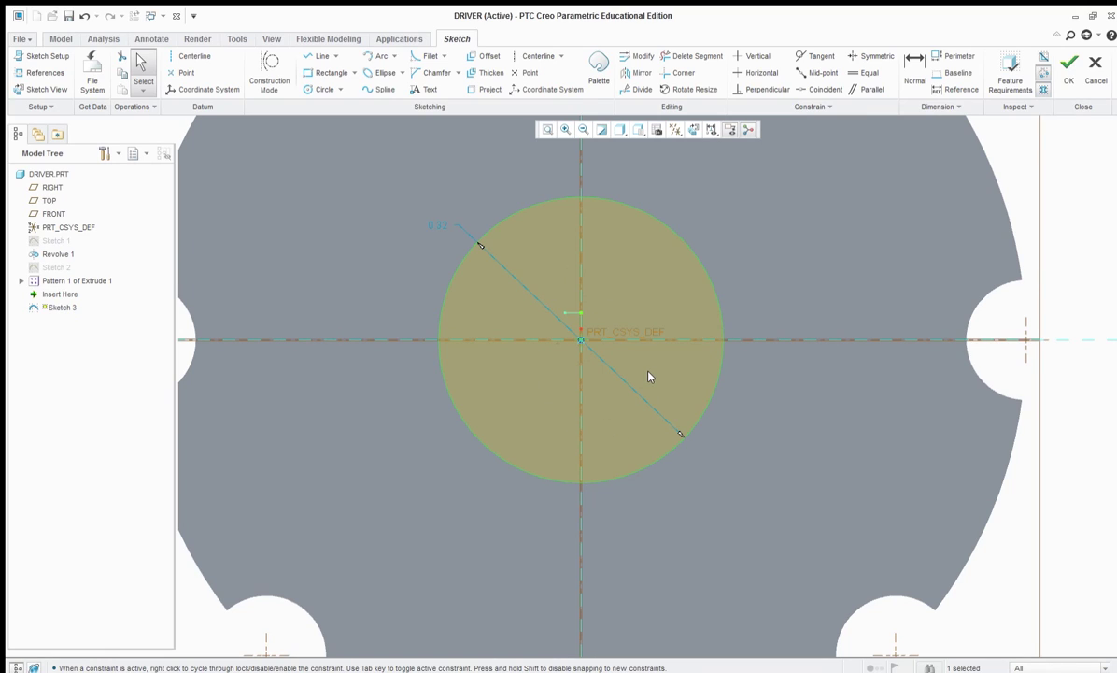
pyautogui.doubleClick(436, 225)
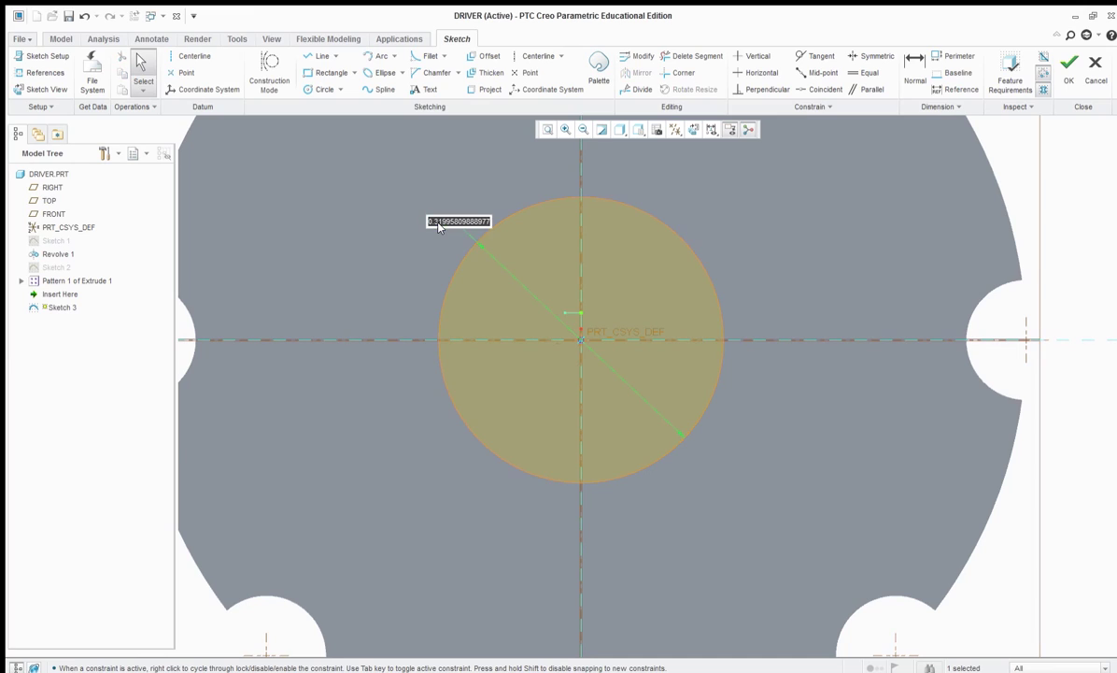
pyautogui.scroll(-4, 445, 243)
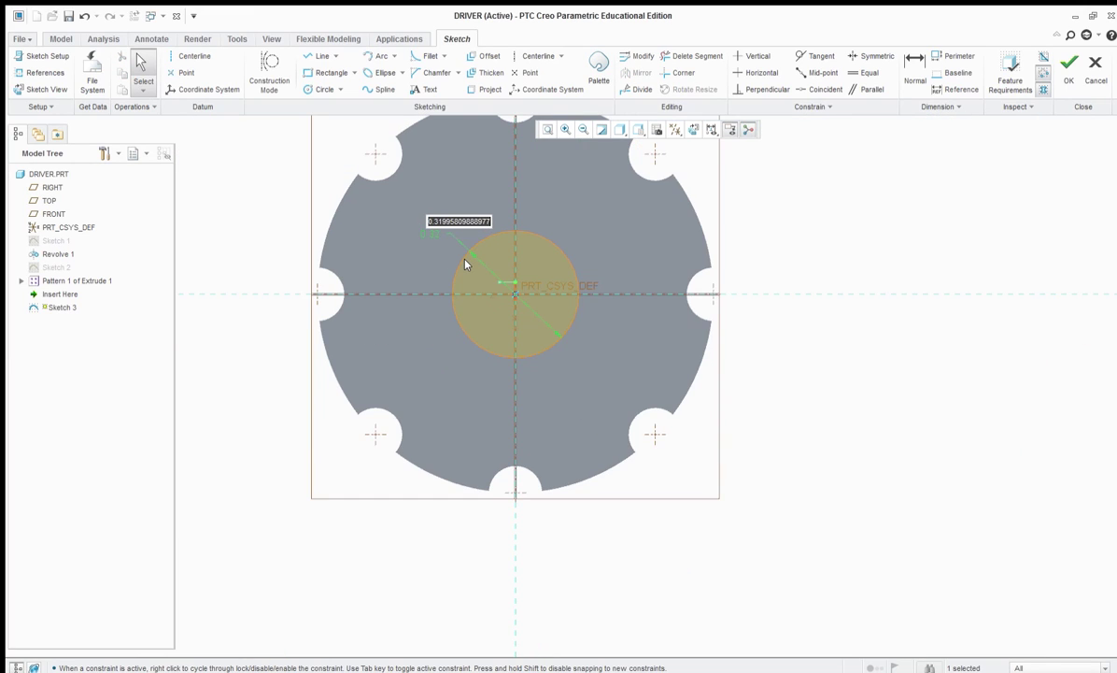
pyautogui.write('0.33')
pyautogui.press('Return')
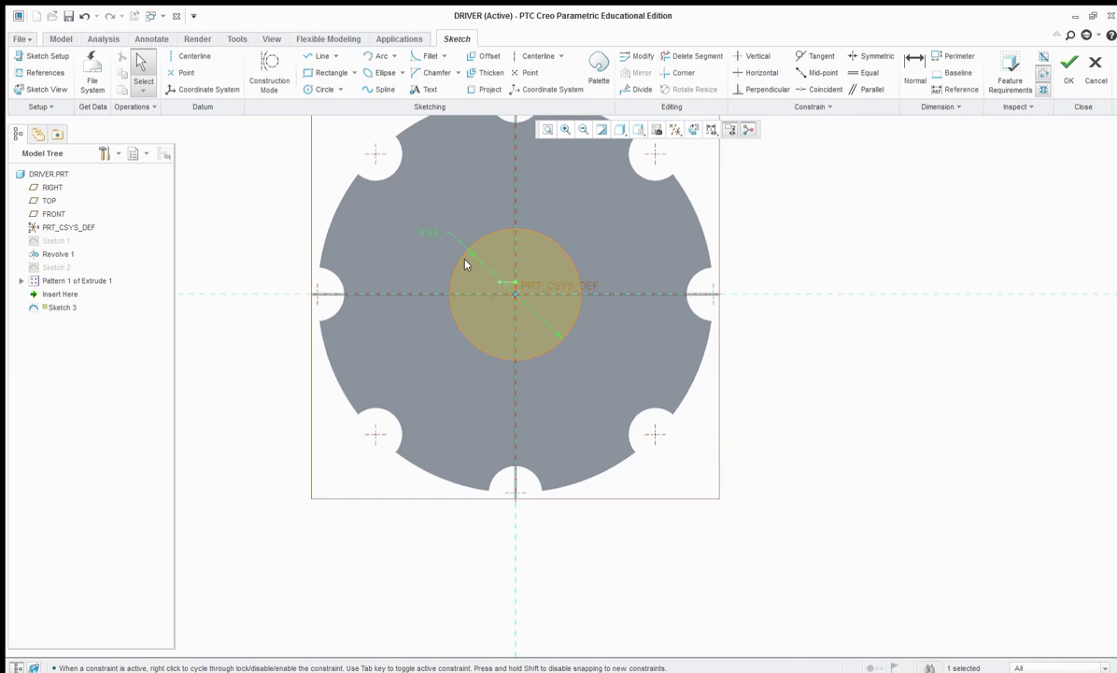
pyautogui.scroll(-2, 578, 290)
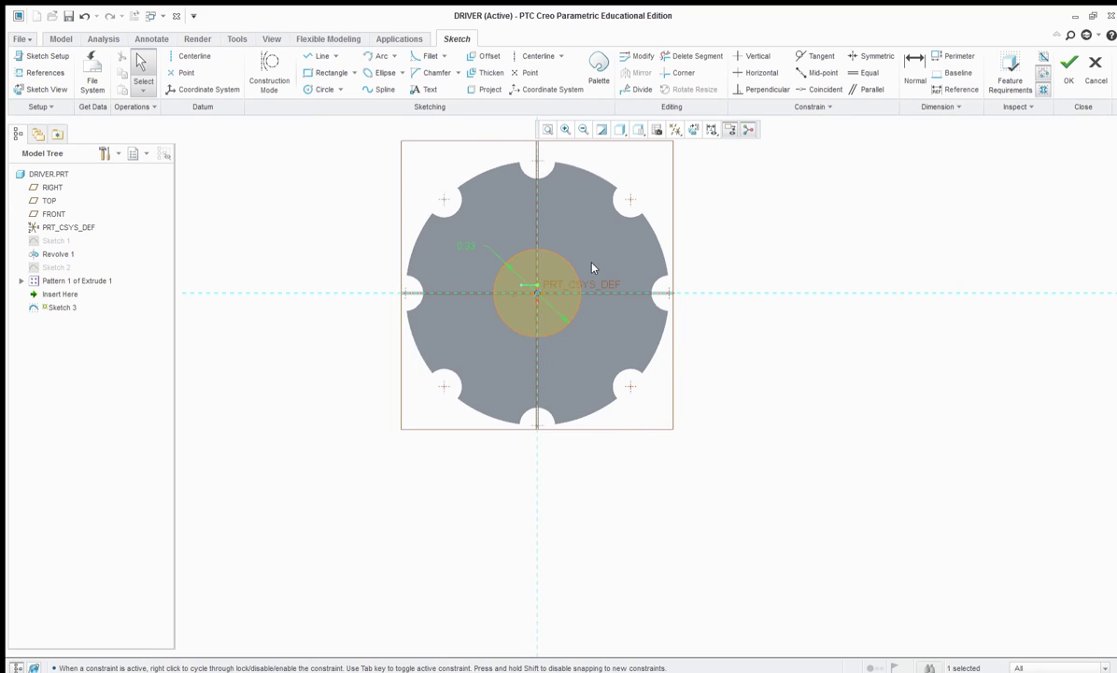
pyautogui.scroll(2, 595, 265)
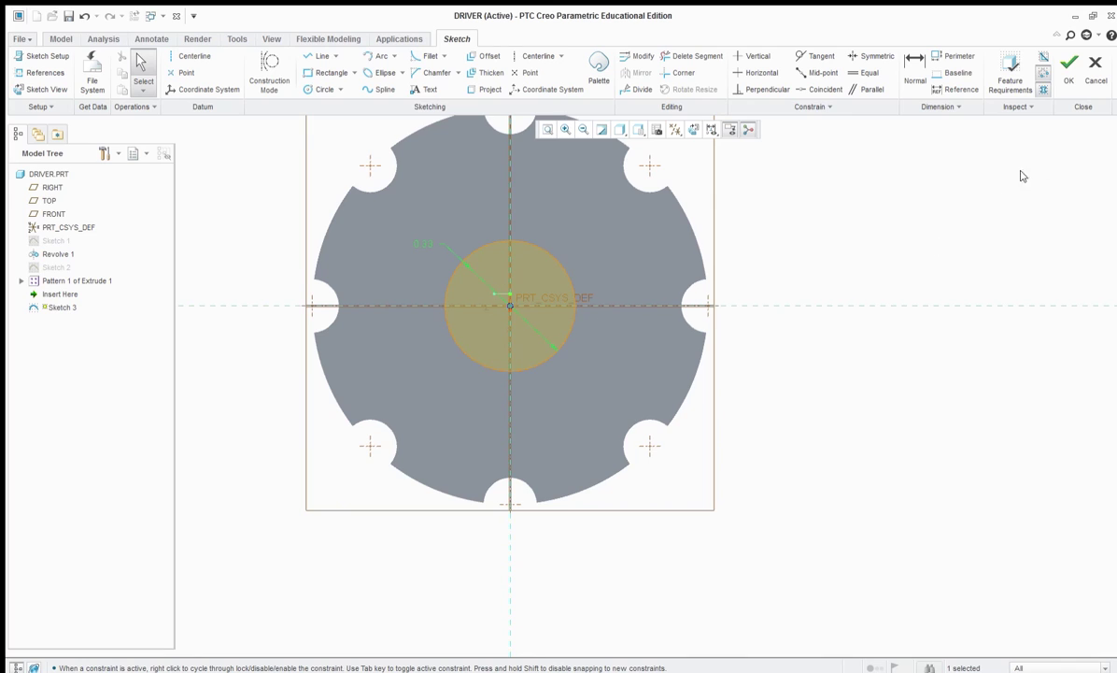
pyautogui.click(1071, 77)
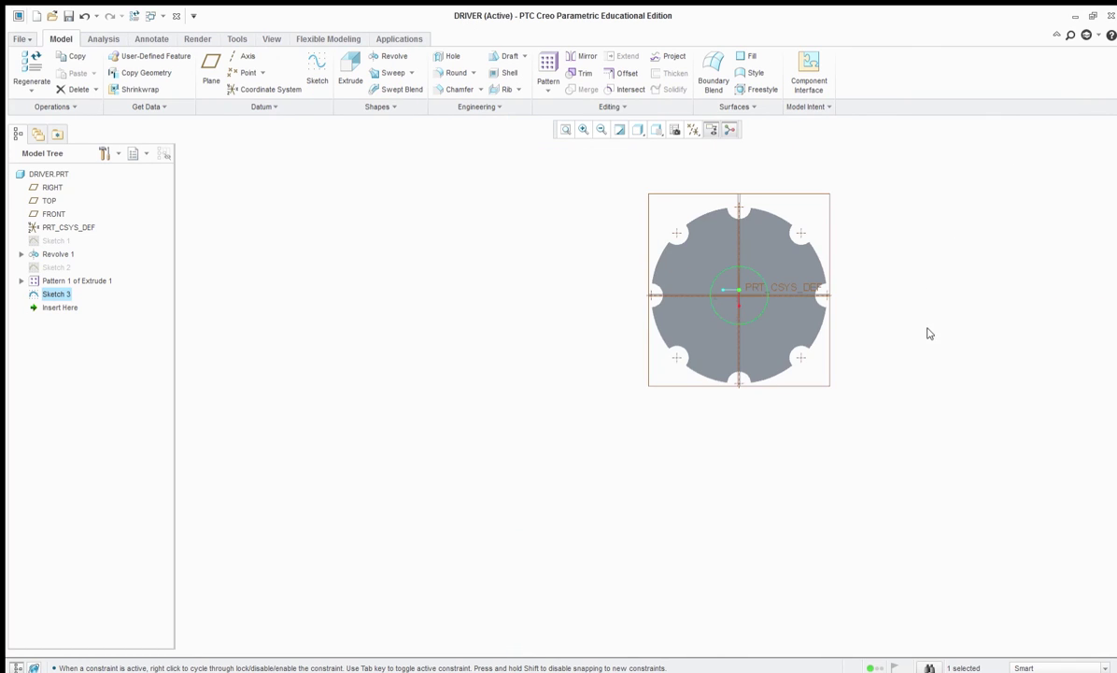
pyautogui.keyDown('shift'); pyautogui.moveTo(901, 254); pyautogui.dragTo(904, 435, button='middle'); pyautogui.keyUp('shift')
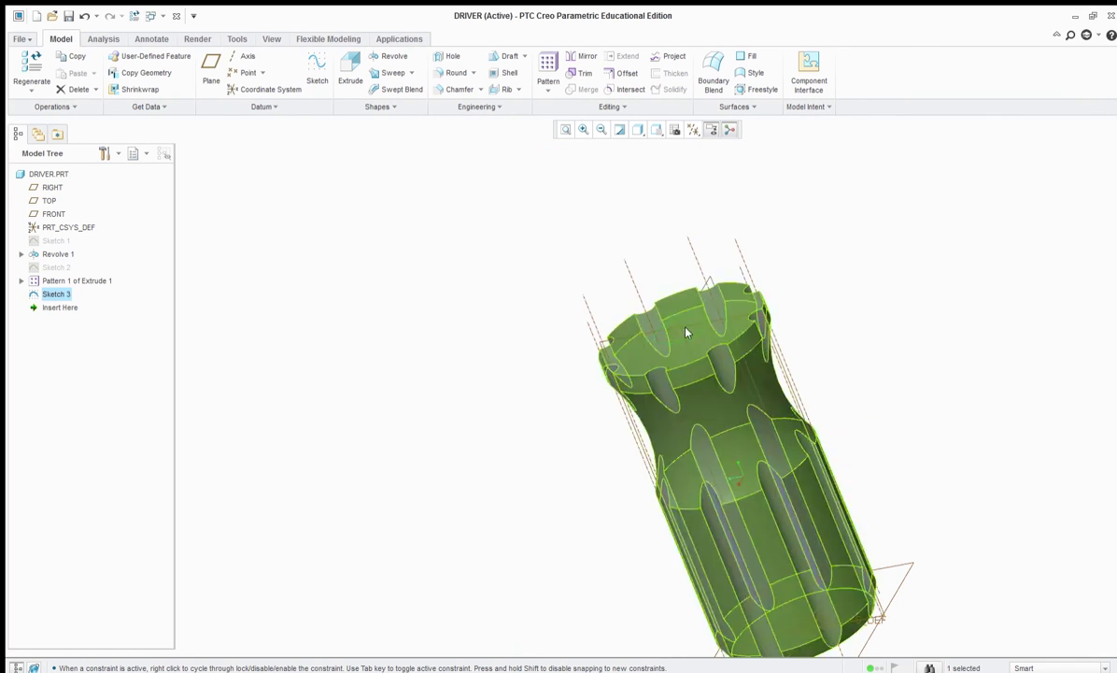
# - Extrude the circle on the handle's flared end outward into a solid shaft about 2.88 long
pyautogui.scroll(-4, 687, 327)
pyautogui.moveTo(475, 247); pyautogui.dragTo(479, 232, button='middle')
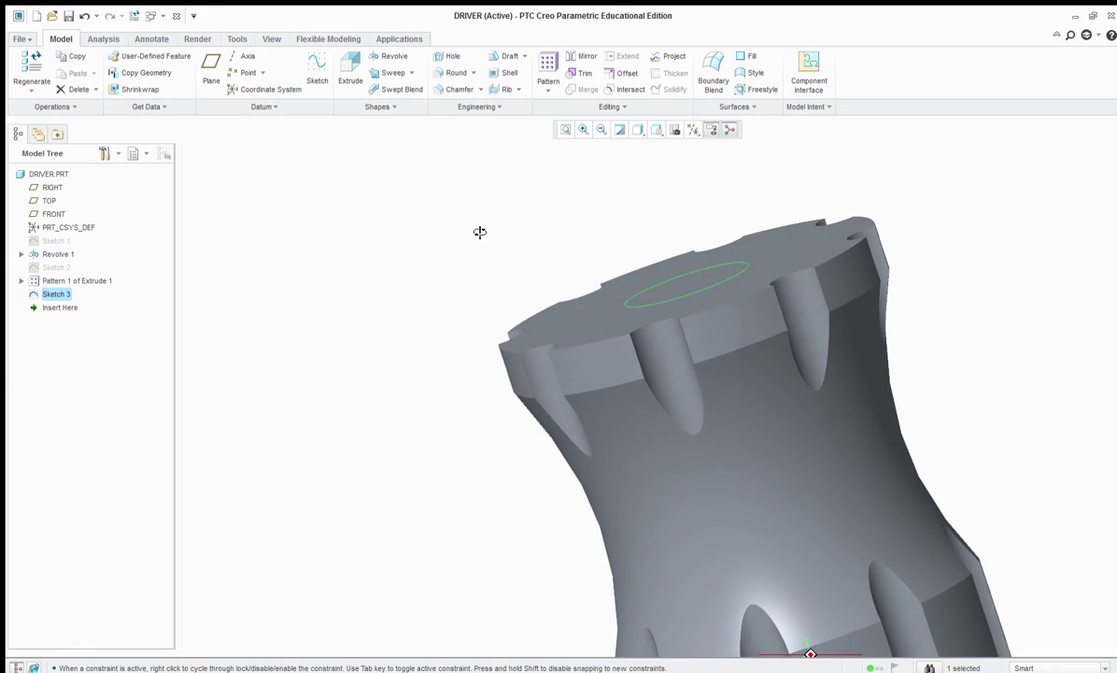
pyautogui.moveTo(334, 299); pyautogui.dragTo(317, 340, button='middle')
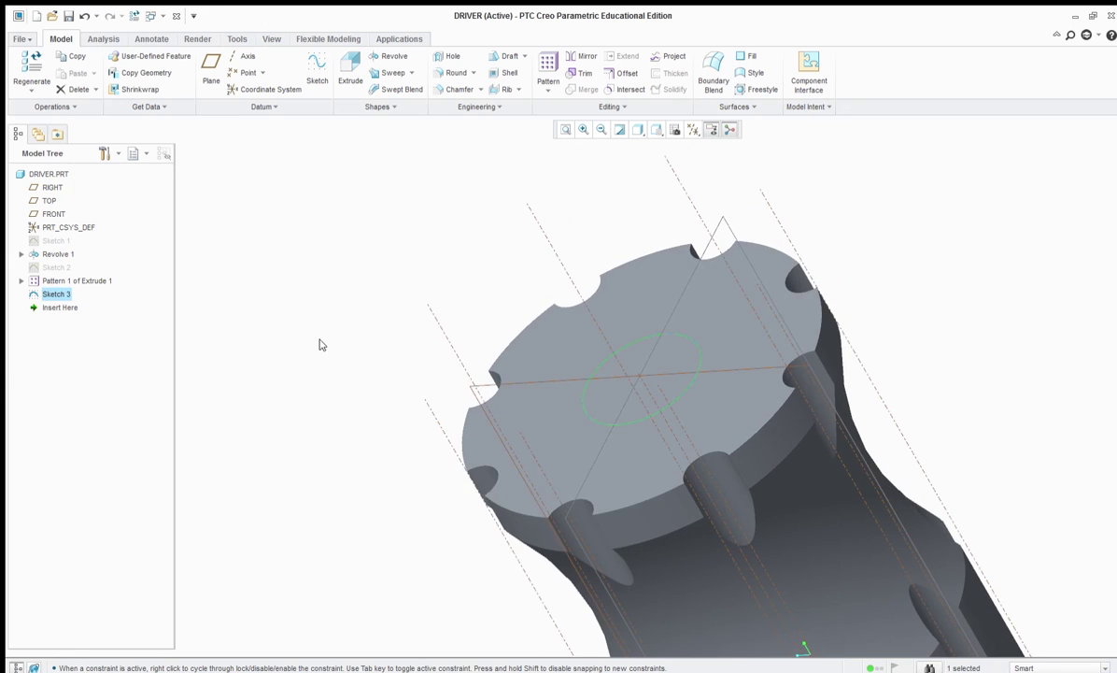
pyautogui.click(309, 178)
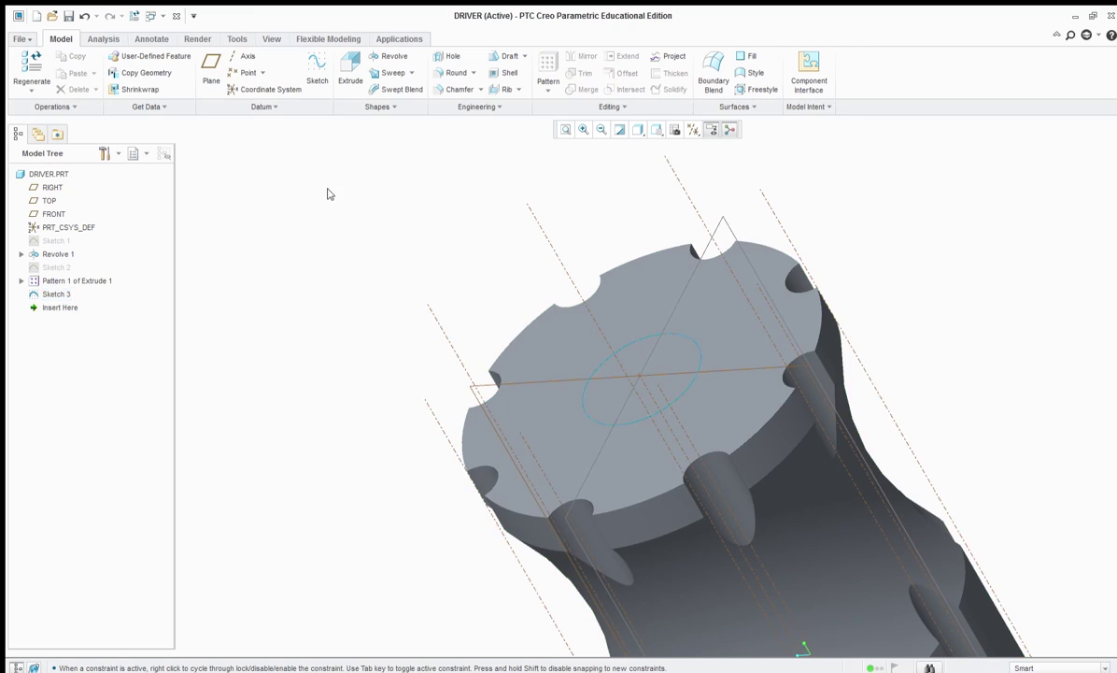
pyautogui.click(58, 294)
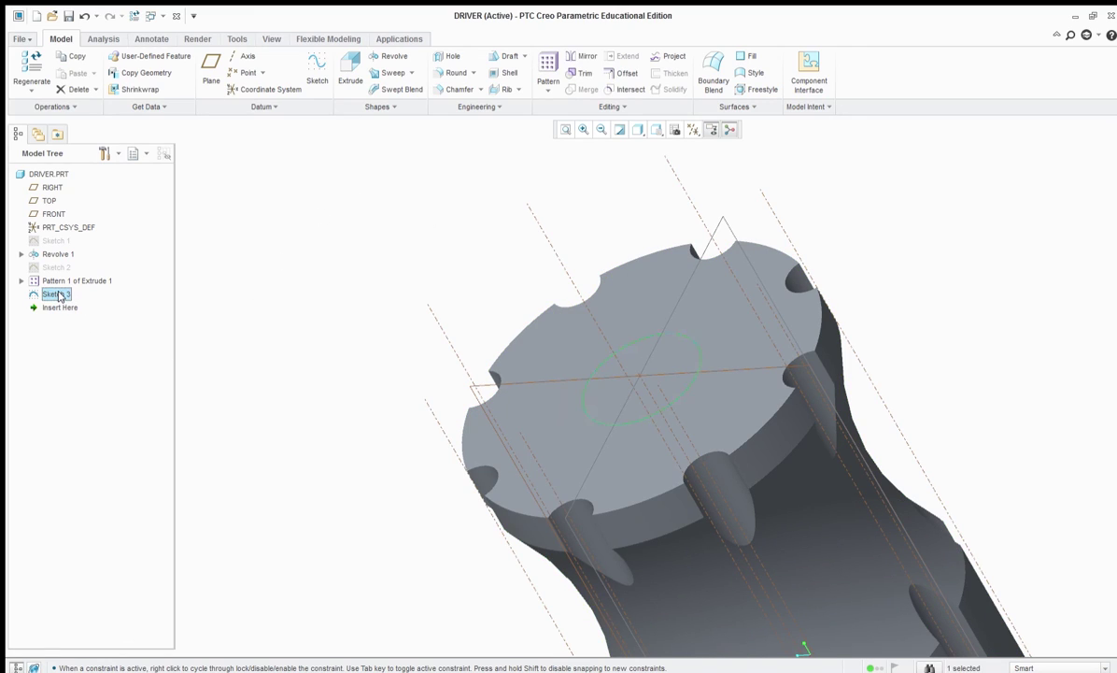
pyautogui.click(56, 294)
pyautogui.click(637, 338)
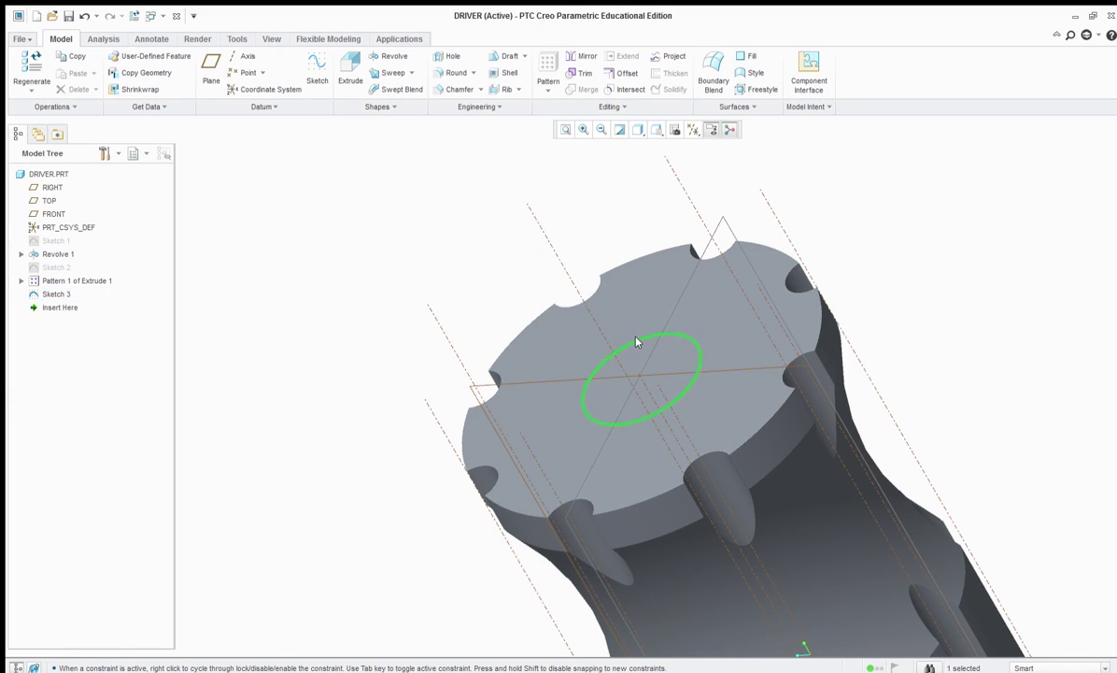
pyautogui.click(347, 79)
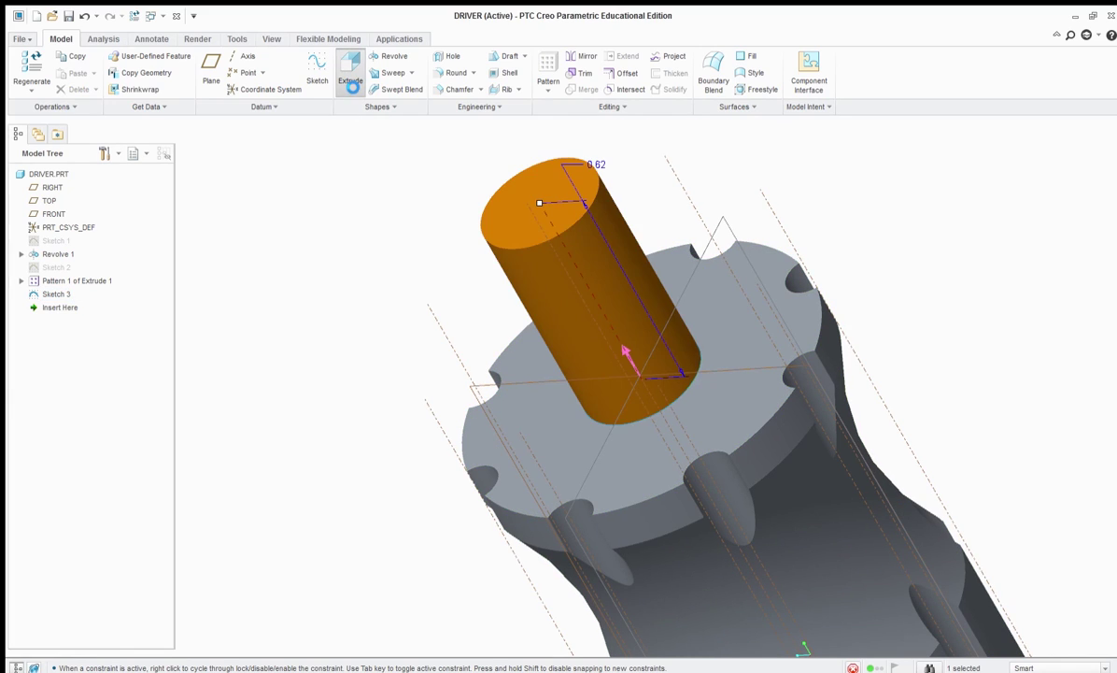
pyautogui.scroll(-3, 379, 300)
pyautogui.scroll(-3, 405, 328)
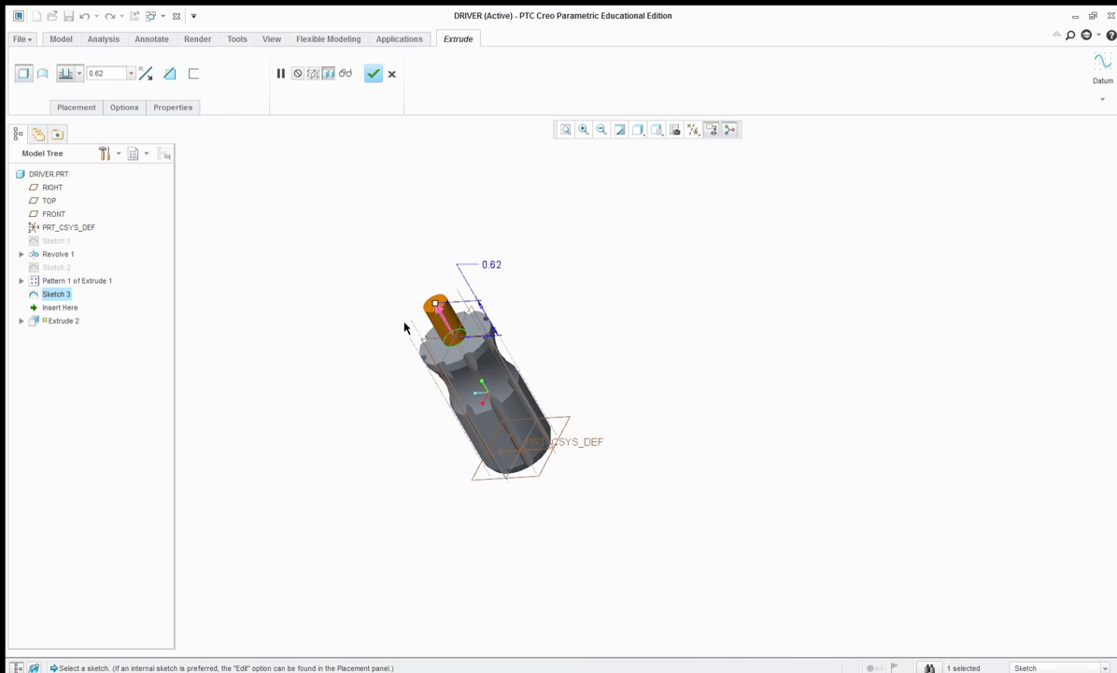
pyautogui.moveTo(329, 328); pyautogui.dragTo(425, 458, button='middle')
pyautogui.moveTo(512, 422); pyautogui.dragTo(416, 272)
pyautogui.moveTo(369, 353); pyautogui.dragTo(417, 369, button='middle')
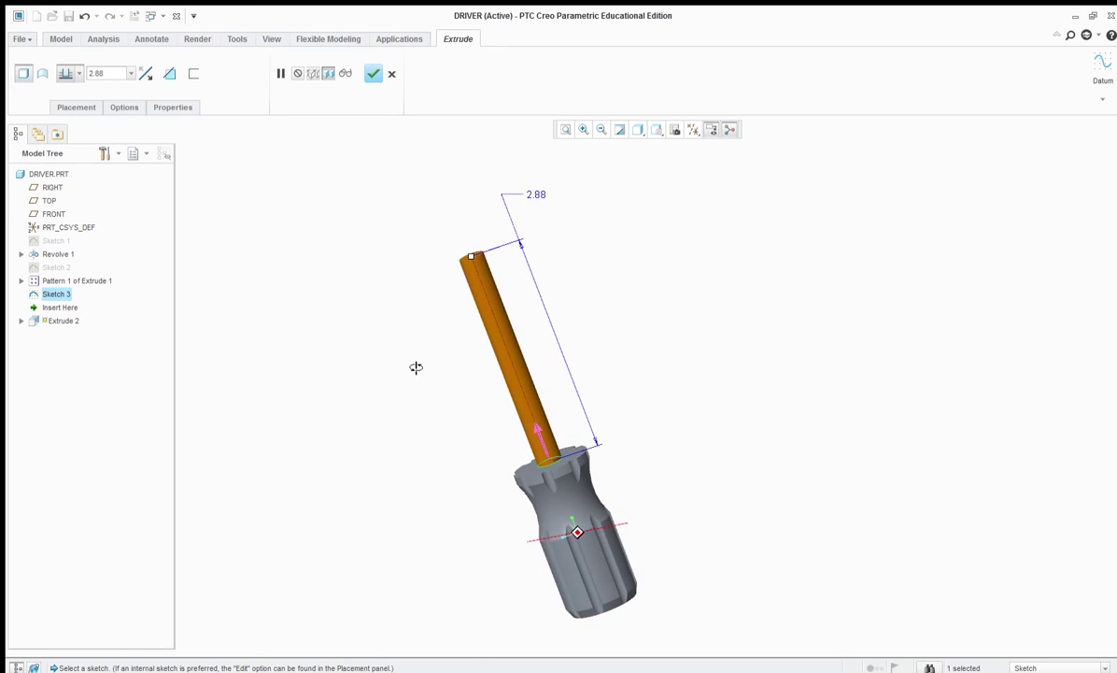
# - Try extrusion depths of 3 and 3.54 for the shaft
pyautogui.doubleClick(537, 191)
pyautogui.write('3')
pyautogui.press('Return')
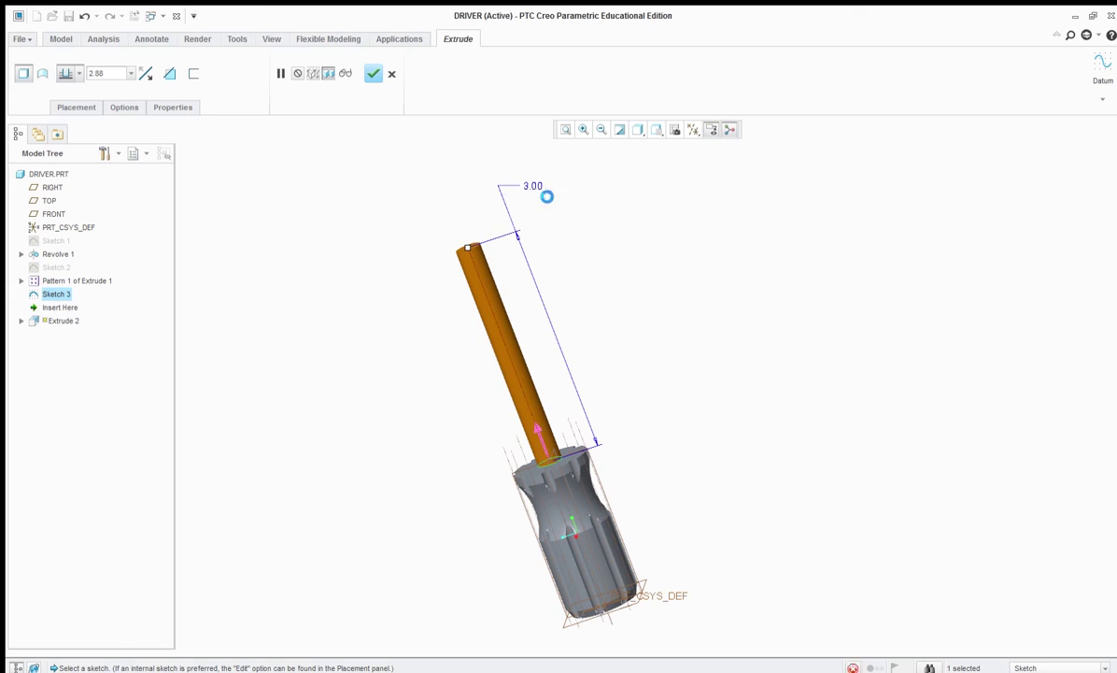
pyautogui.moveTo(316, 284); pyautogui.dragTo(362, 280, button='middle')
pyautogui.doubleClick(403, 220)
pyautogui.write('3.54')
pyautogui.press('Return')
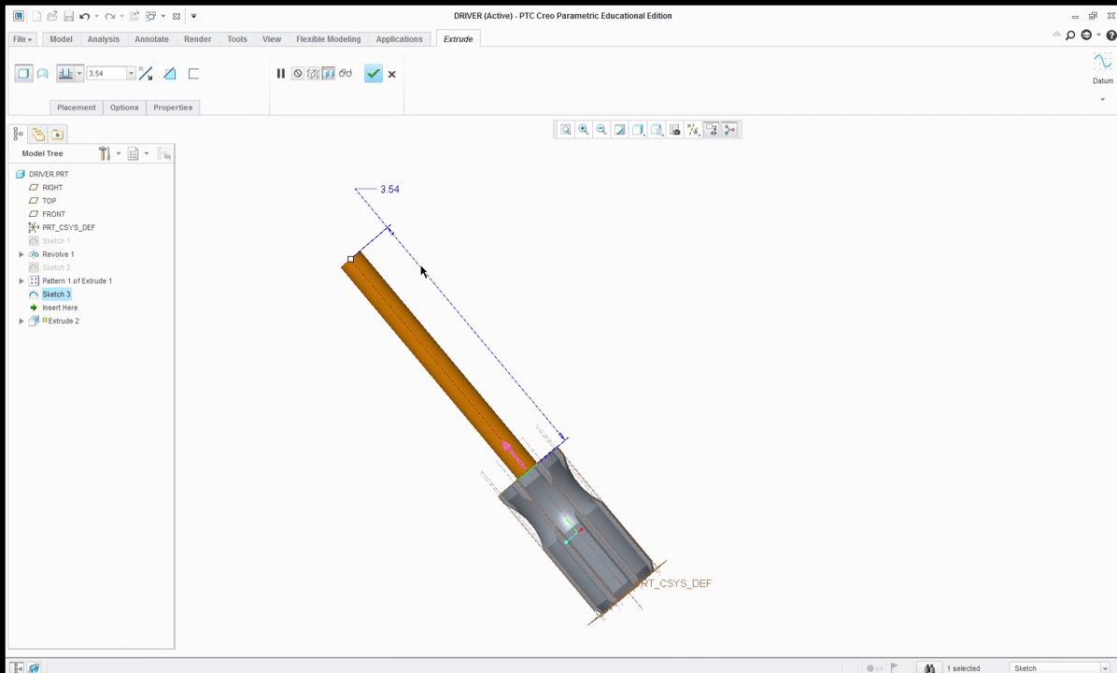
# - Set the shaft's extrusion depth to 3.5 and accept the feature
pyautogui.moveTo(571, 290)
pyautogui.mouseDown(button='middle')
pyautogui.moveTo(599, 312)
pyautogui.moveTo(603, 273)
pyautogui.moveTo(523, 176)
pyautogui.moveTo(564, 217)
pyautogui.moveTo(548, 220)
pyautogui.mouseUp(button='middle')
pyautogui.doubleClick(472, 170)
pyautogui.write('3.5')
pyautogui.press('Return')
pyautogui.moveTo(589, 217); pyautogui.dragTo(587, 299, button='middle')
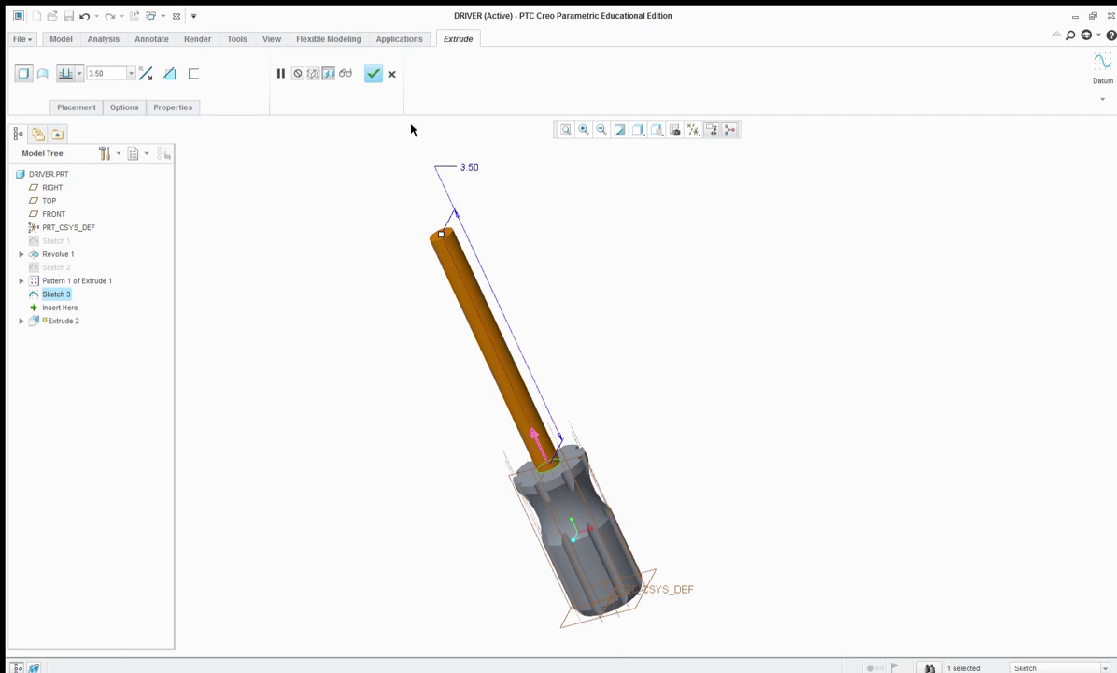
pyautogui.click(372, 73)
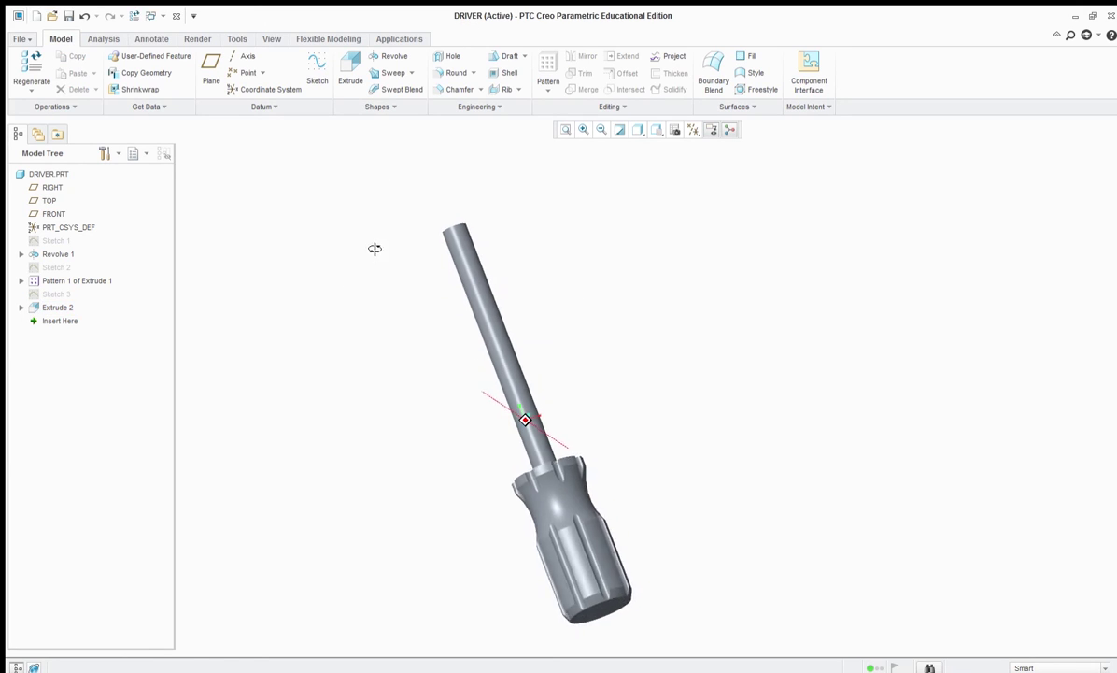
# - Start a sketch on the RIGHT datum plane and orient the view parallel to the sketch plane
pyautogui.moveTo(326, 296); pyautogui.dragTo(422, 299, button='middle')
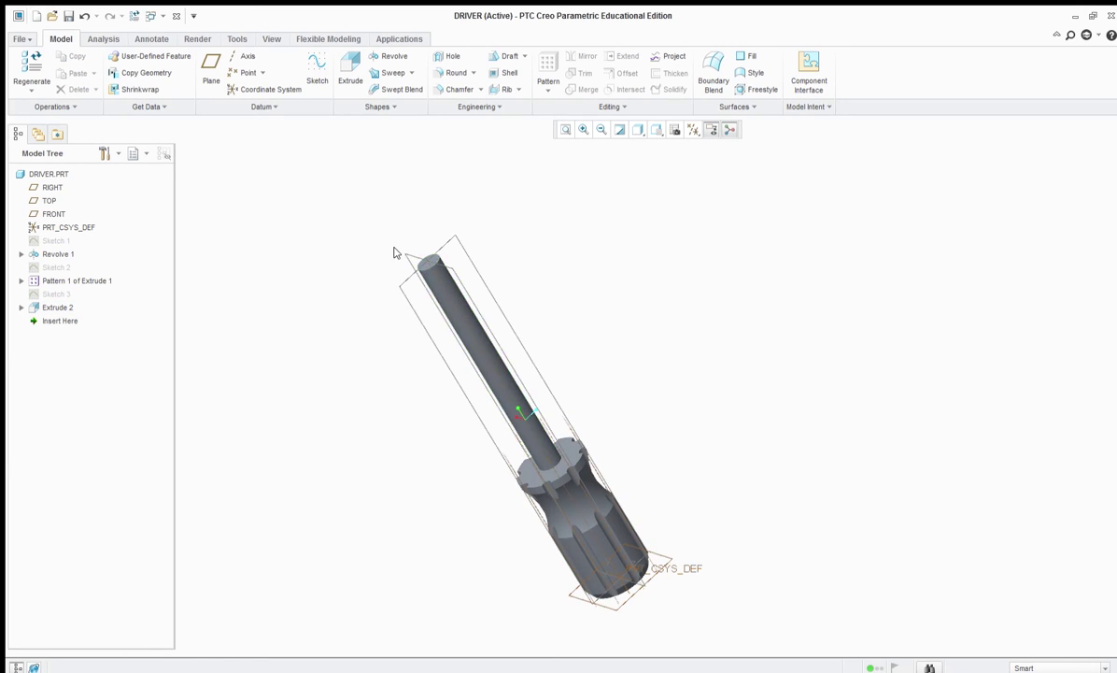
pyautogui.moveTo(311, 271)
pyautogui.mouseDown(button='middle')
pyautogui.moveTo(374, 312)
pyautogui.moveTo(401, 356)
pyautogui.moveTo(514, 290)
pyautogui.moveTo(577, 321)
pyautogui.moveTo(538, 302)
pyautogui.mouseUp(button='middle')
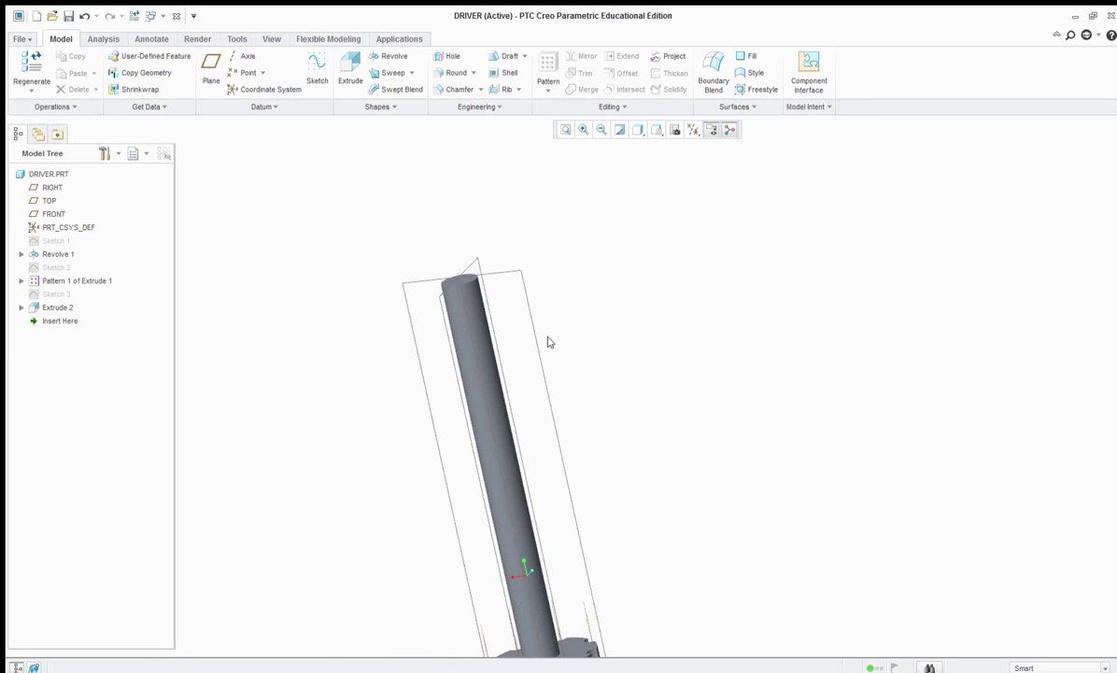
pyautogui.scroll(2, 603, 369)
pyautogui.moveTo(620, 364)
pyautogui.mouseDown(button='middle')
pyautogui.moveTo(601, 350)
pyautogui.moveTo(610, 375)
pyautogui.mouseUp(button='middle')
pyautogui.scroll(-3, 361, 365)
pyautogui.keyDown('ctrl'); pyautogui.moveTo(436, 365); pyautogui.dragTo(511, 341, button='middle'); pyautogui.keyUp('ctrl')
pyautogui.click(51, 187)
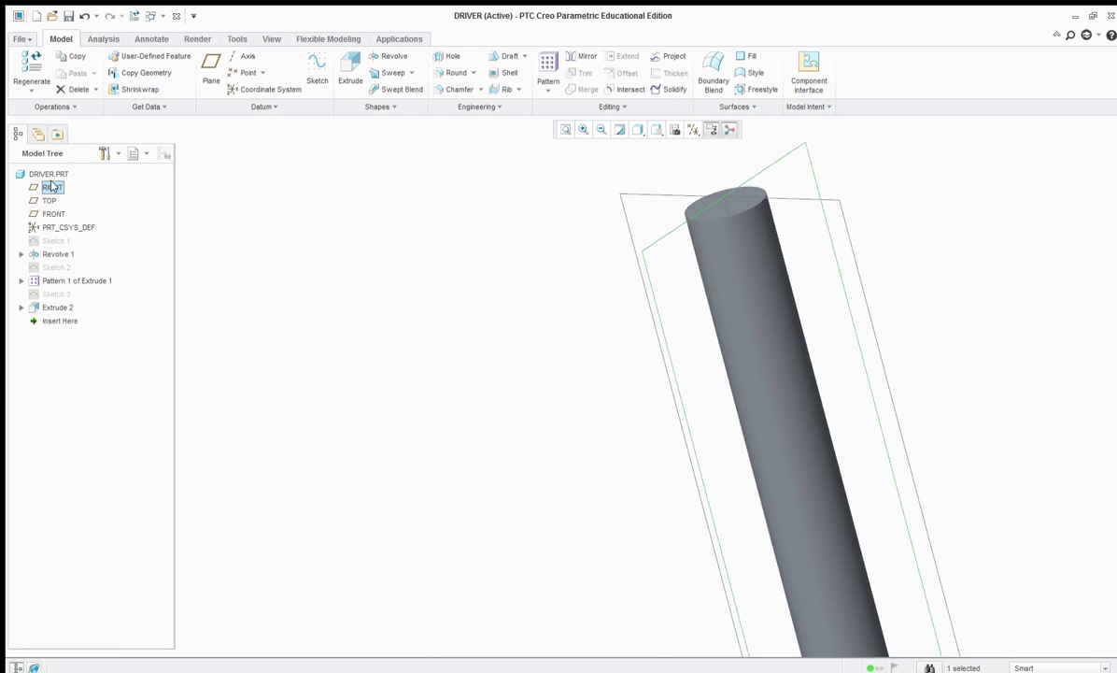
pyautogui.doubleClick(54, 188)
pyautogui.click(107, 205)
pyautogui.click(51, 188)
pyautogui.click(82, 213)
pyautogui.click(311, 71)
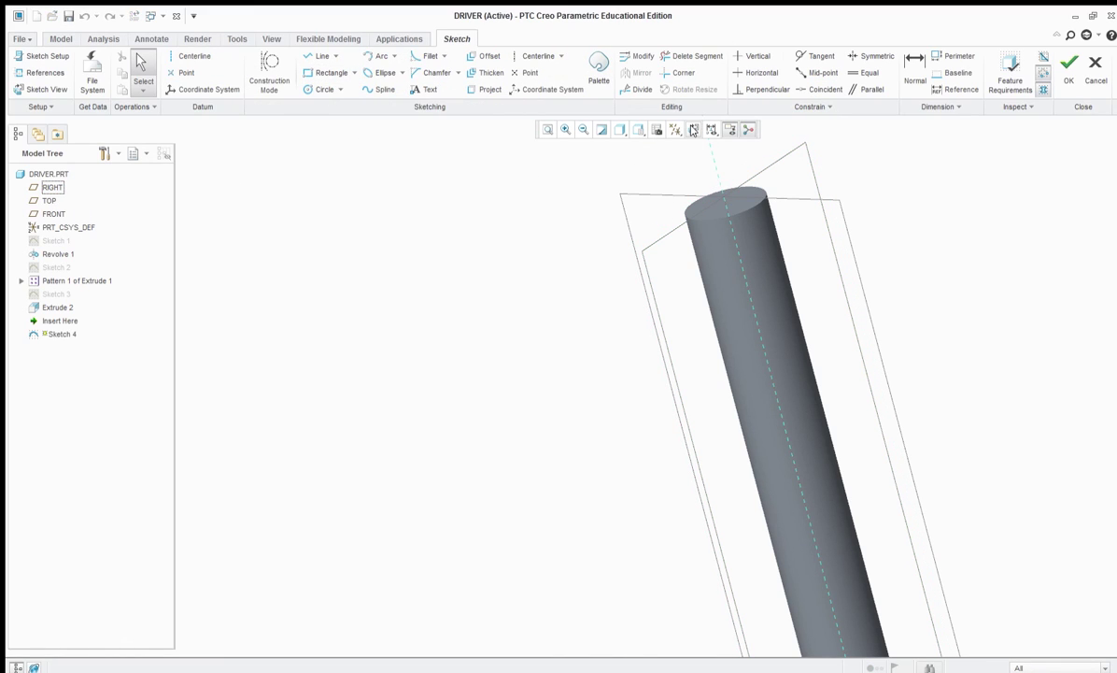
pyautogui.click(693, 130)
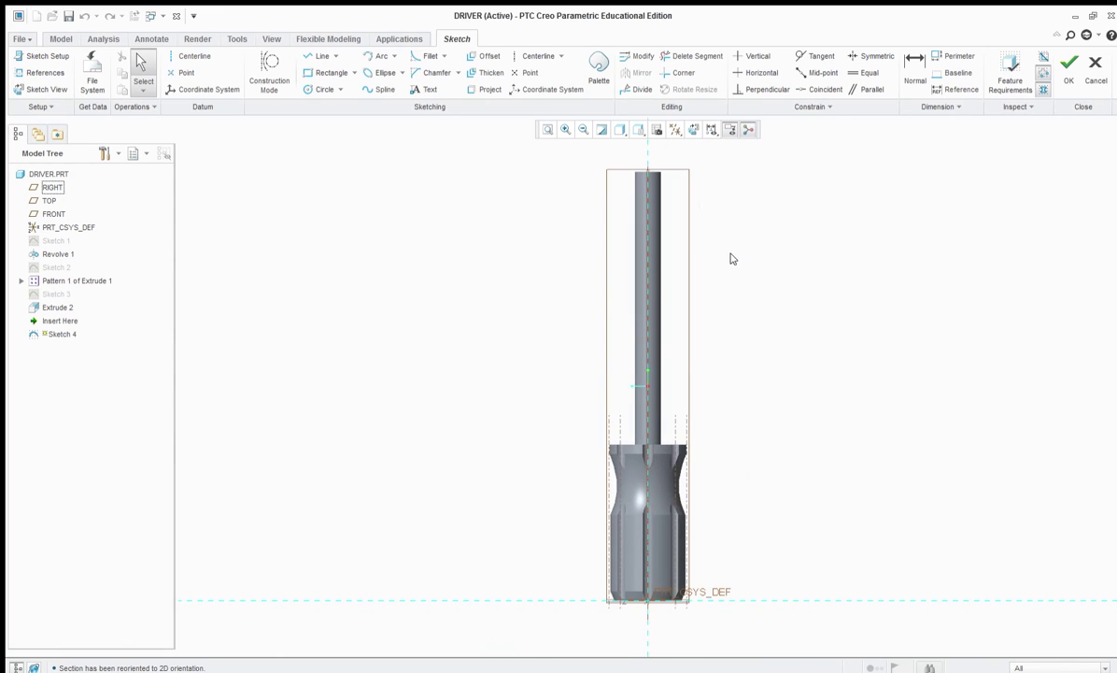
pyautogui.scroll(6, 673, 171)
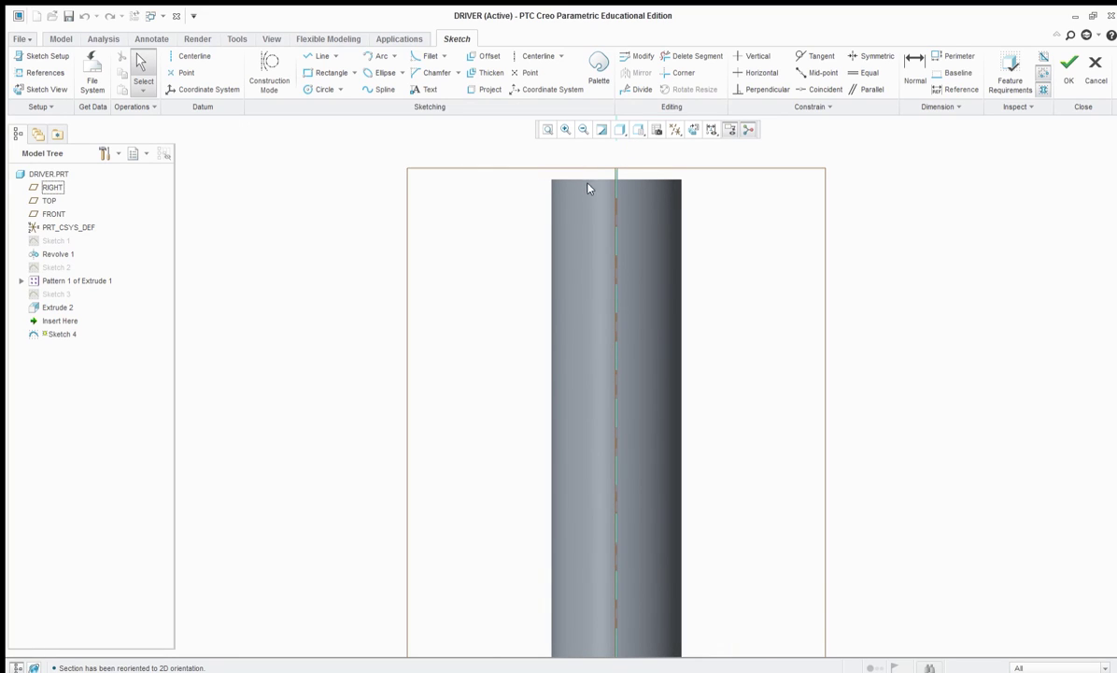
# - Add the edge at the shaft's free end as a sketch reference
pyautogui.click(42, 74)
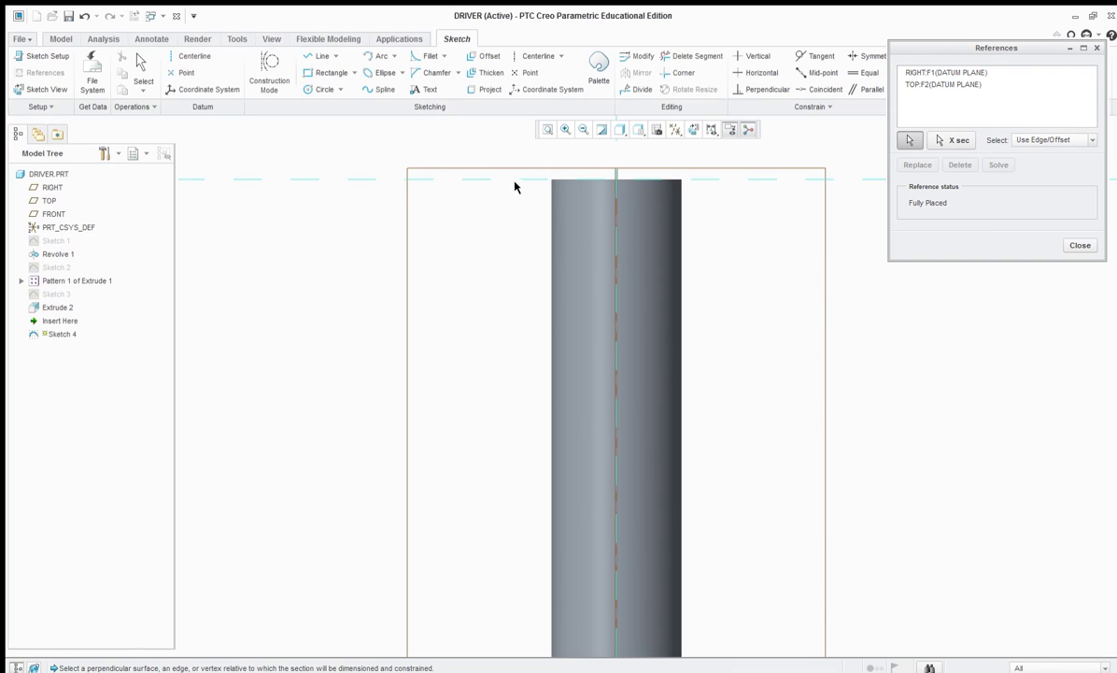
pyautogui.scroll(-4, 596, 172)
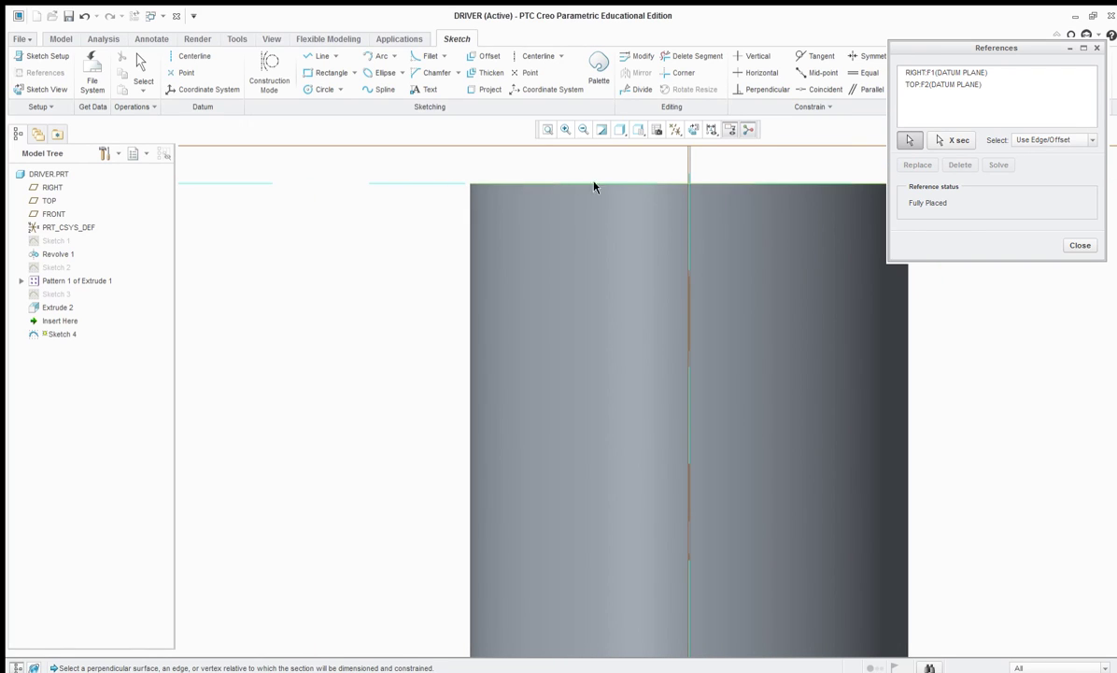
pyautogui.scroll(6, 431, 319)
pyautogui.scroll(-2, 411, 399)
pyautogui.scroll(-4, 423, 346)
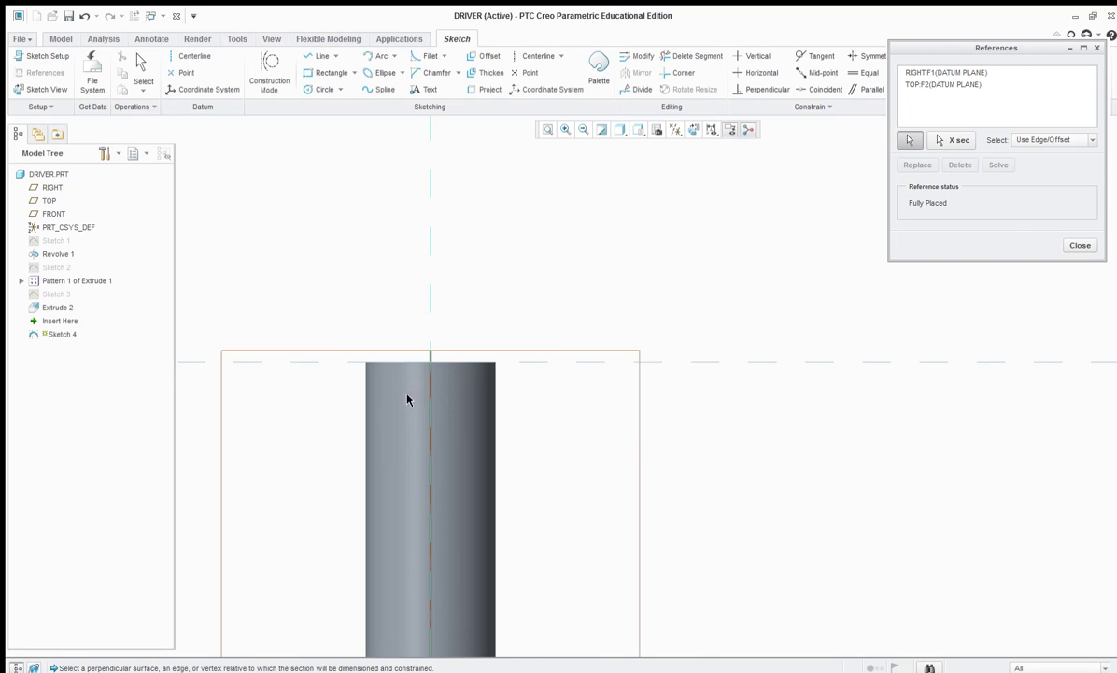
pyautogui.click(1079, 245)
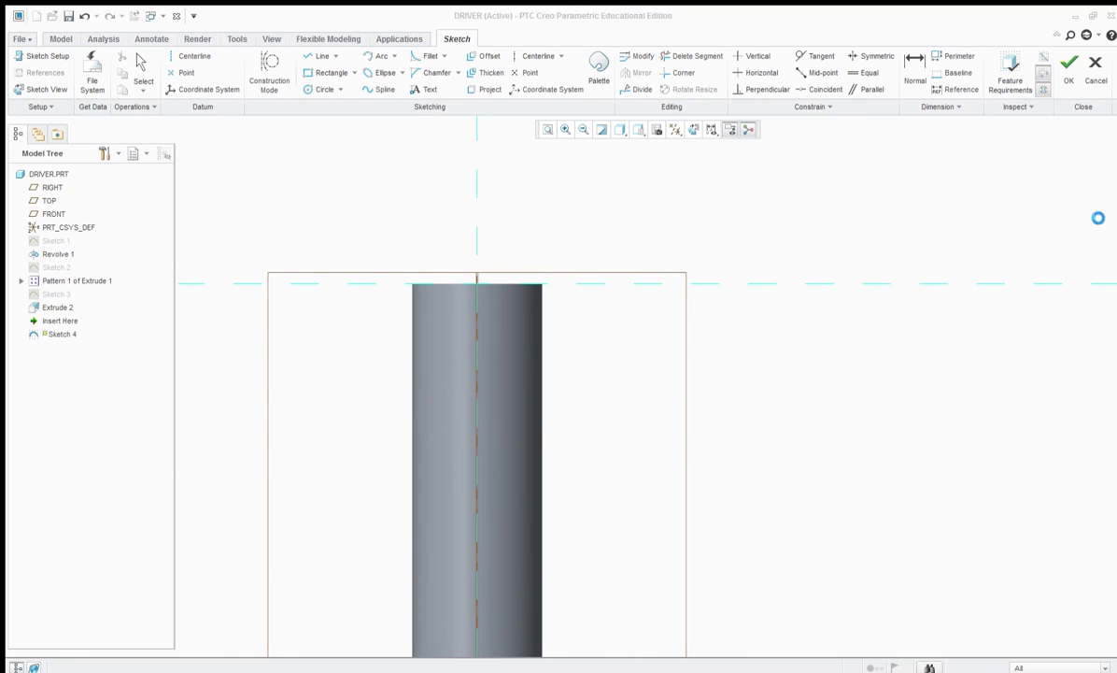
# - Place a vertical datum centerline along the shaft's axis
pyautogui.scroll(2, 624, 344)
pyautogui.keyDown('shift'); pyautogui.moveTo(627, 349); pyautogui.dragTo(633, 247, button='middle'); pyautogui.keyUp('shift')
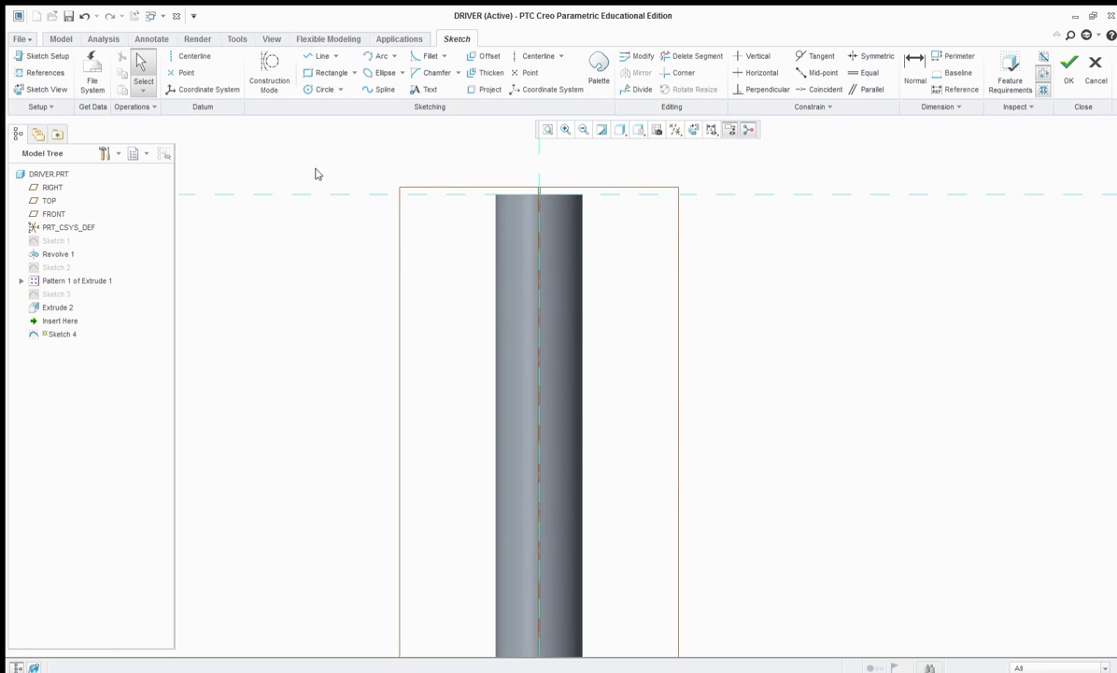
pyautogui.click(196, 56)
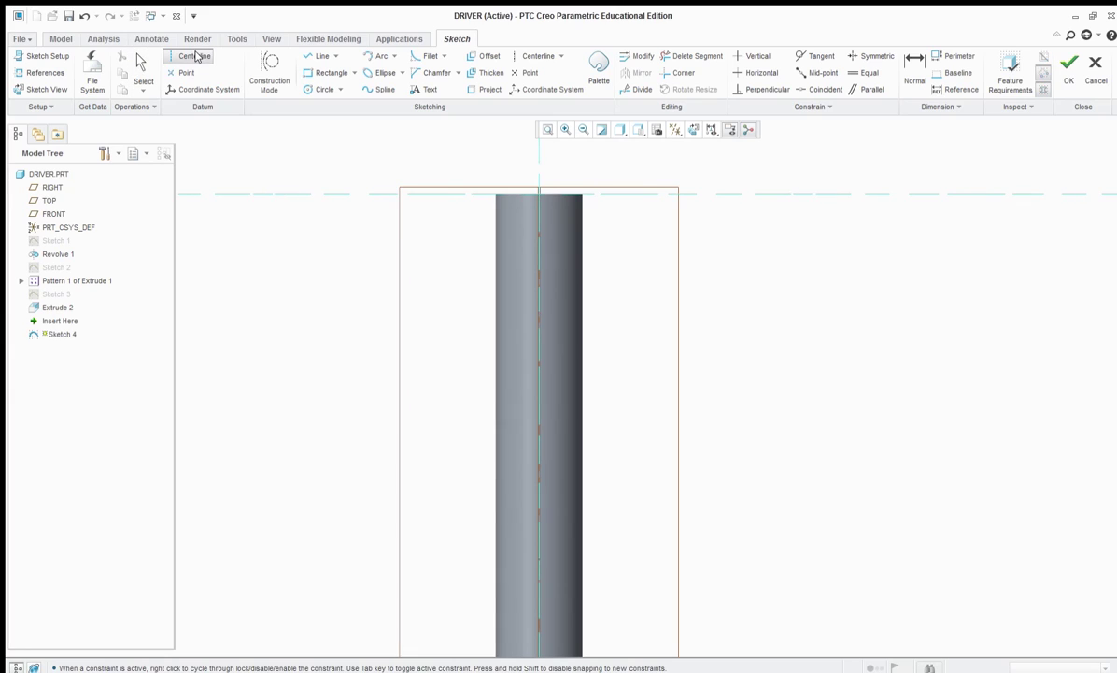
pyautogui.click(538, 195)
pyautogui.click(536, 225)
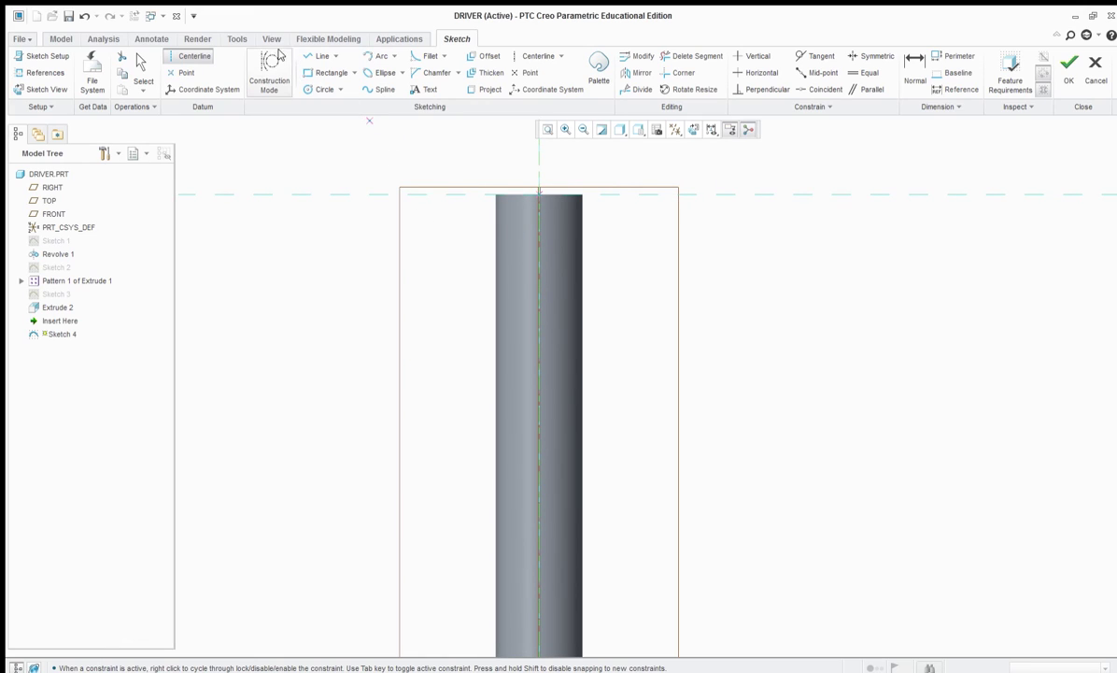
# - Add both long side edges of the shaft as sketch references
pyautogui.click(314, 57)
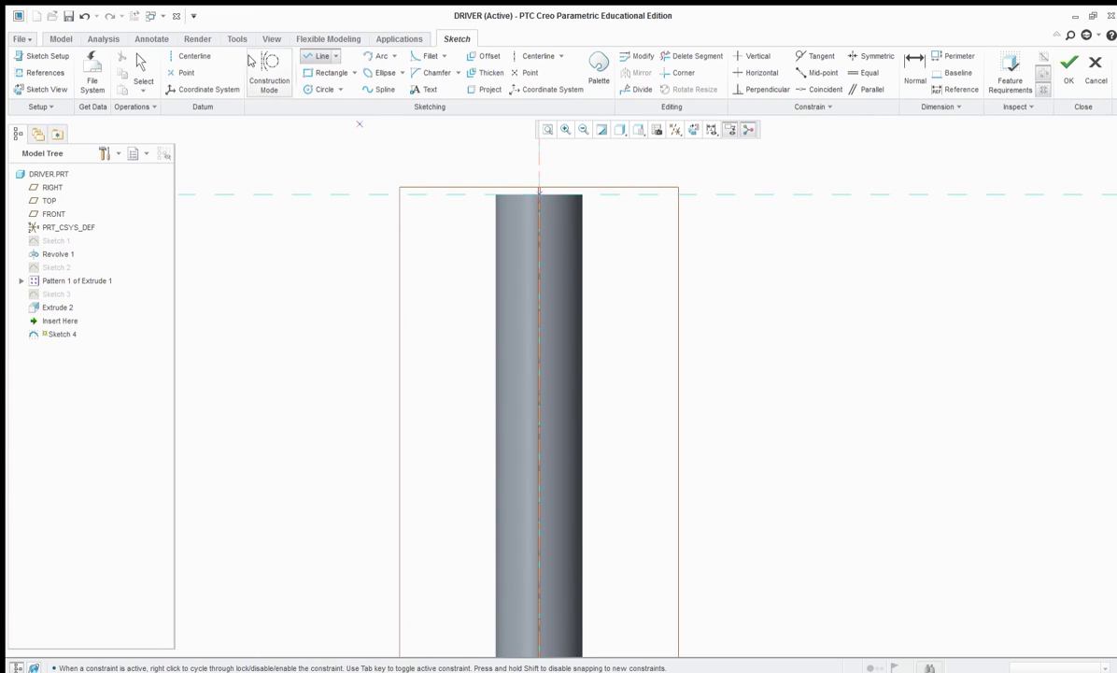
pyautogui.click(41, 74)
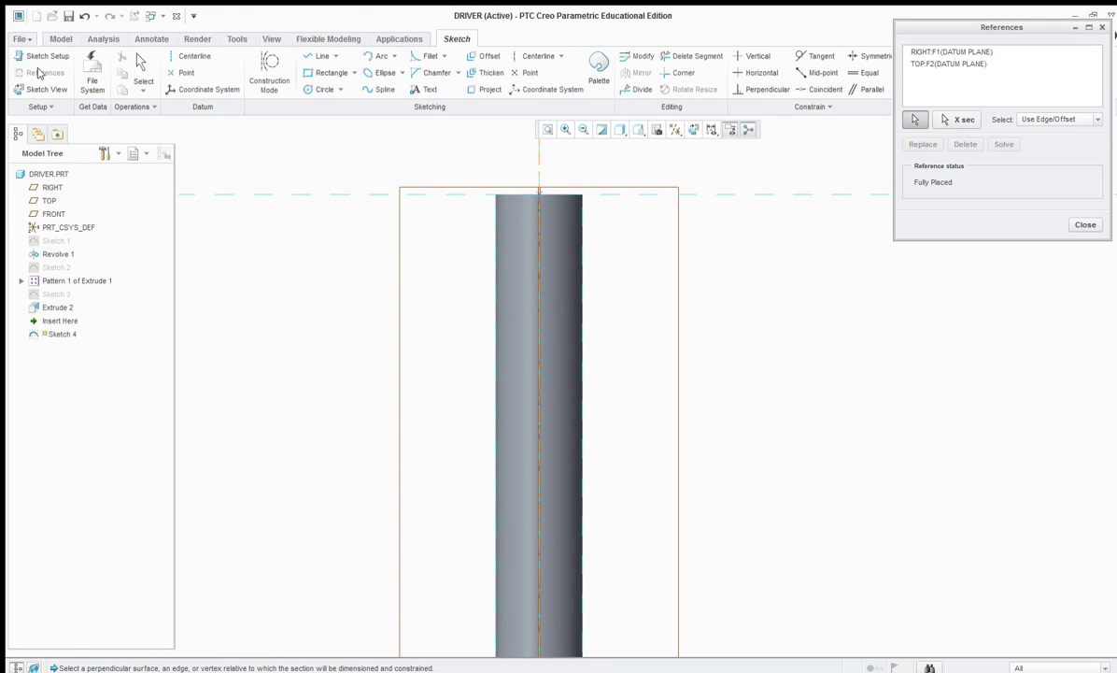
pyautogui.click(1085, 224)
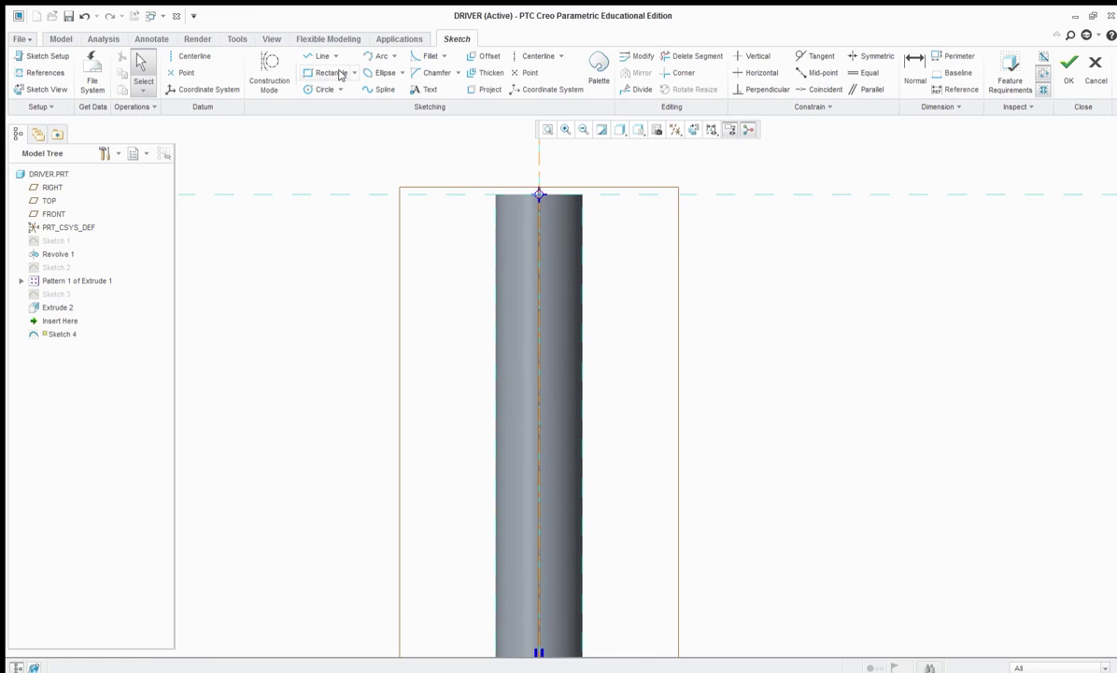
# - Sketch a slanted line from one side edge of the shaft to its end edge, stopping about 0.01 short of the centerline
pyautogui.click(300, 56)
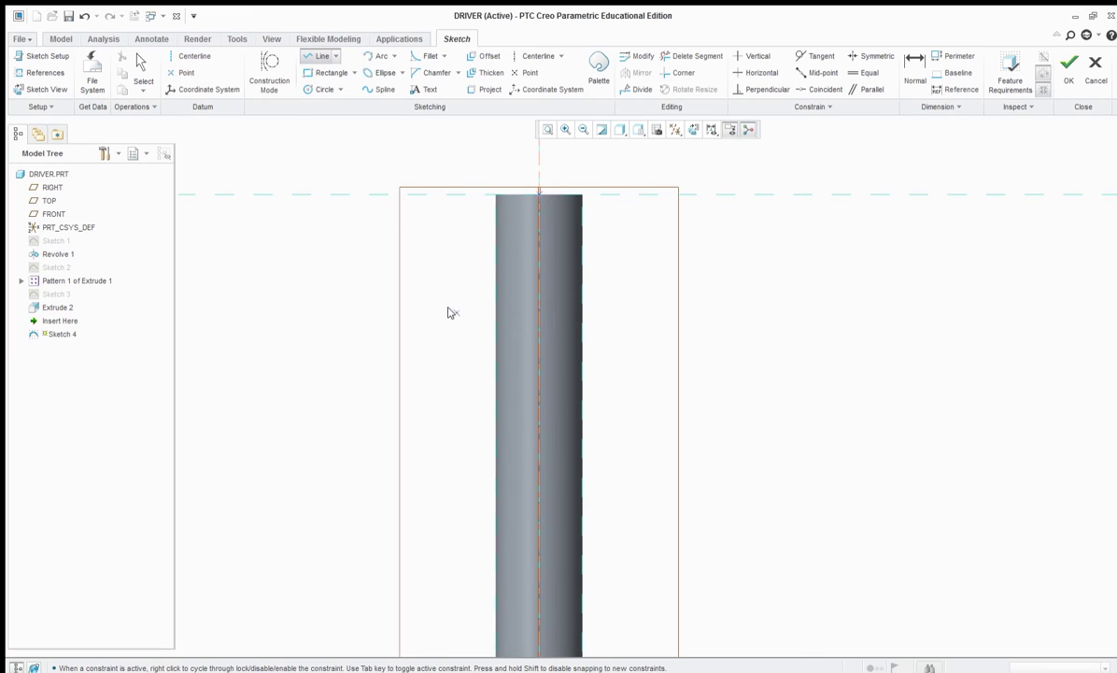
pyautogui.scroll(5, 449, 312)
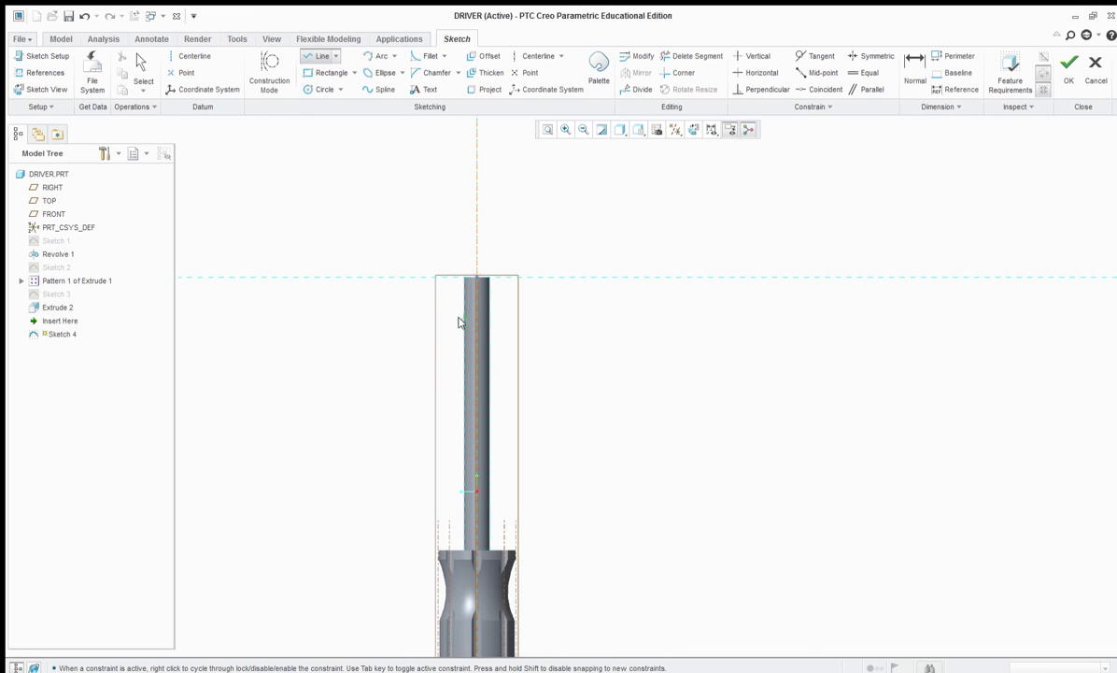
pyautogui.scroll(-5, 459, 309)
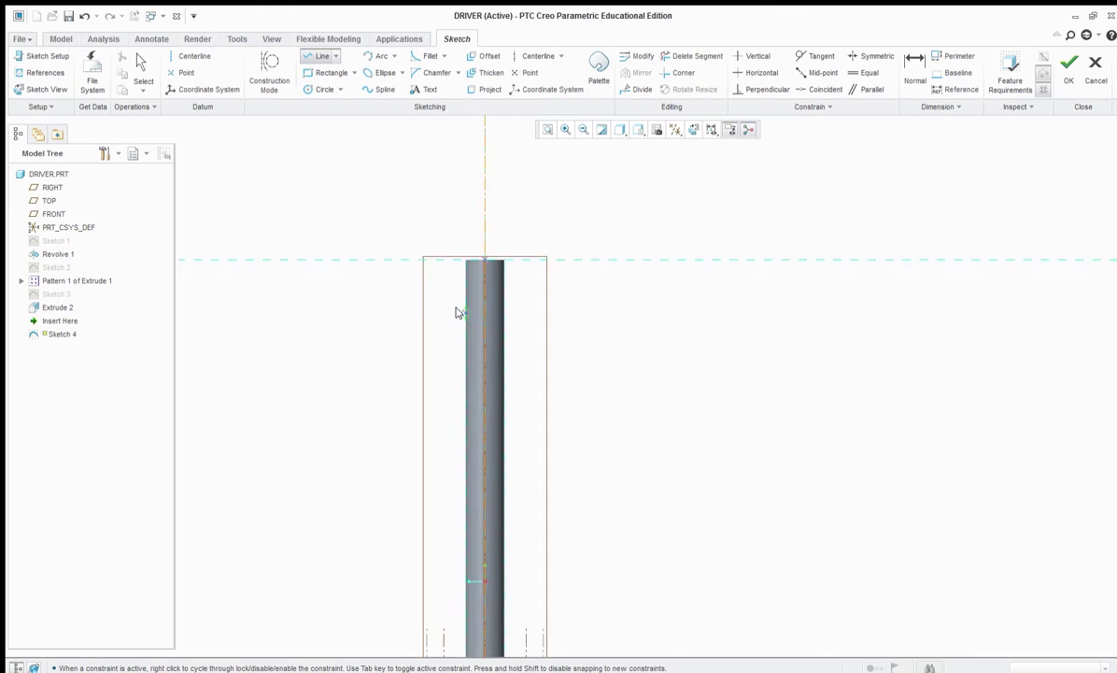
pyautogui.keyDown('shift'); pyautogui.moveTo(432, 352); pyautogui.dragTo(418, 364, button='middle'); pyautogui.keyUp('shift')
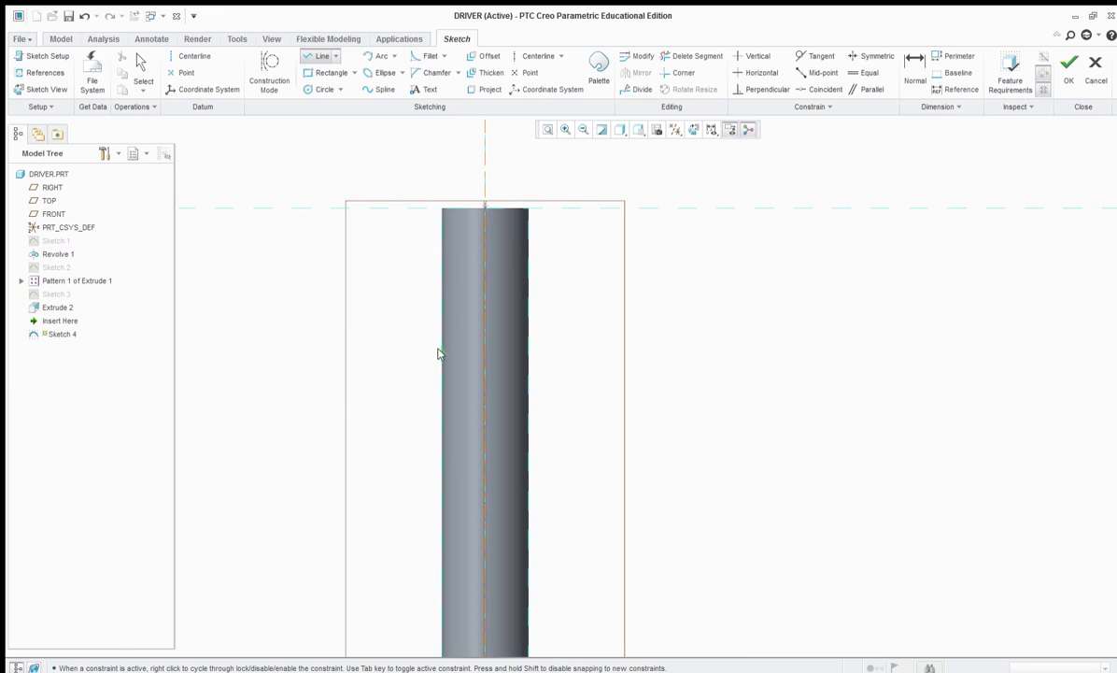
pyautogui.click(441, 352)
pyautogui.scroll(3, 472, 206)
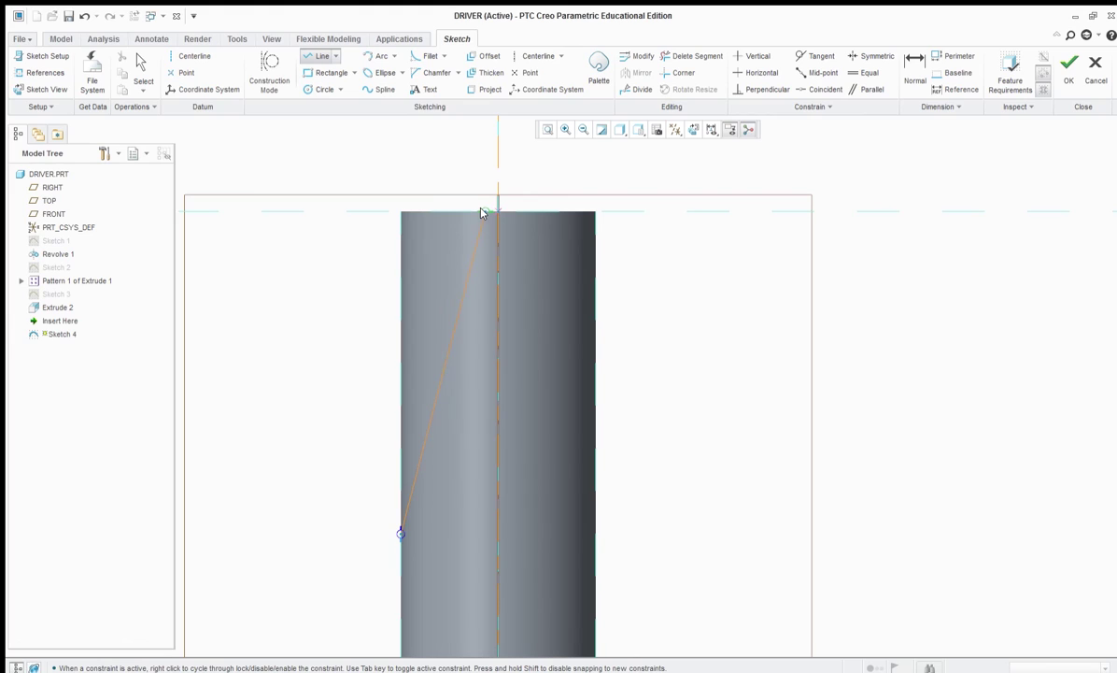
pyautogui.scroll(2, 481, 212)
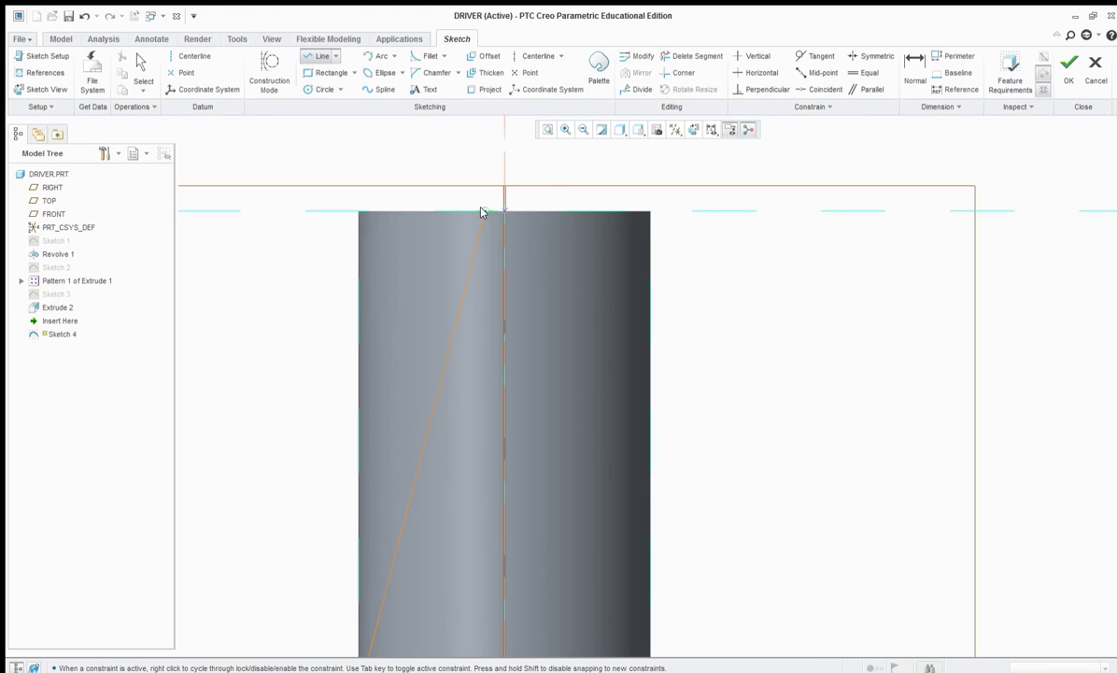
pyautogui.click(490, 207)
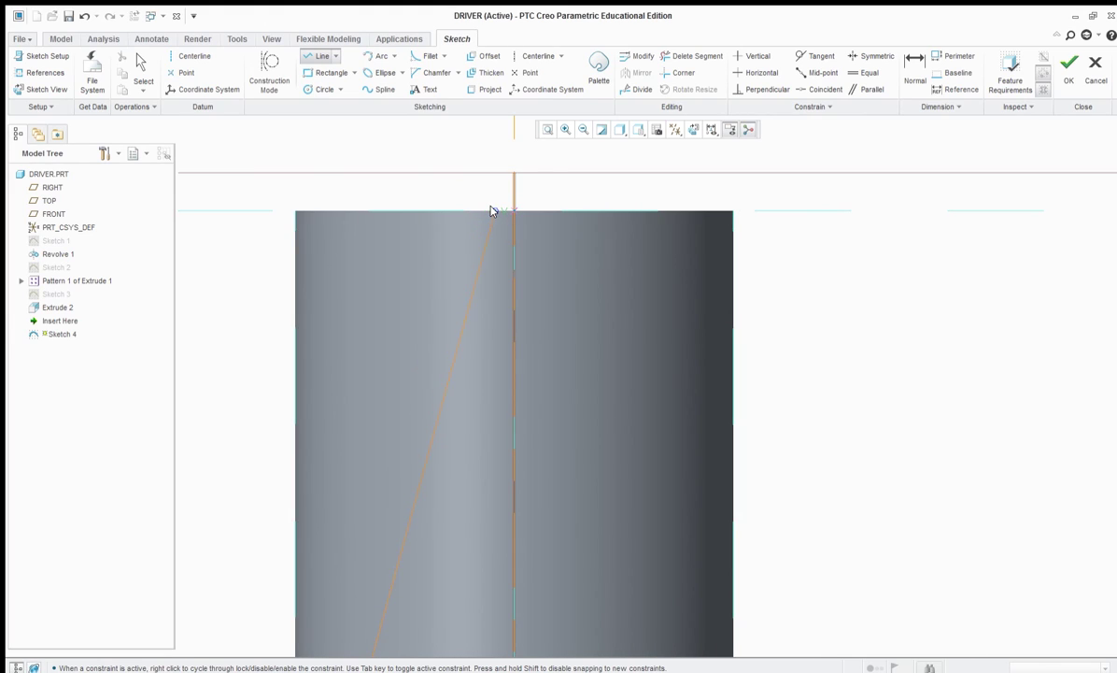
pyautogui.middleClick(462, 187)
pyautogui.scroll(-1, 467, 271)
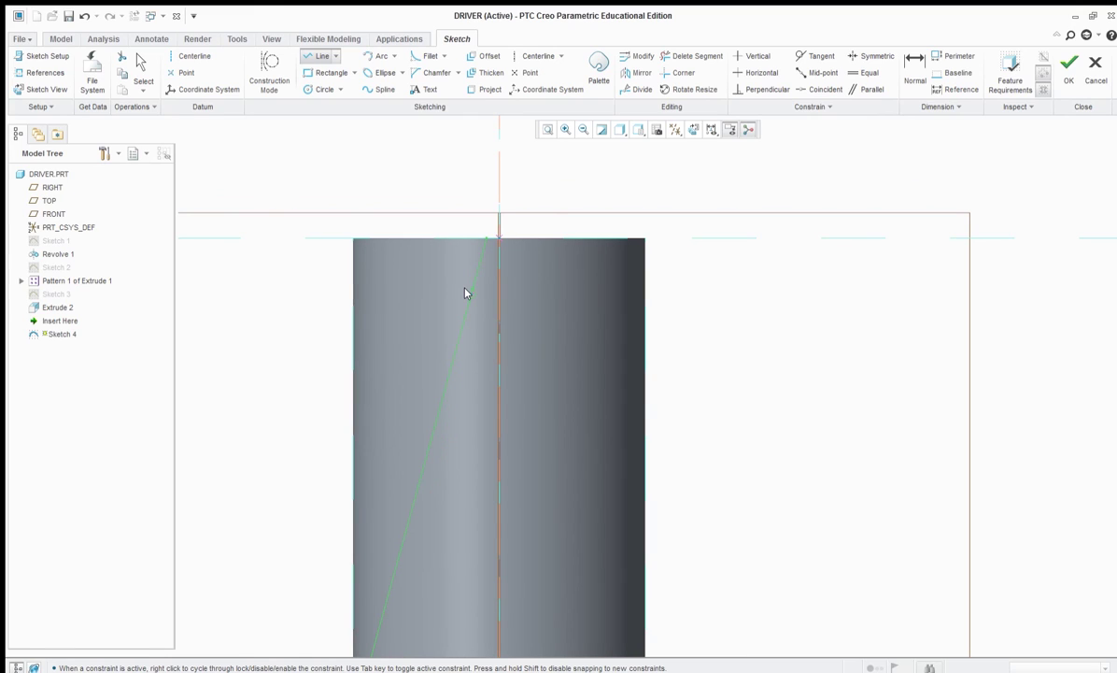
pyautogui.scroll(-1, 445, 420)
pyautogui.scroll(4, 461, 299)
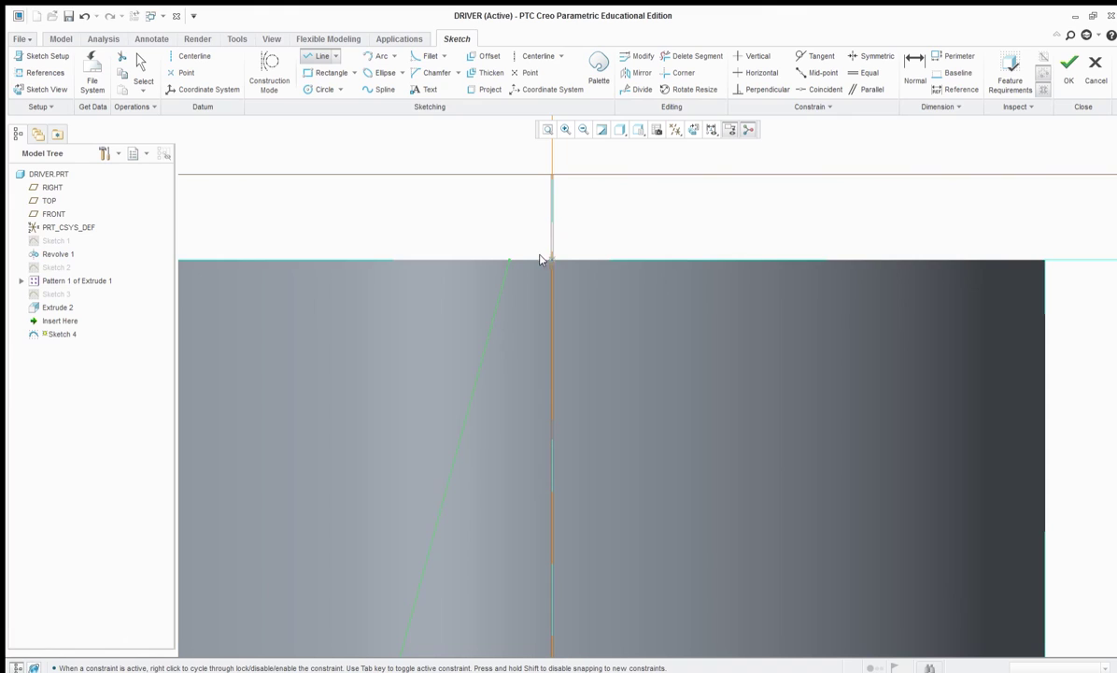
pyautogui.middleClick(481, 219)
# - Sketch a short horizontal line along the shaft's end edge from the slanted line's upper endpoint to the centerline
pyautogui.scroll(-3, 481, 219)
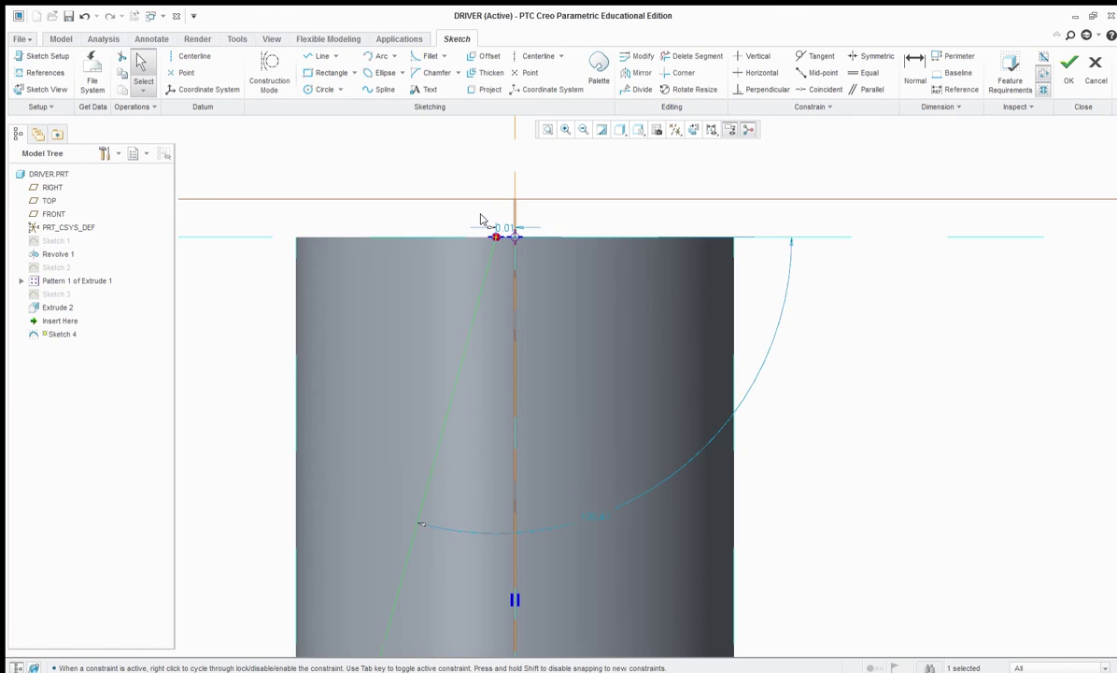
pyautogui.scroll(-1, 393, 580)
pyautogui.keyDown('shift'); pyautogui.moveTo(353, 414); pyautogui.dragTo(357, 251, button='middle'); pyautogui.keyUp('shift')
pyautogui.scroll(1, 391, 495)
pyautogui.keyDown('shift'); pyautogui.moveTo(319, 409); pyautogui.dragTo(285, 487, button='middle'); pyautogui.keyUp('shift')
pyautogui.scroll(-1, 292, 463)
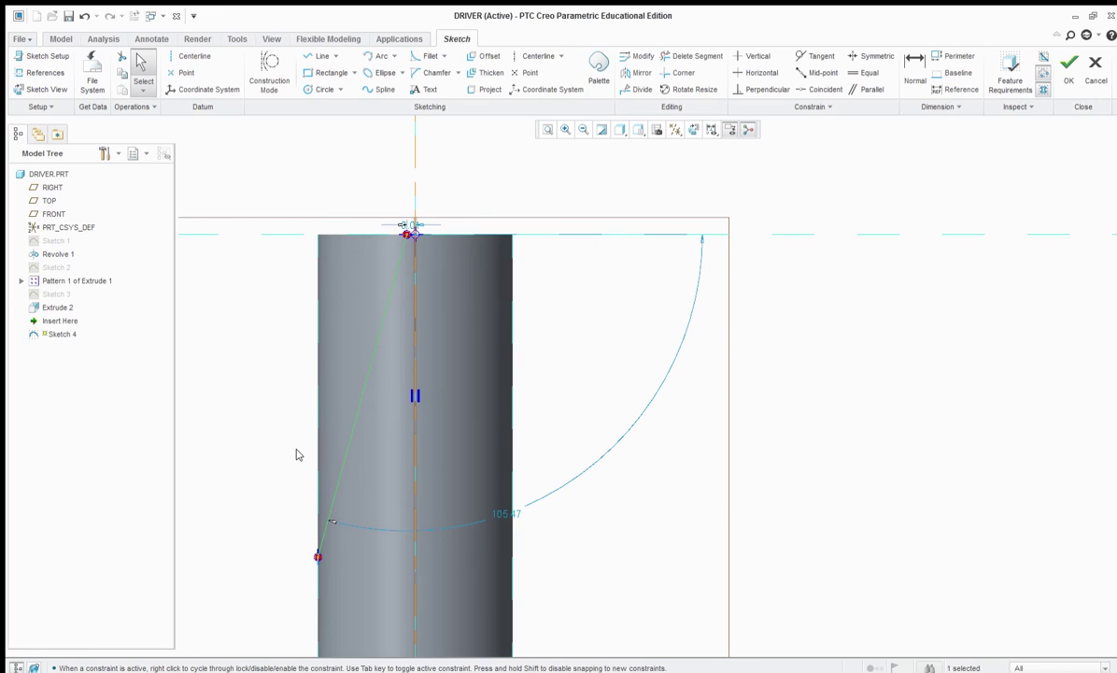
pyautogui.scroll(2, 413, 245)
pyautogui.scroll(1, 403, 199)
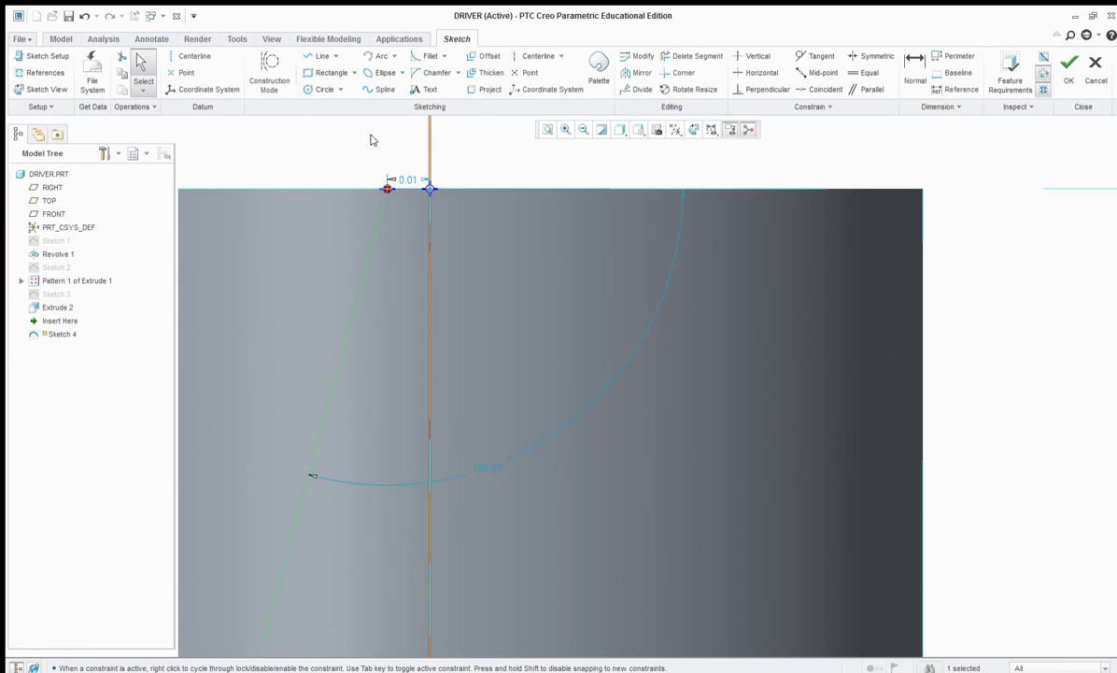
pyautogui.click(307, 54)
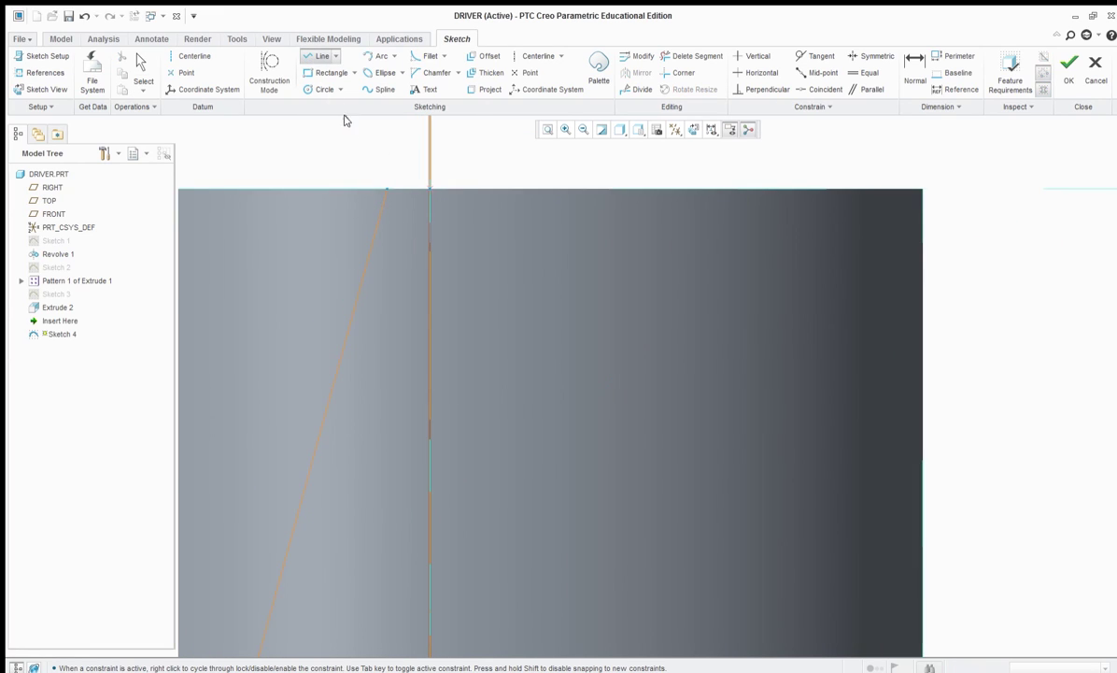
pyautogui.click(385, 188)
pyautogui.click(428, 187)
pyautogui.middleClick(460, 174)
pyautogui.middleClick(460, 174)
pyautogui.scroll(-2, 461, 174)
pyautogui.scroll(-3, 461, 176)
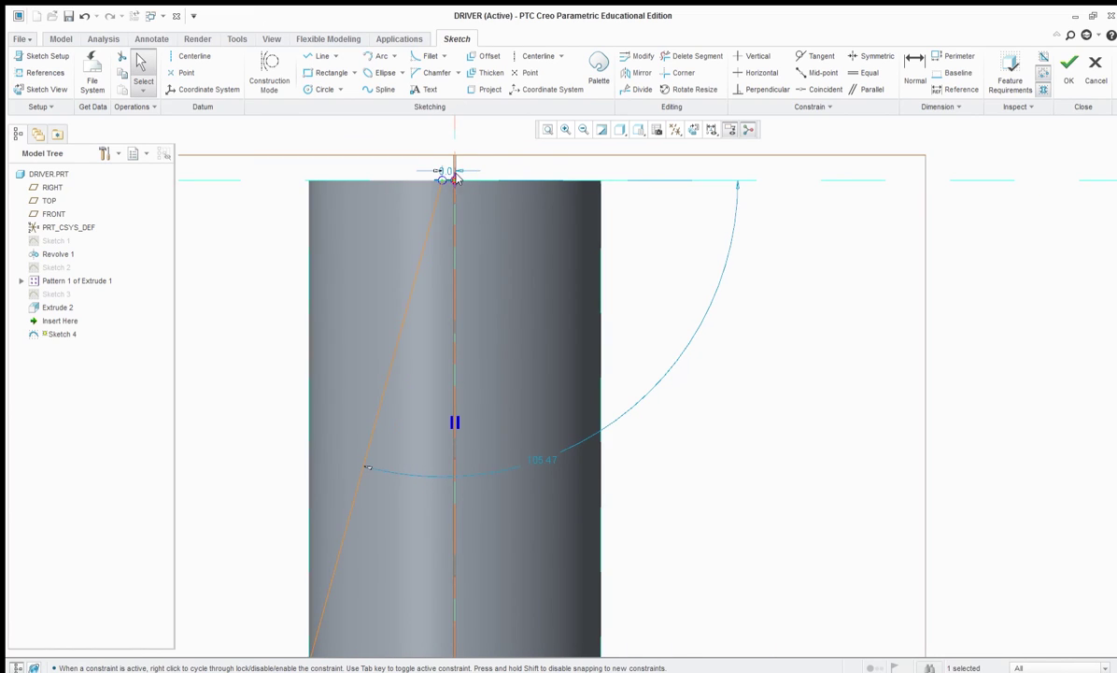
# - Mirror the slanted line and the short end line about the vertical centerline
pyautogui.click(145, 70)
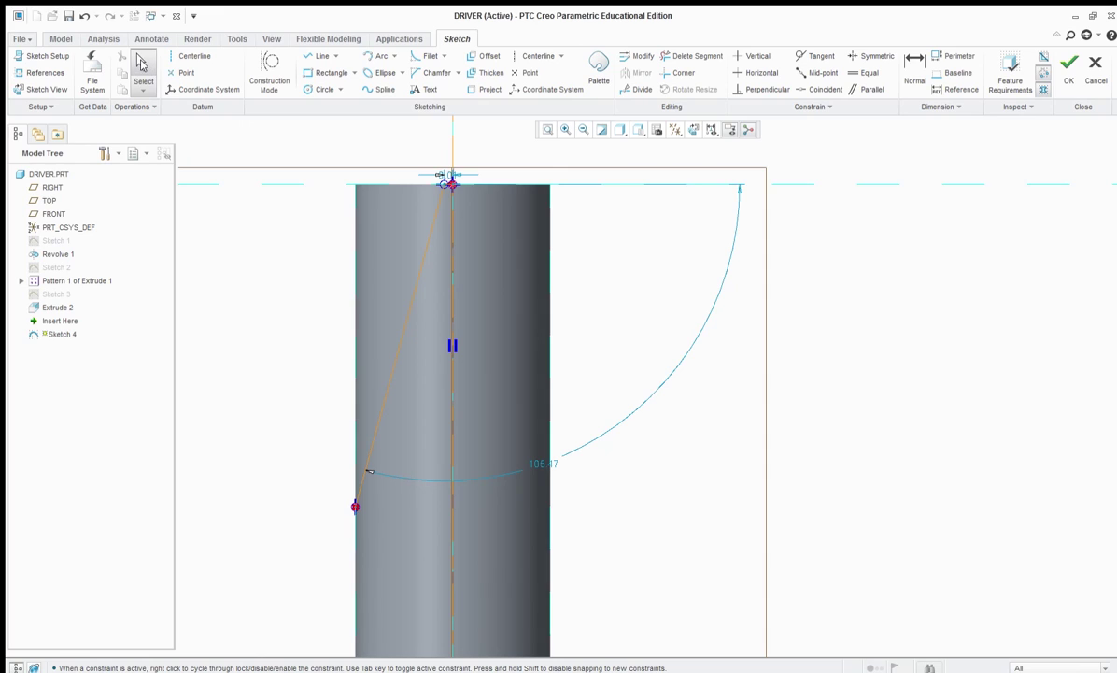
pyautogui.click(427, 268)
pyautogui.scroll(4, 451, 177)
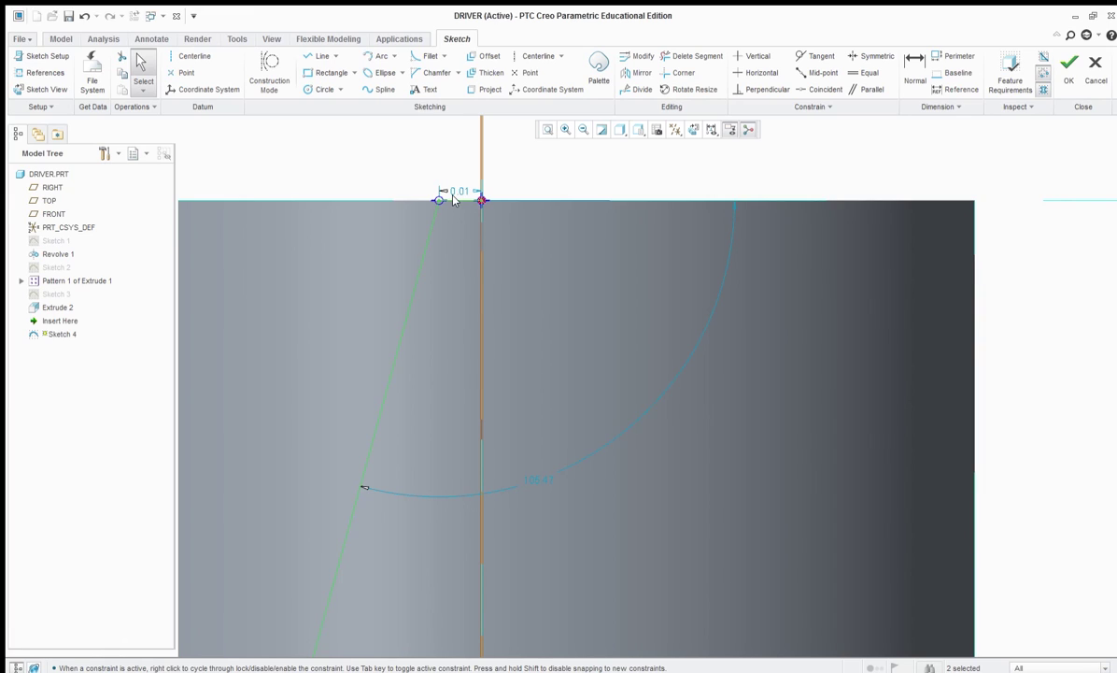
pyautogui.scroll(-2, 401, 168)
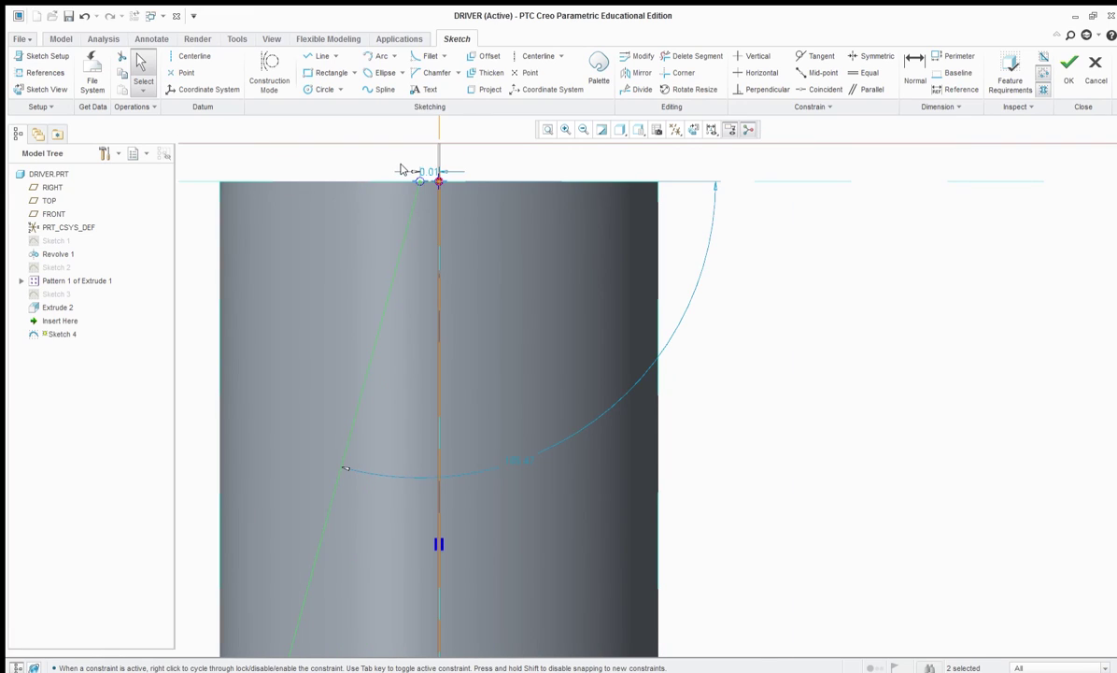
pyautogui.click(639, 74)
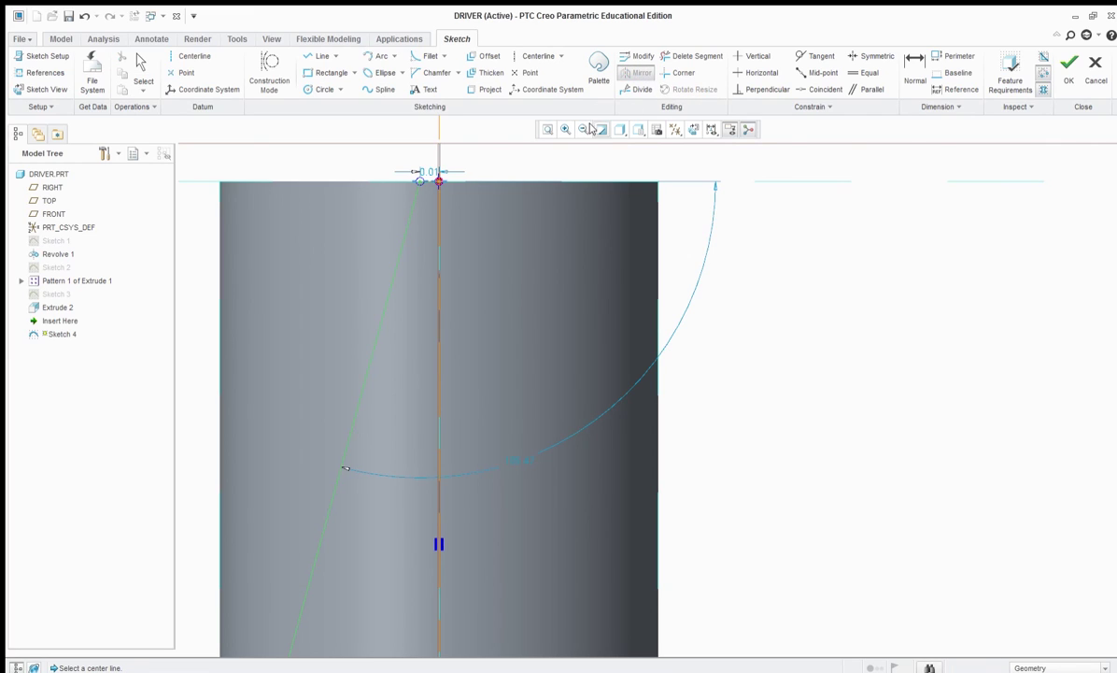
pyautogui.click(439, 157)
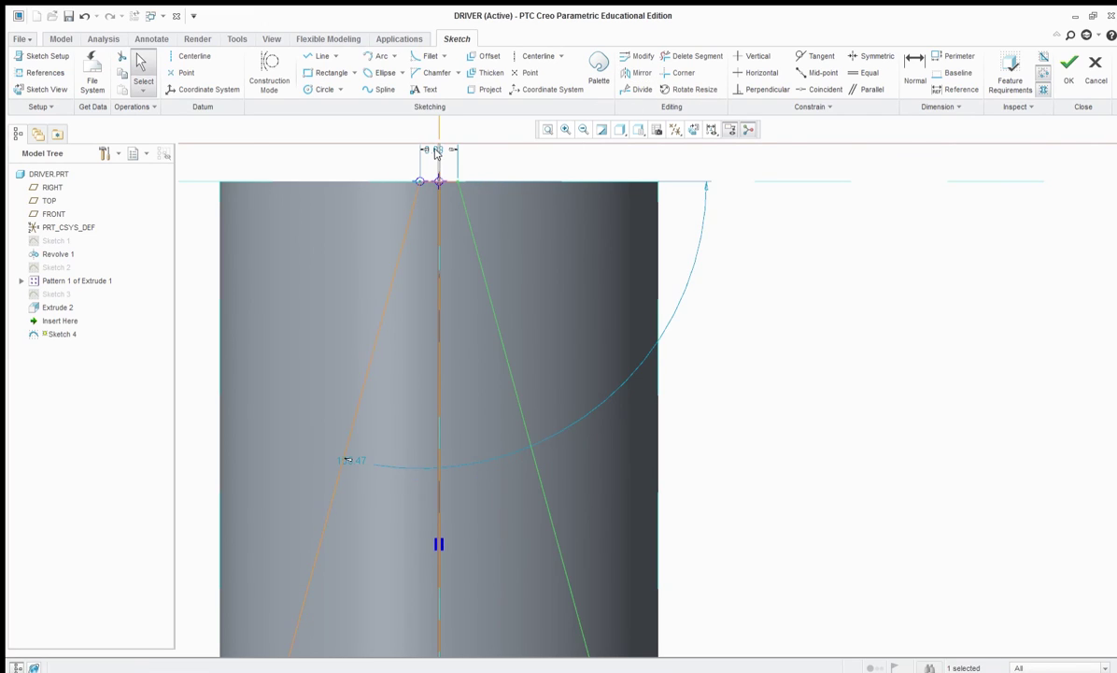
pyautogui.scroll(-2, 434, 209)
pyautogui.scroll(-2, 421, 188)
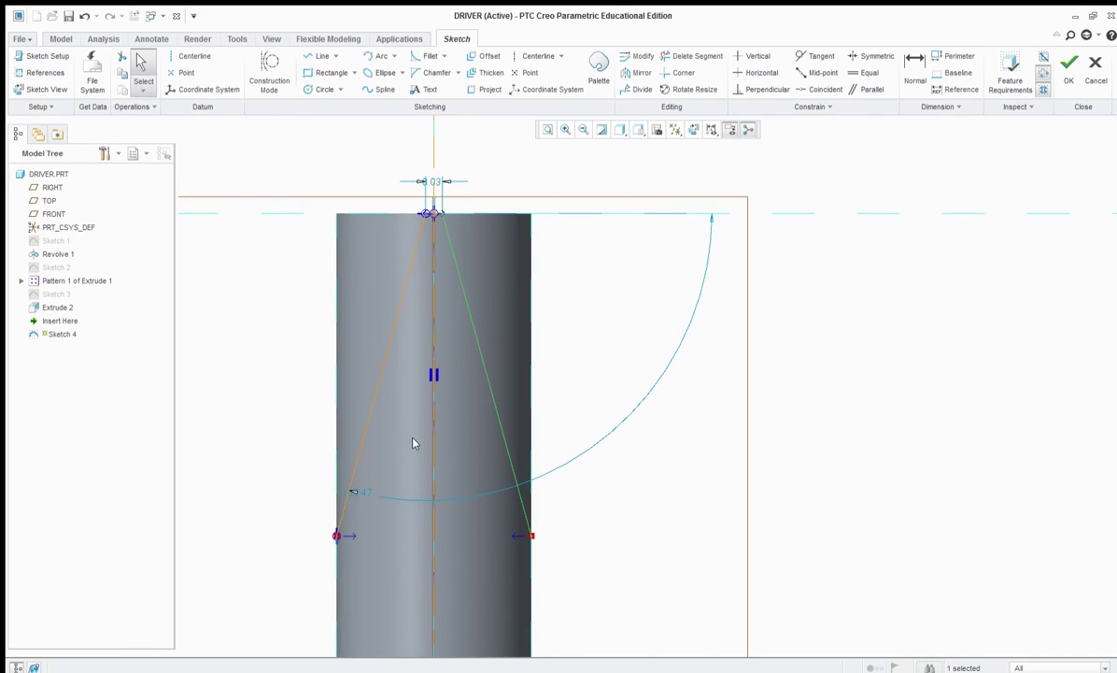
# - Close the profile around the shaft's tip with straight lines, about 0.49 wide and 0.64 high, joining both slanted lines' lower endpoints, and finish the sketch
pyautogui.click(307, 56)
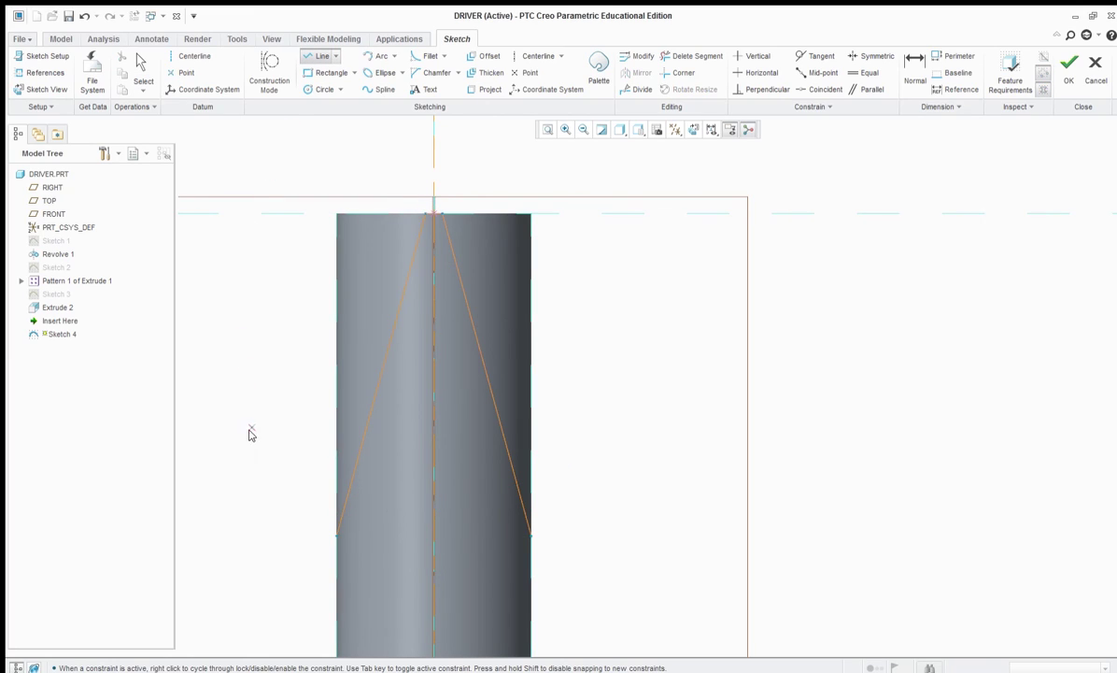
pyautogui.click(333, 535)
pyautogui.click(293, 535)
pyautogui.click(293, 158)
pyautogui.click(584, 158)
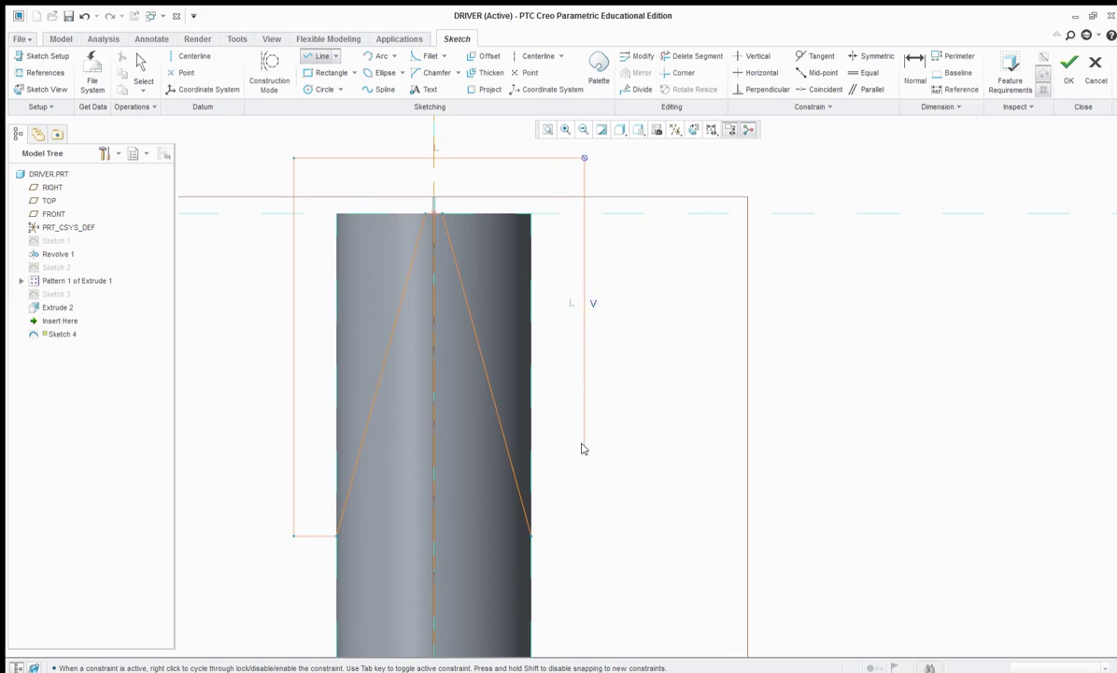
pyautogui.click(585, 535)
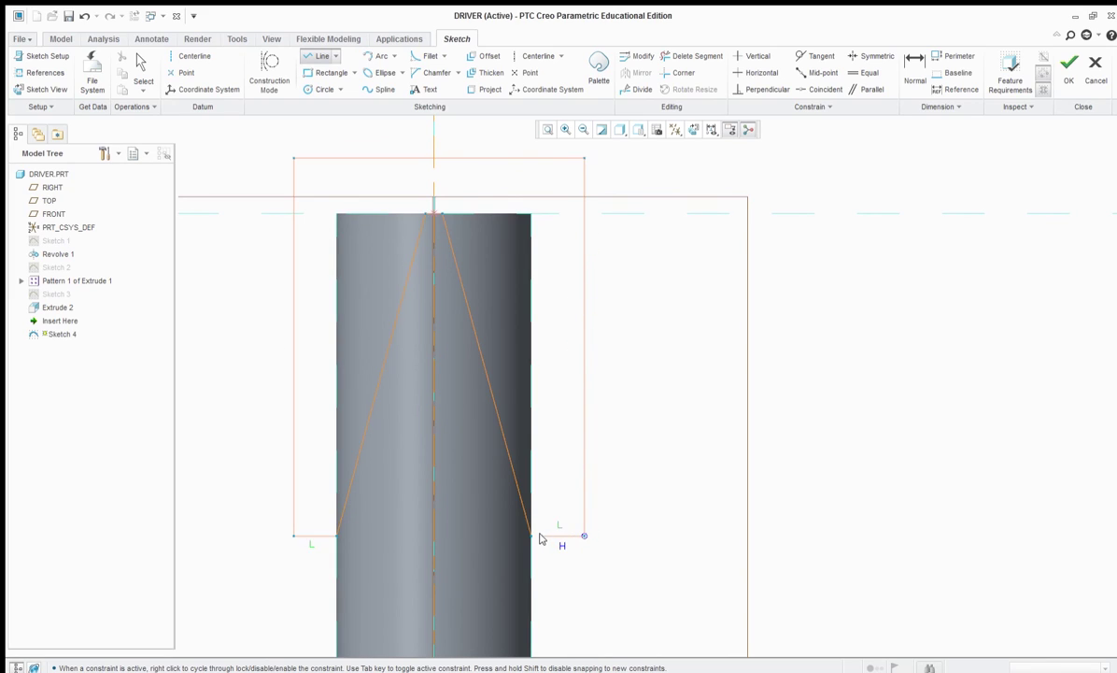
pyautogui.click(530, 535)
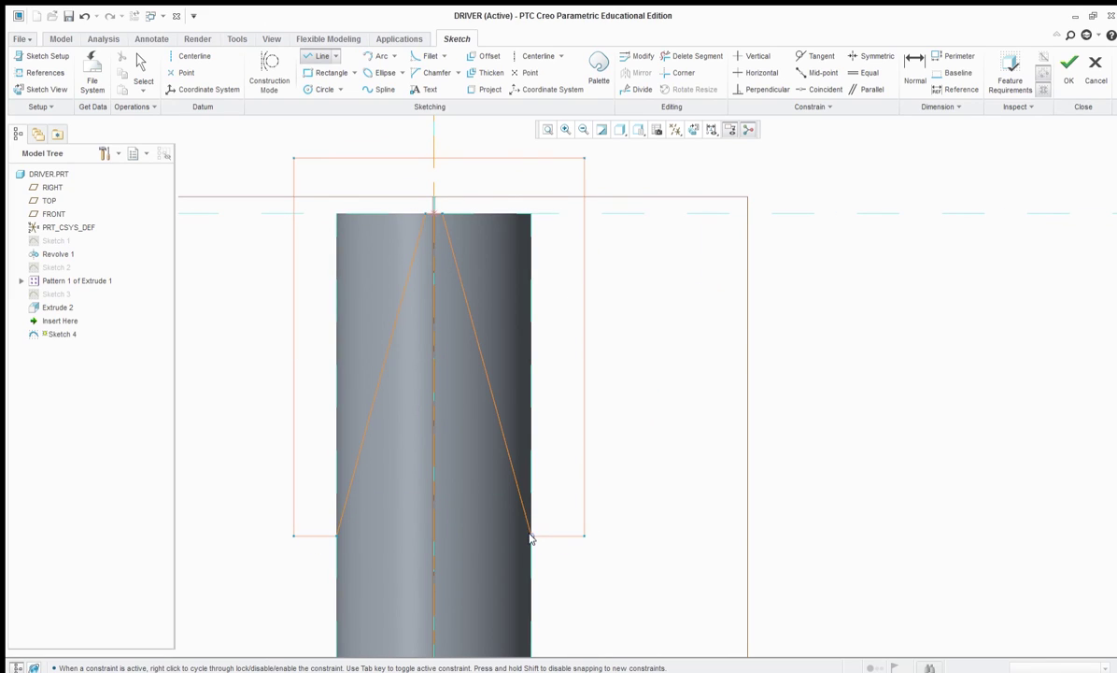
pyautogui.middleClick(647, 417)
pyautogui.middleClick(647, 417)
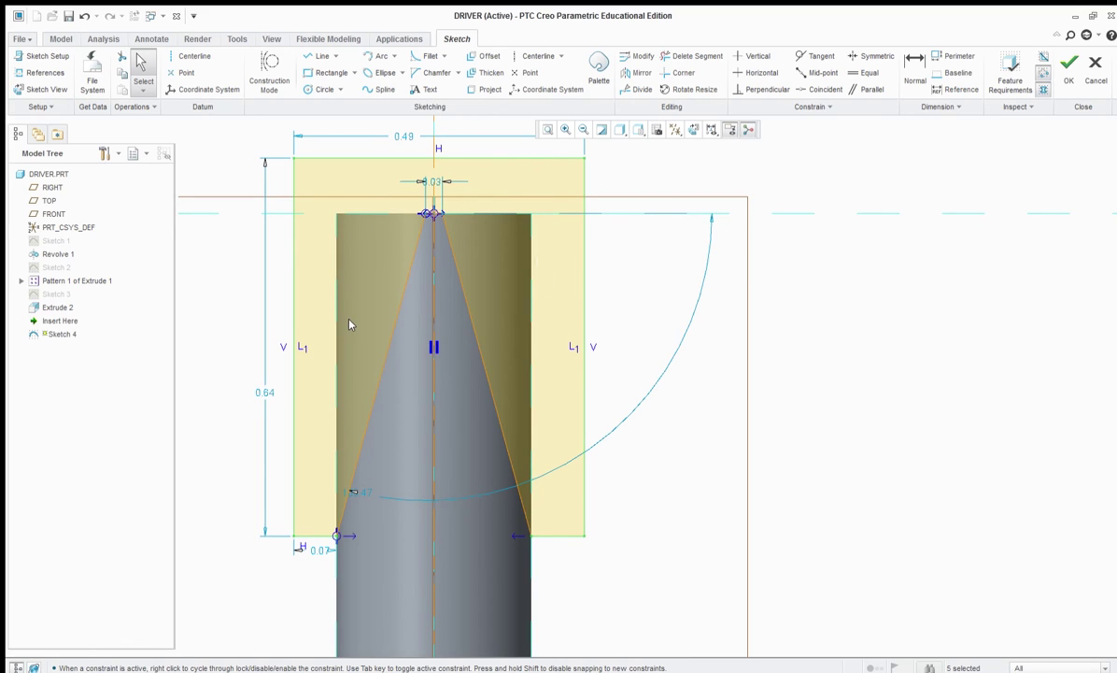
pyautogui.click(1068, 63)
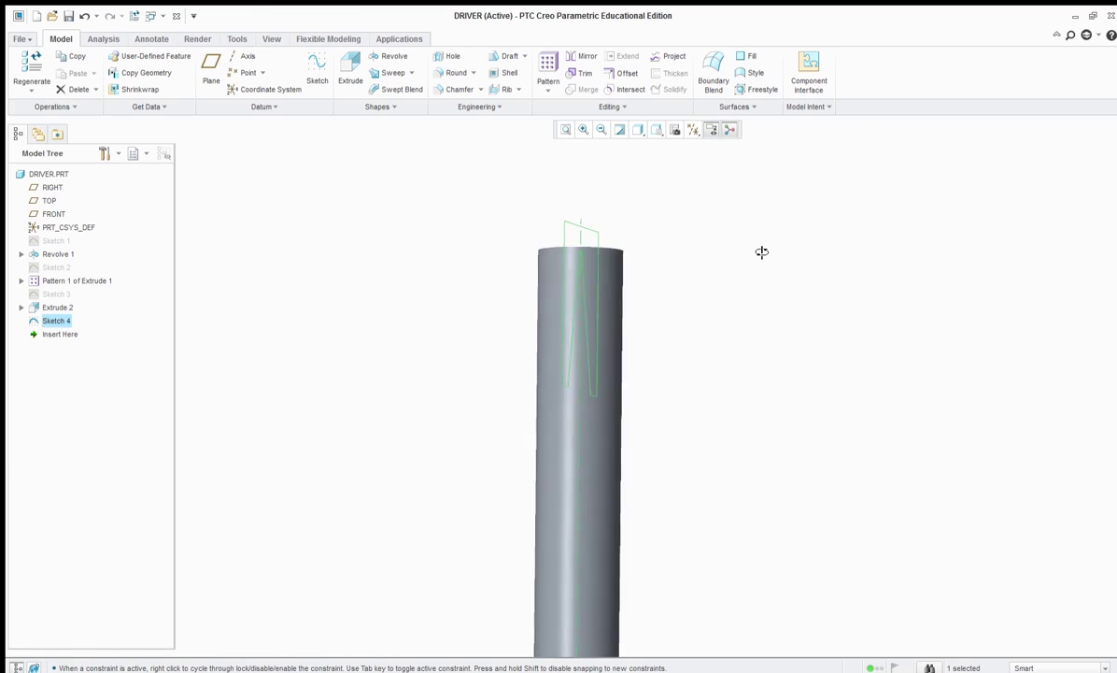
# - Extrude the tip profile symmetrically about its sketch plane to a depth of about 1.09, removing material from the shaft
pyautogui.click(351, 67)
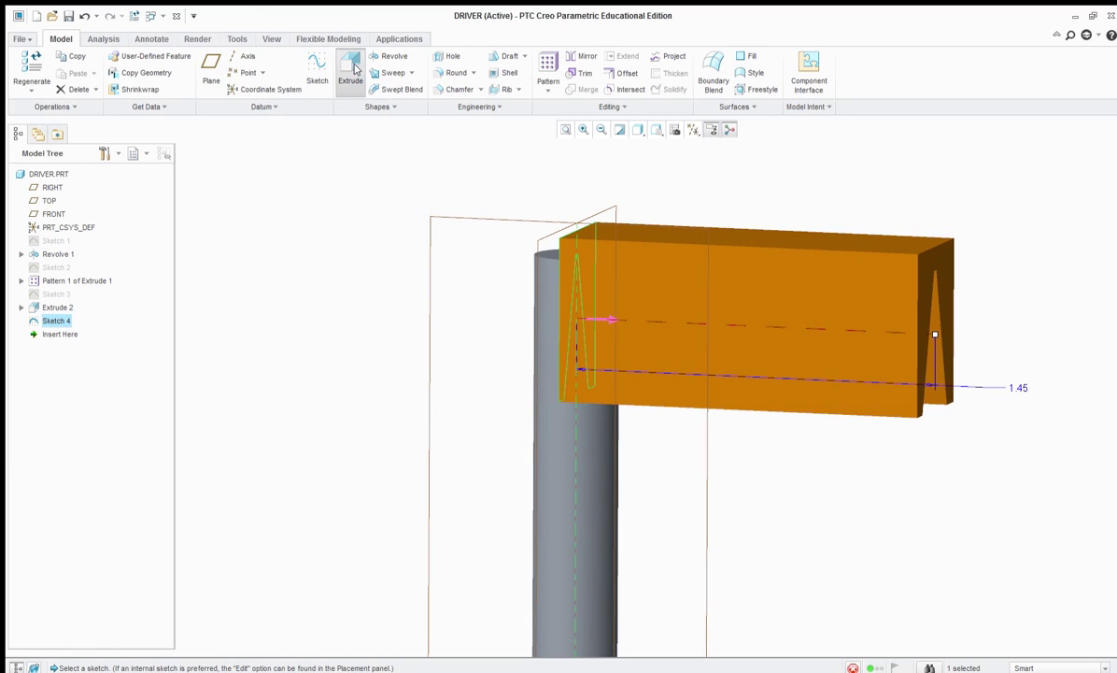
pyautogui.moveTo(935, 335)
pyautogui.mouseDown()
pyautogui.moveTo(449, 321)
pyautogui.moveTo(699, 339)
pyautogui.moveTo(646, 322)
pyautogui.moveTo(493, 308)
pyautogui.mouseUp()
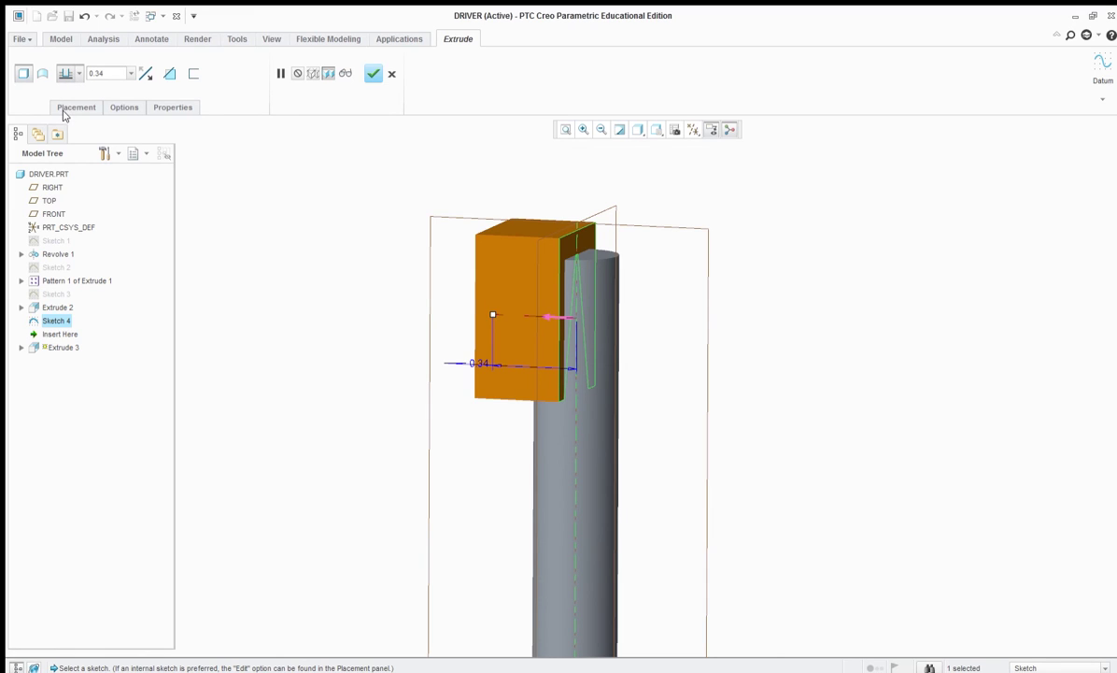
pyautogui.moveTo(614, 317)
pyautogui.mouseDown()
pyautogui.moveTo(823, 349)
pyautogui.moveTo(774, 326)
pyautogui.moveTo(443, 312)
pyautogui.mouseUp()
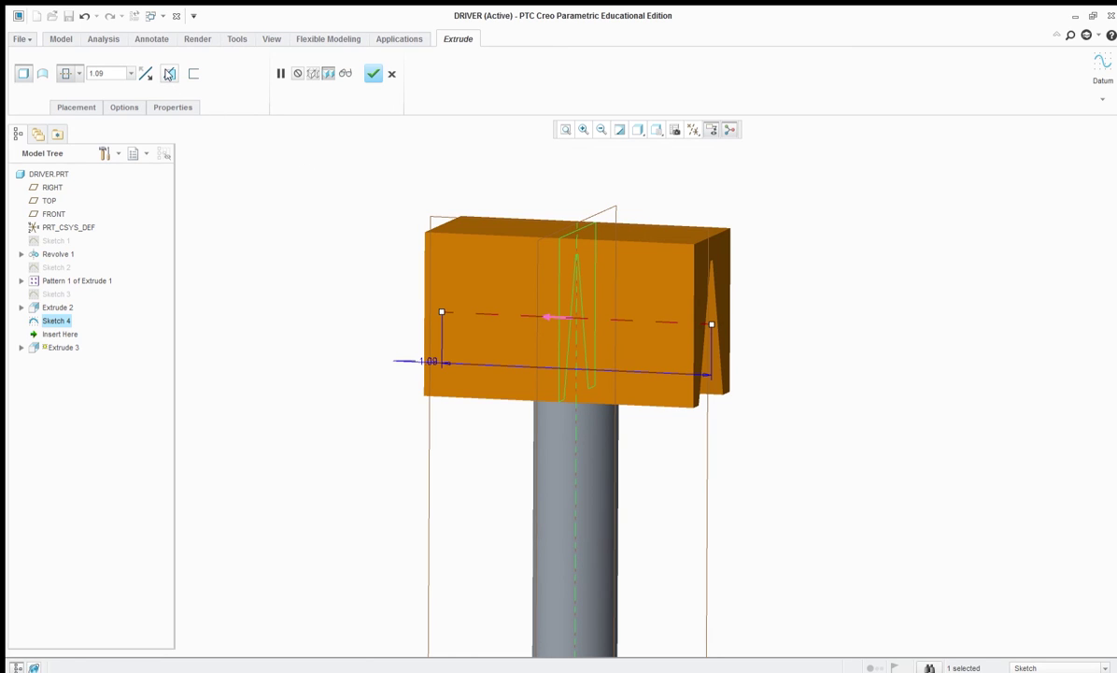
pyautogui.click(169, 73)
pyautogui.moveTo(443, 284)
pyautogui.mouseDown(button='middle')
pyautogui.moveTo(414, 252)
pyautogui.moveTo(381, 304)
pyautogui.moveTo(346, 278)
pyautogui.moveTo(400, 261)
pyautogui.moveTo(379, 277)
pyautogui.moveTo(444, 299)
pyautogui.moveTo(414, 217)
pyautogui.moveTo(424, 287)
pyautogui.mouseUp(button='middle')
pyautogui.click(393, 75)
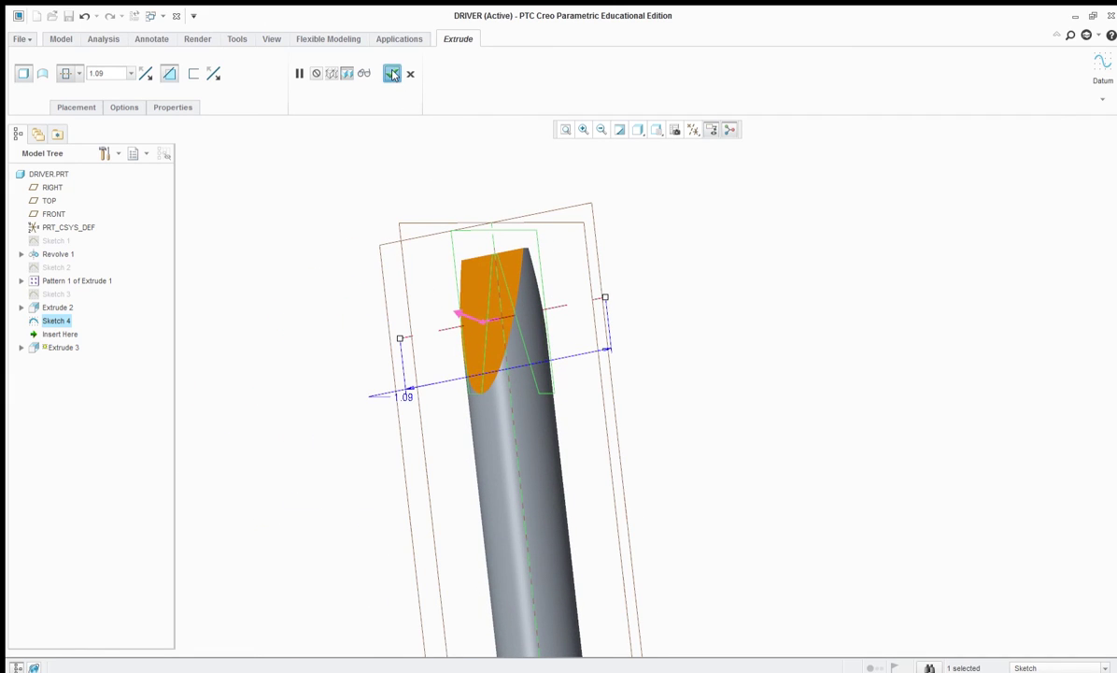
# - Examine the tapered tip, the complete screwdriver and the tip sketch's placement from several angles
pyautogui.scroll(-5, 309, 200)
pyautogui.moveTo(289, 204); pyautogui.dragTo(367, 252, button='middle')
pyautogui.scroll(4, 374, 248)
pyautogui.scroll(-3, 382, 239)
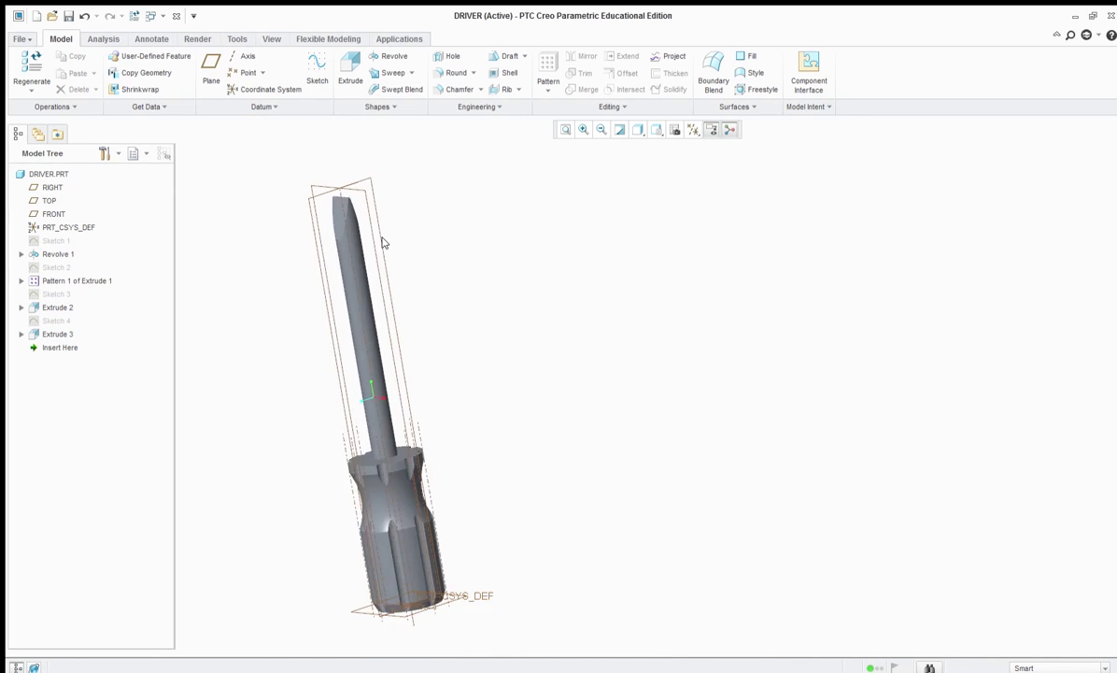
pyautogui.scroll(3, 349, 220)
pyautogui.moveTo(272, 239); pyautogui.dragTo(359, 194, button='middle')
pyautogui.scroll(3, 343, 203)
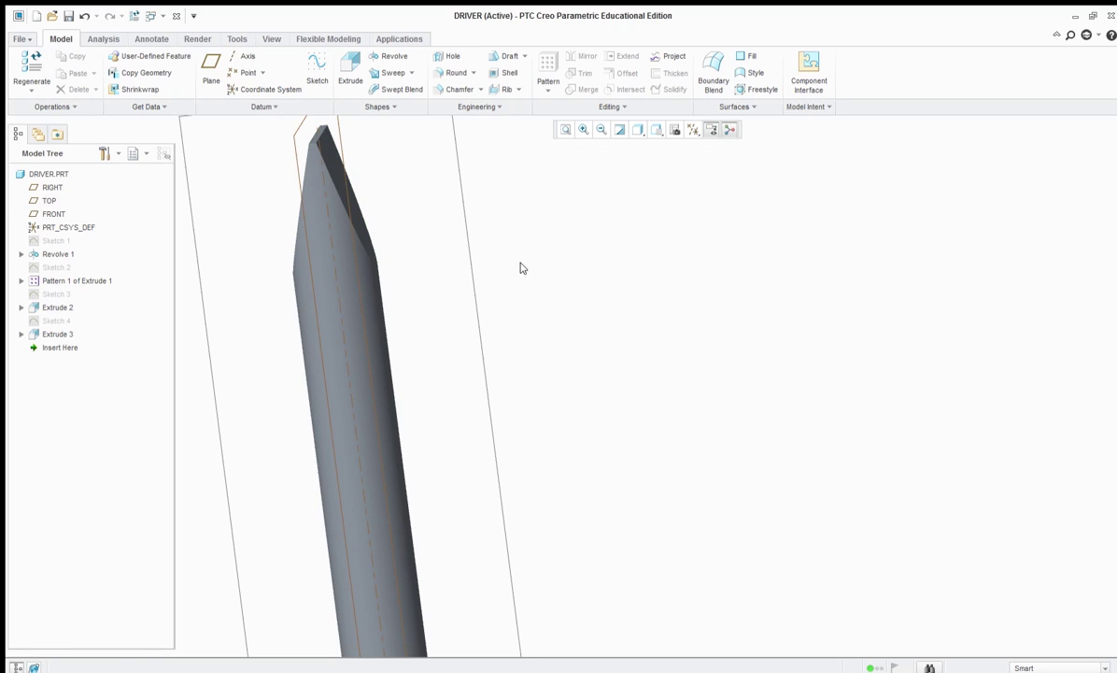
pyautogui.scroll(-5, 515, 289)
pyautogui.keyDown('shift'); pyautogui.moveTo(544, 289); pyautogui.dragTo(513, 303, button='middle'); pyautogui.keyUp('shift')
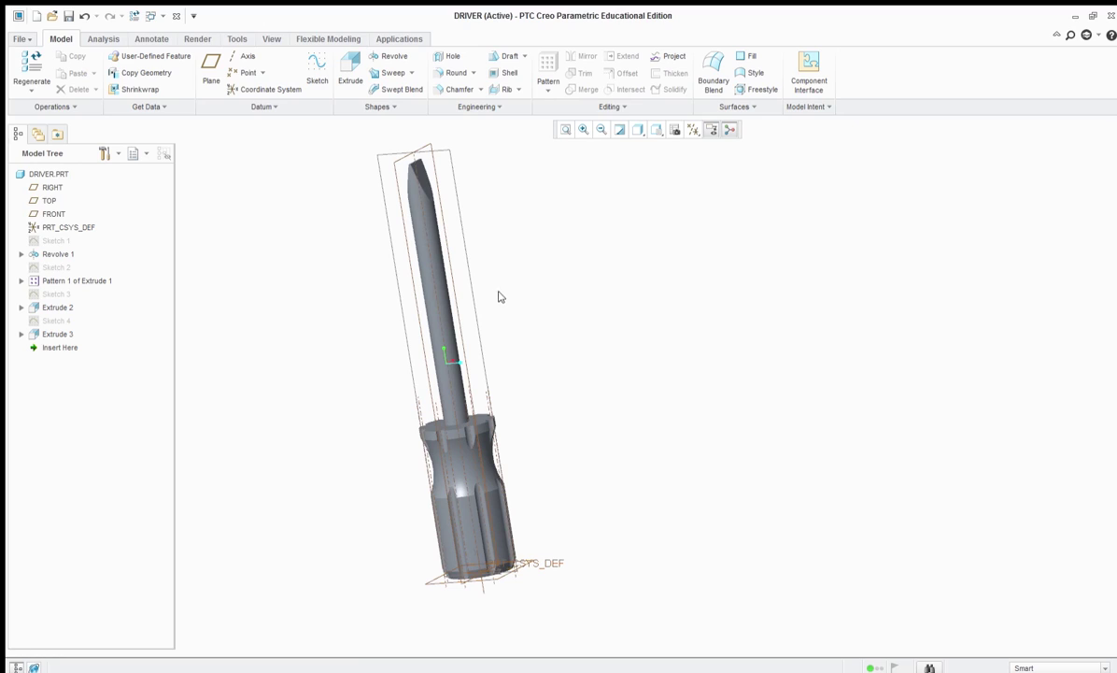
pyautogui.click(49, 320)
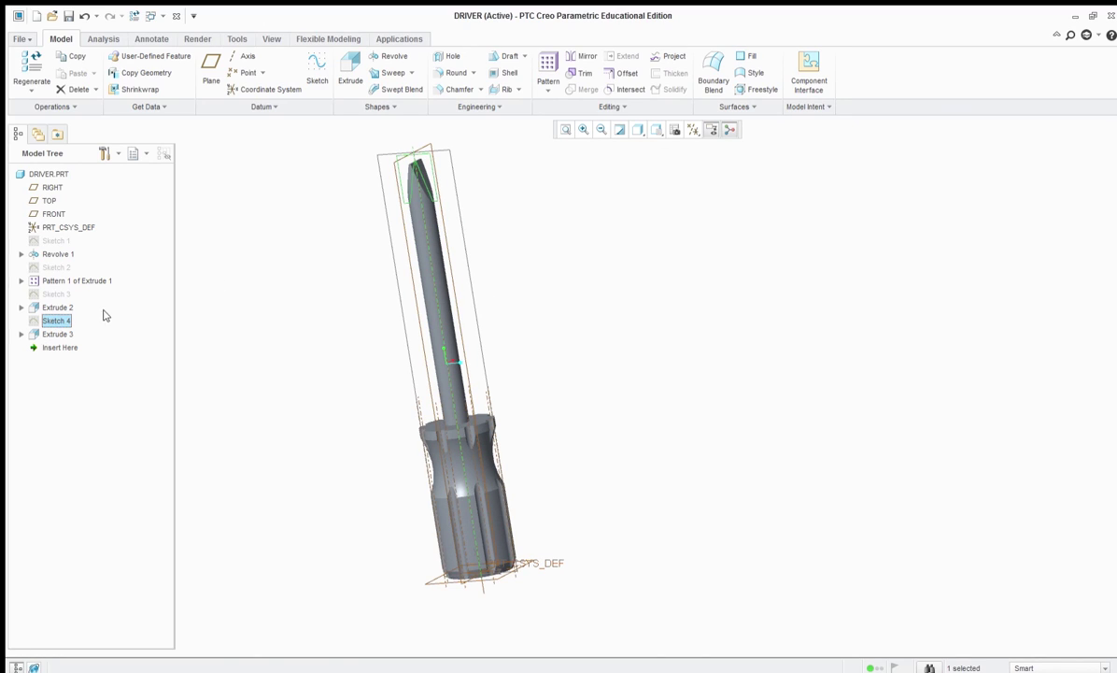
pyautogui.click(396, 229)
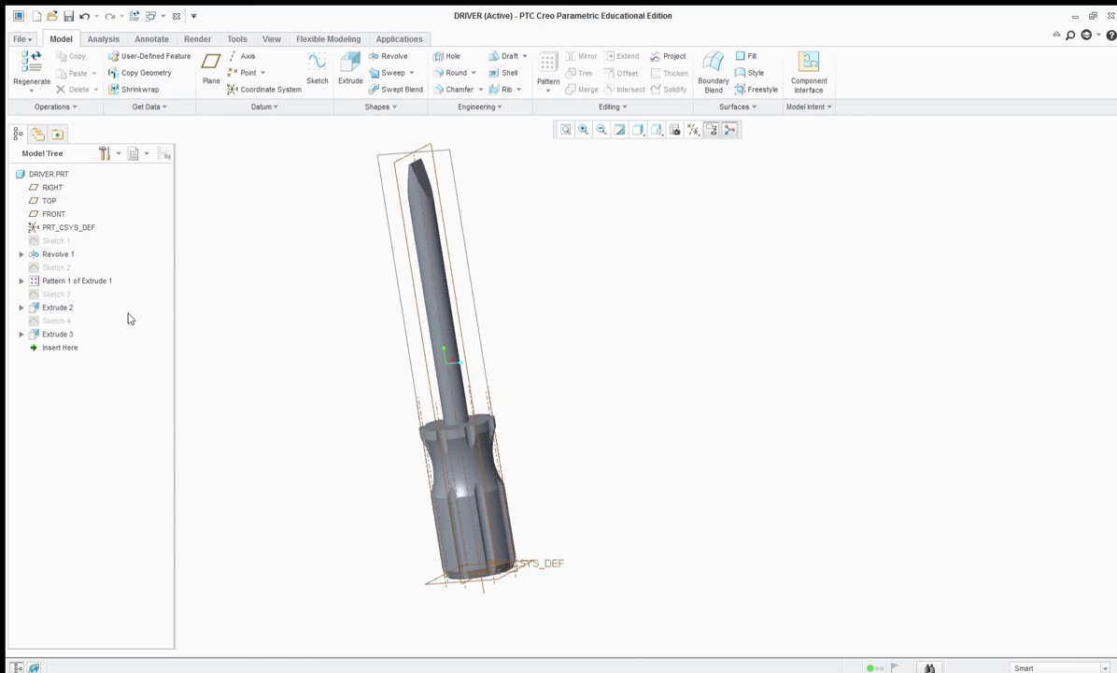
# - Edit the tip sketch, moving the profile's lower end down the shaft to a height of about 0.83, and finish the sketch
pyautogui.click(54, 320)
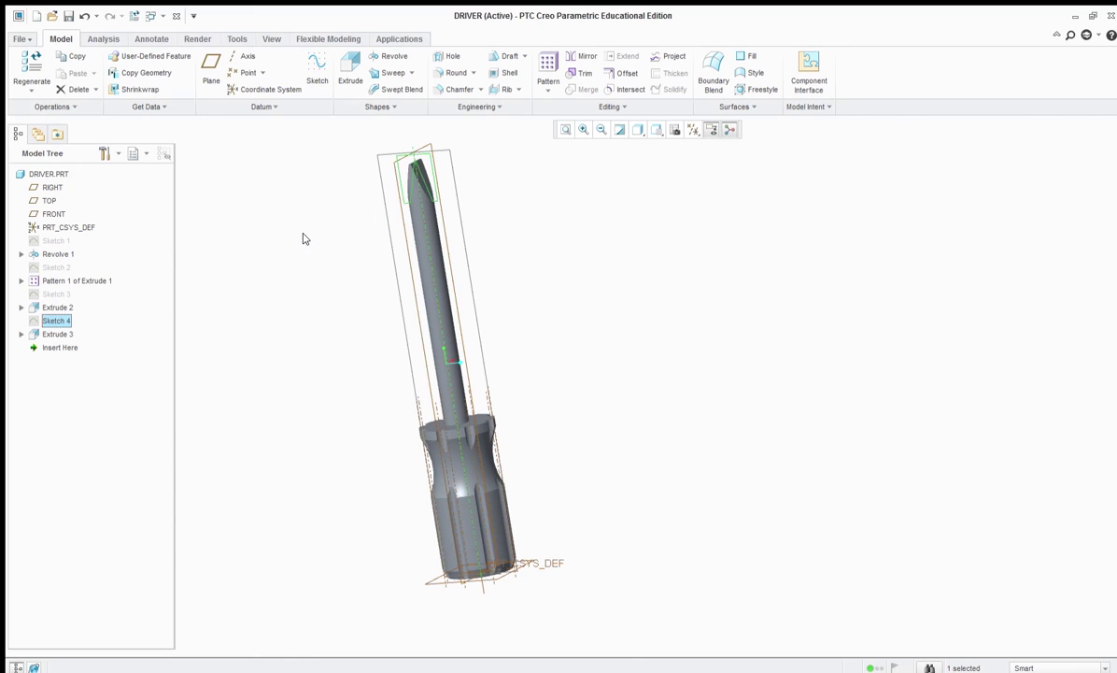
pyautogui.click(57, 323)
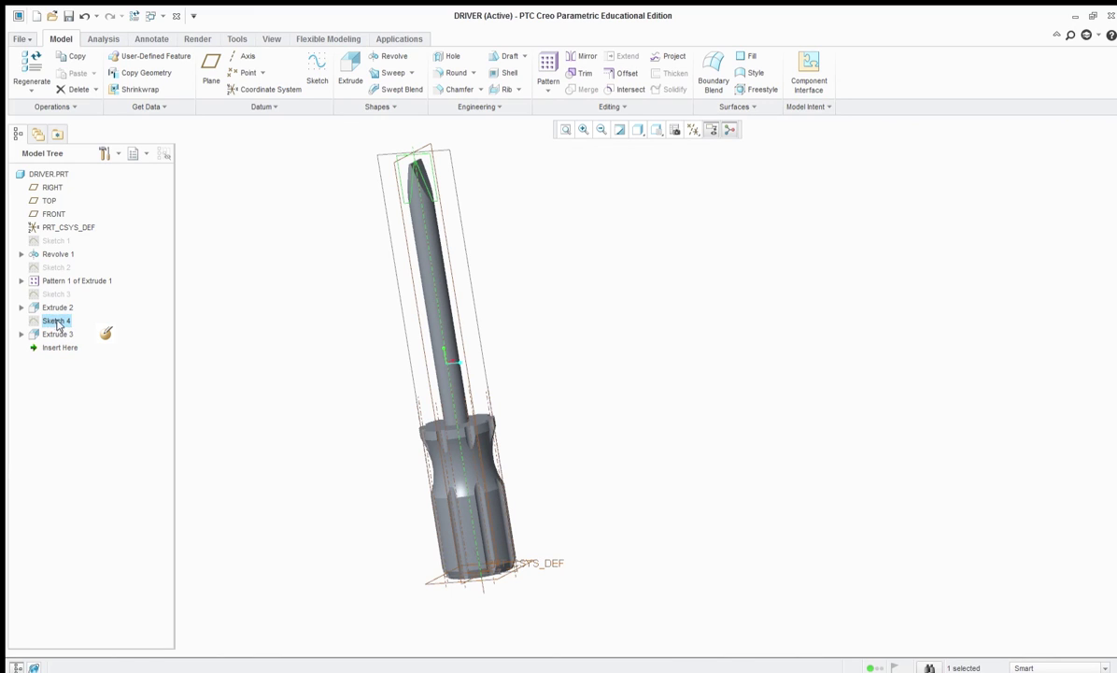
pyautogui.click(106, 333)
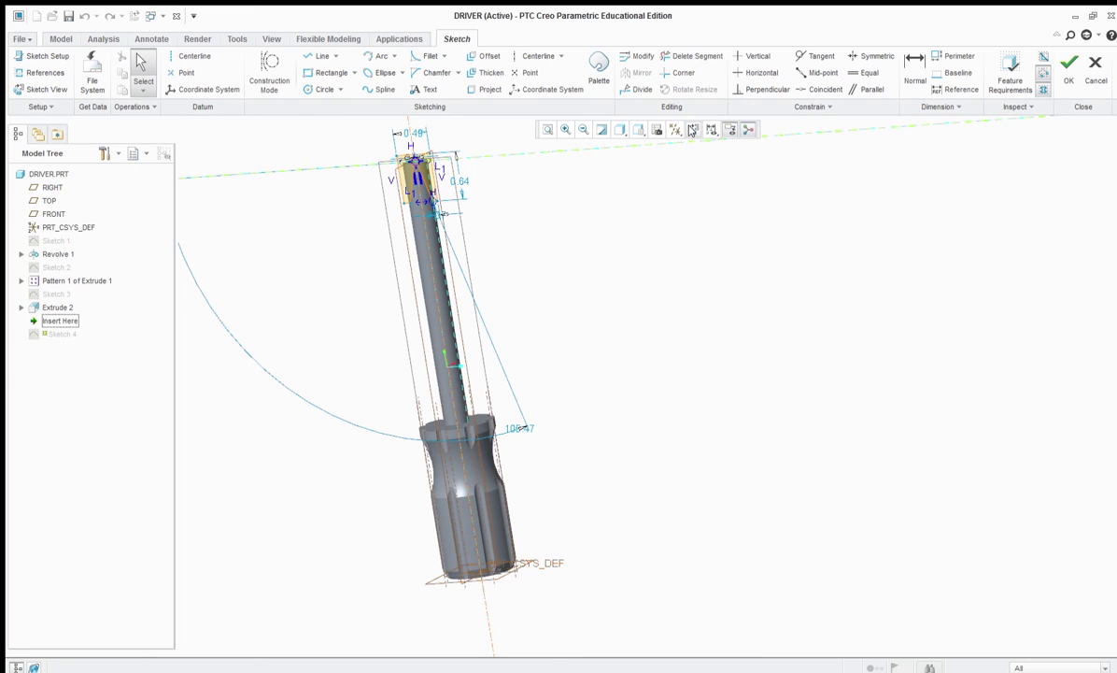
pyautogui.click(692, 130)
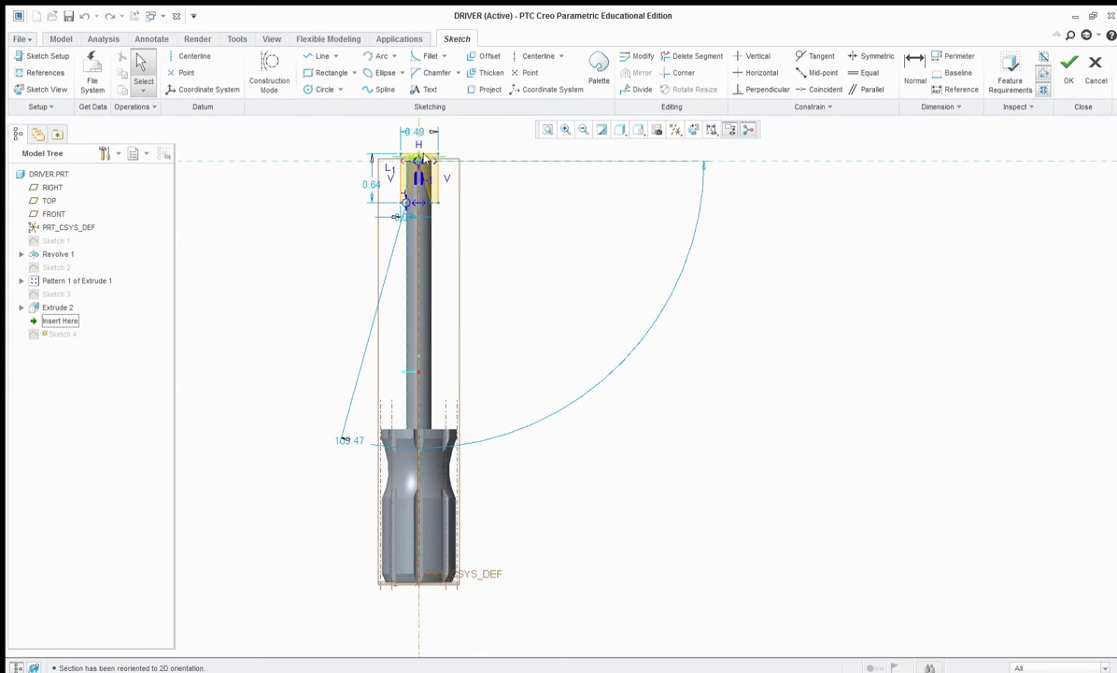
pyautogui.scroll(5, 425, 160)
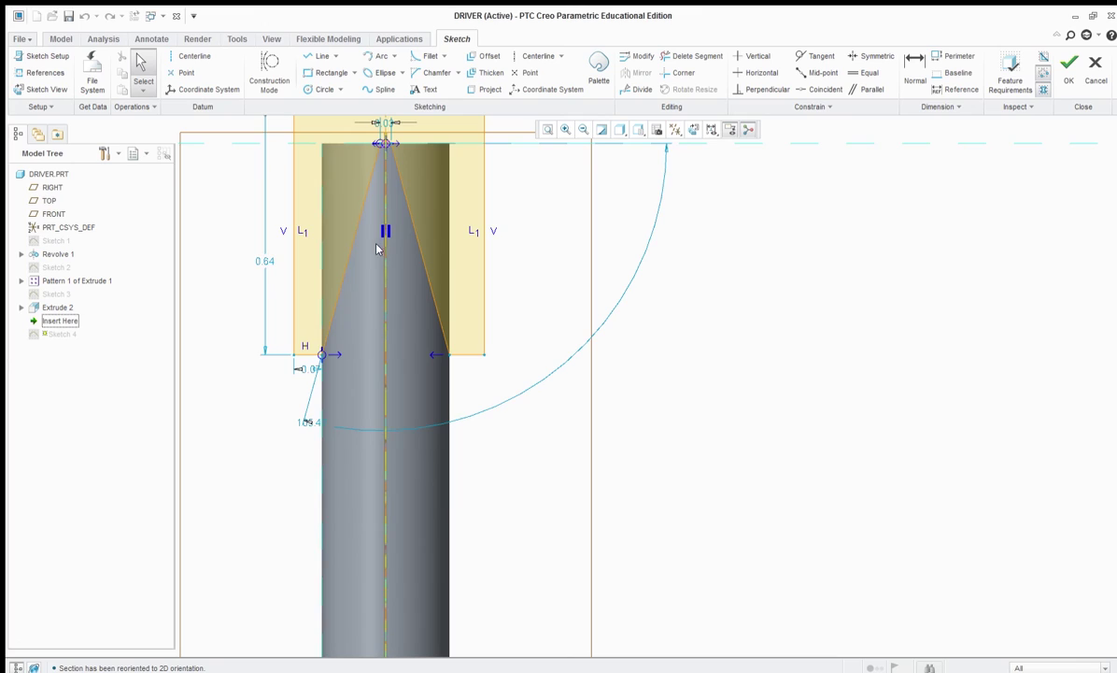
pyautogui.keyDown('shift'); pyautogui.moveTo(376, 244); pyautogui.dragTo(367, 282, button='middle'); pyautogui.keyUp('shift')
pyautogui.moveTo(308, 391); pyautogui.dragTo(304, 503)
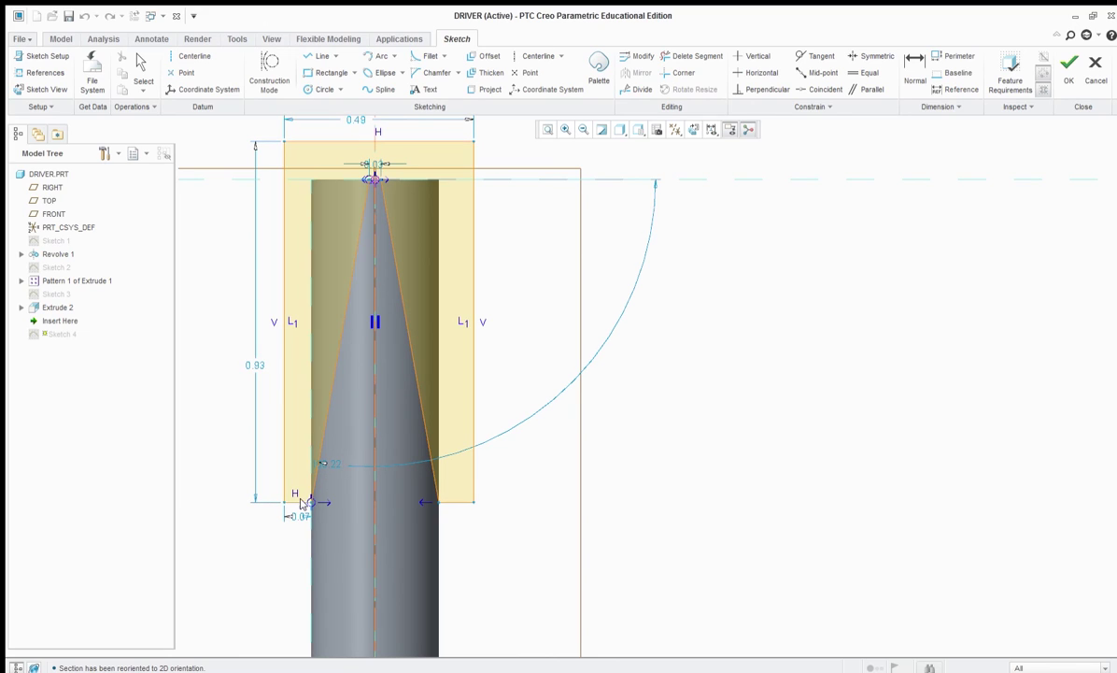
pyautogui.scroll(-5, 427, 463)
pyautogui.scroll(3, 428, 464)
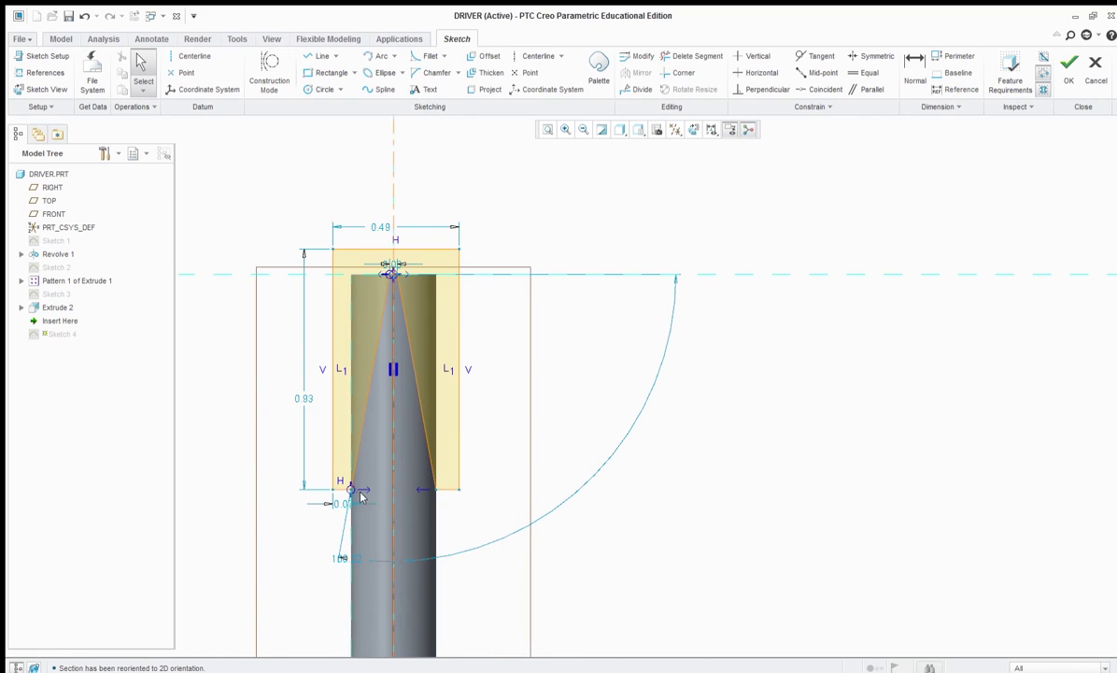
pyautogui.moveTo(356, 491); pyautogui.dragTo(350, 463)
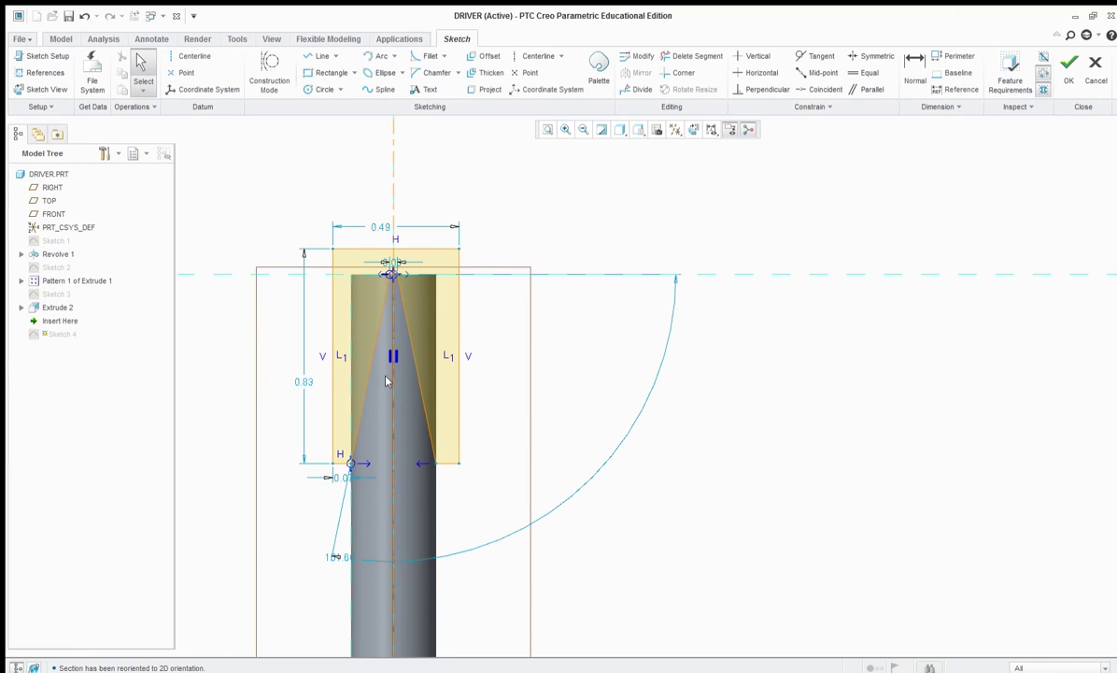
pyautogui.click(1068, 64)
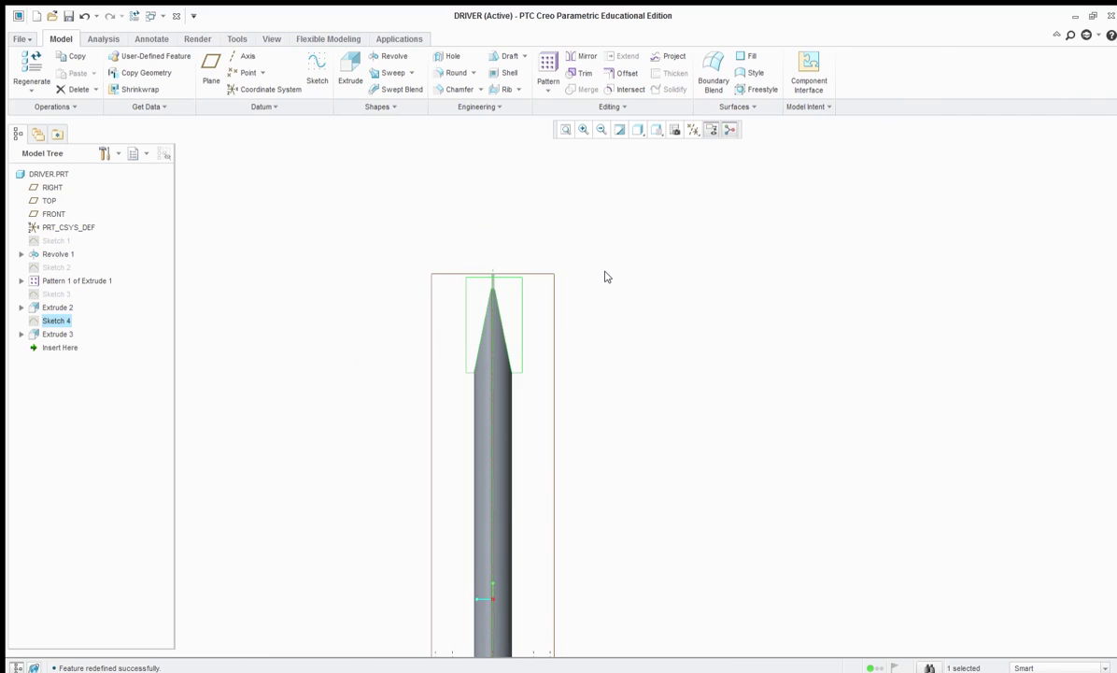
# - Examine the lengthened tip taper and the whole screwdriver from several angles
pyautogui.click(526, 281)
pyautogui.moveTo(526, 282)
pyautogui.mouseDown(button='middle')
pyautogui.moveTo(394, 267)
pyautogui.moveTo(454, 255)
pyautogui.moveTo(529, 269)
pyautogui.moveTo(554, 249)
pyautogui.mouseUp(button='middle')
pyautogui.scroll(-5, 498, 306)
pyautogui.scroll(5, 498, 305)
pyautogui.moveTo(495, 295); pyautogui.dragTo(515, 281, button='middle')
pyautogui.scroll(-2, 587, 333)
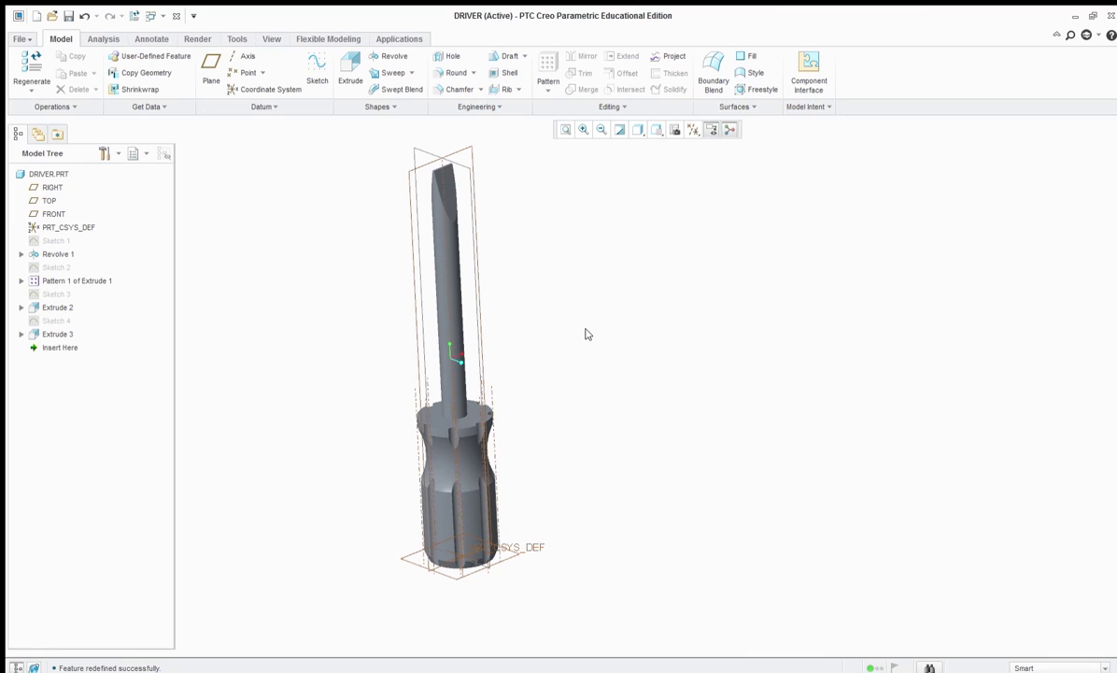
pyautogui.moveTo(571, 329); pyautogui.dragTo(572, 323, button='middle')
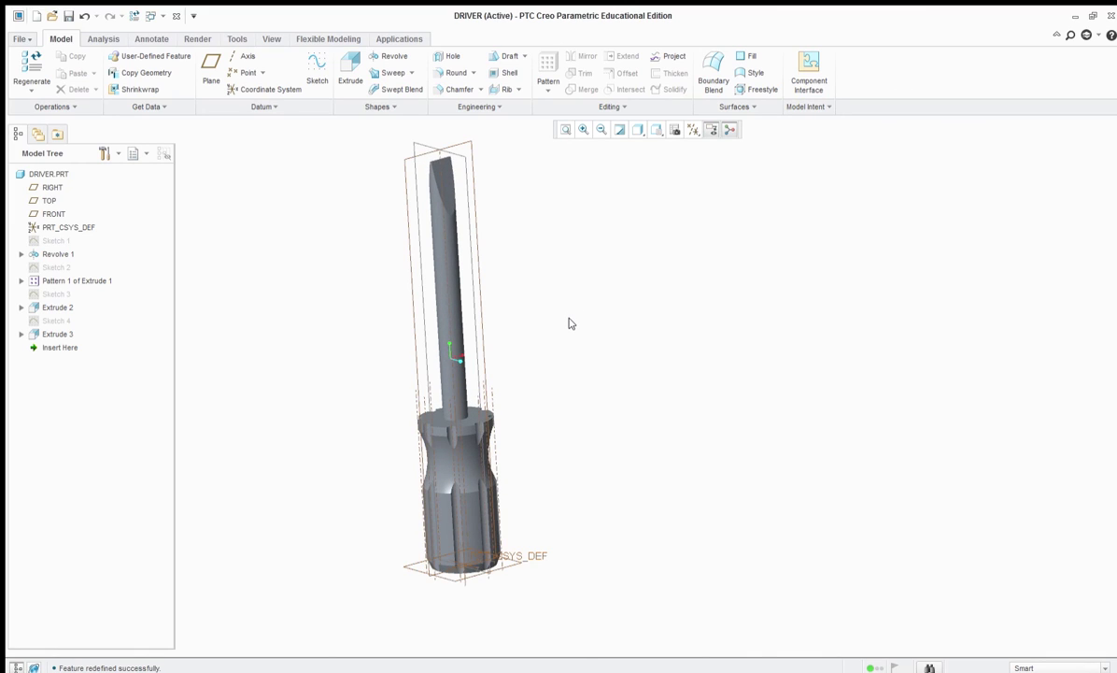